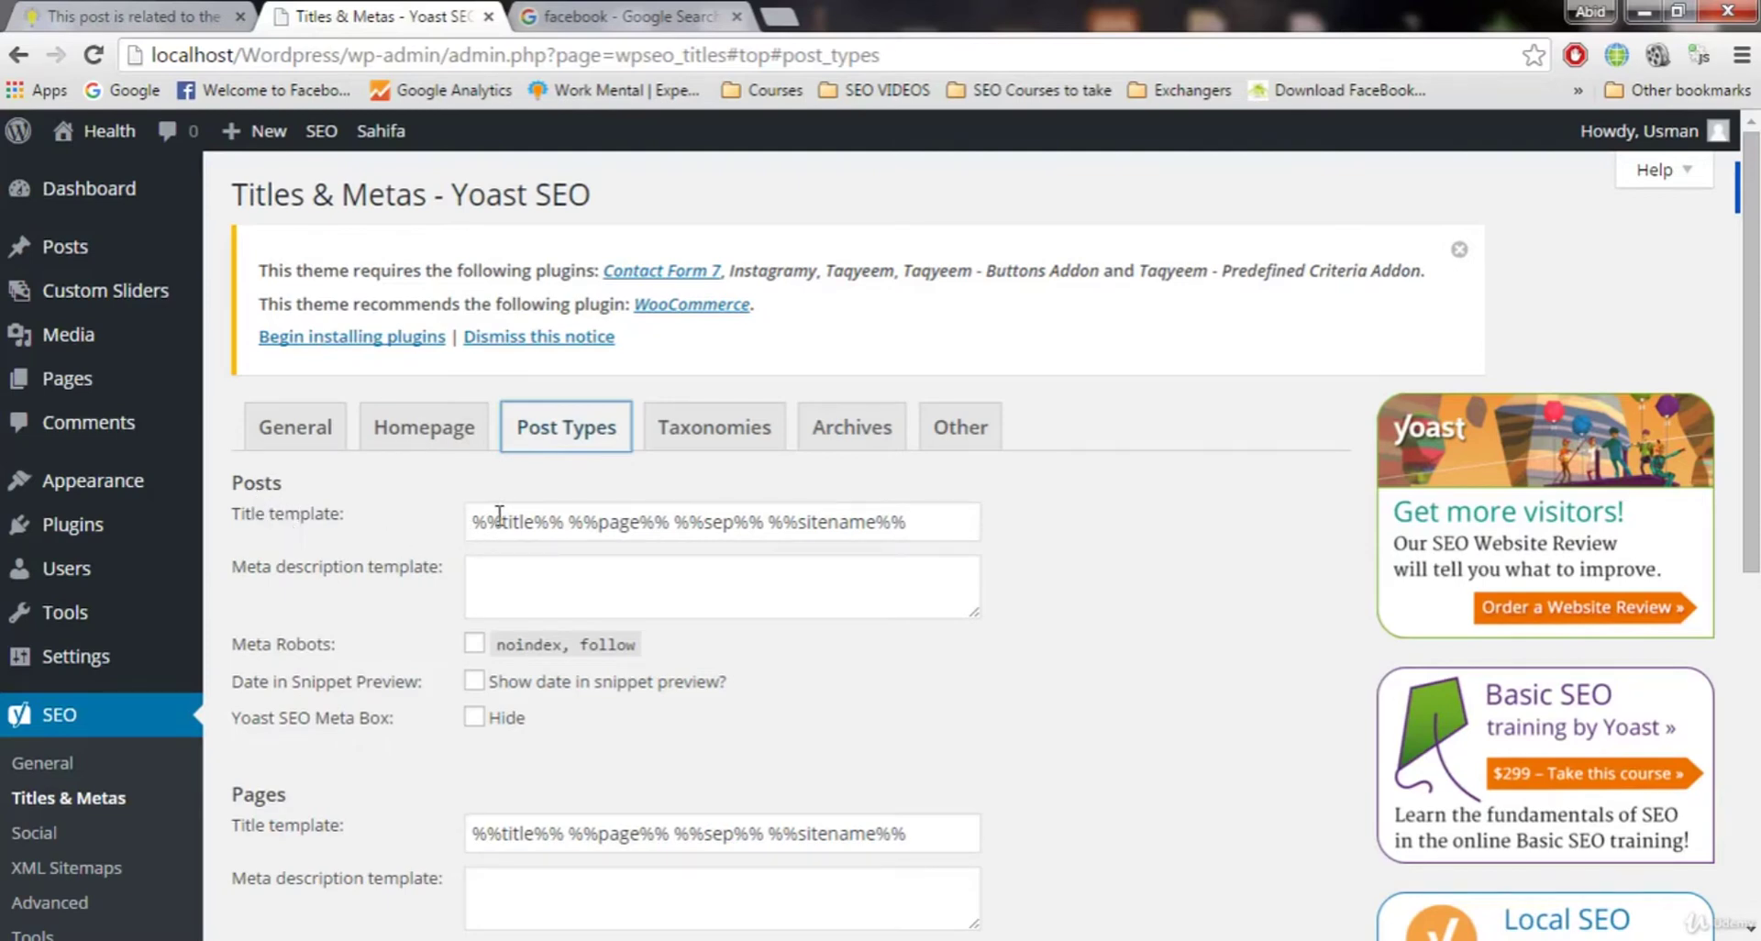
# Remove the %%page%% variable from the Posts title template, leaving %%title%% %%sep%% %%sitename%%.
pyautogui.moveTo(478, 522); pyautogui.dragTo(563, 525)
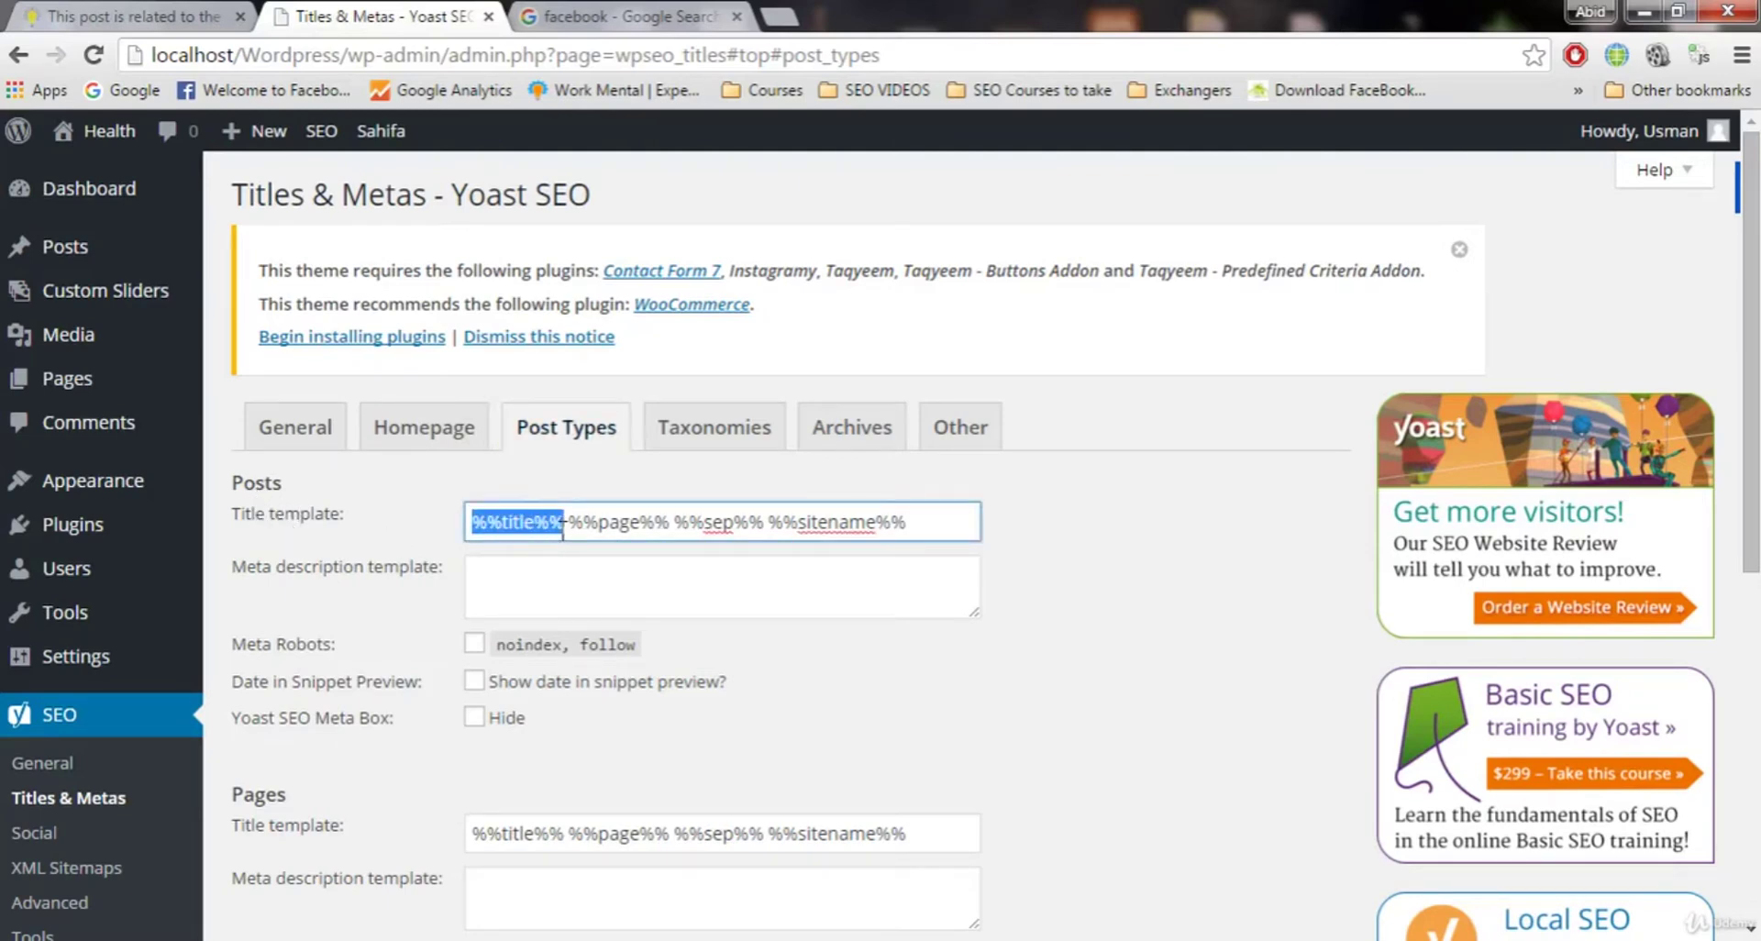
pyautogui.click(564, 524)
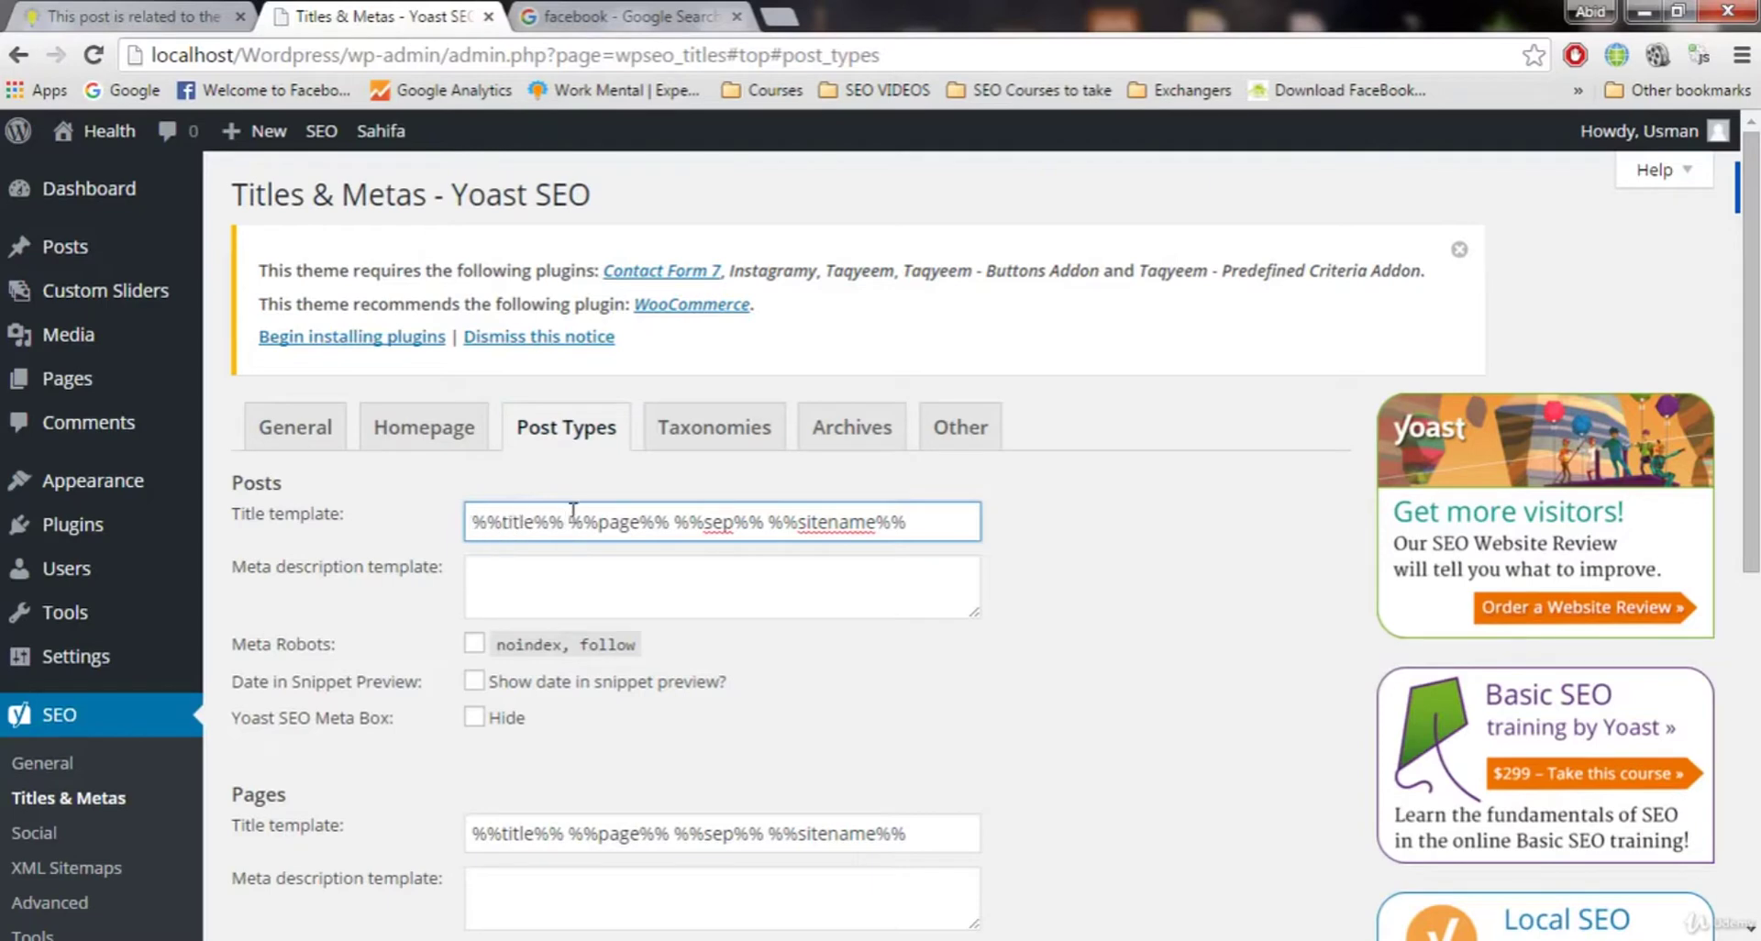
pyautogui.moveTo(570, 522); pyautogui.dragTo(667, 514)
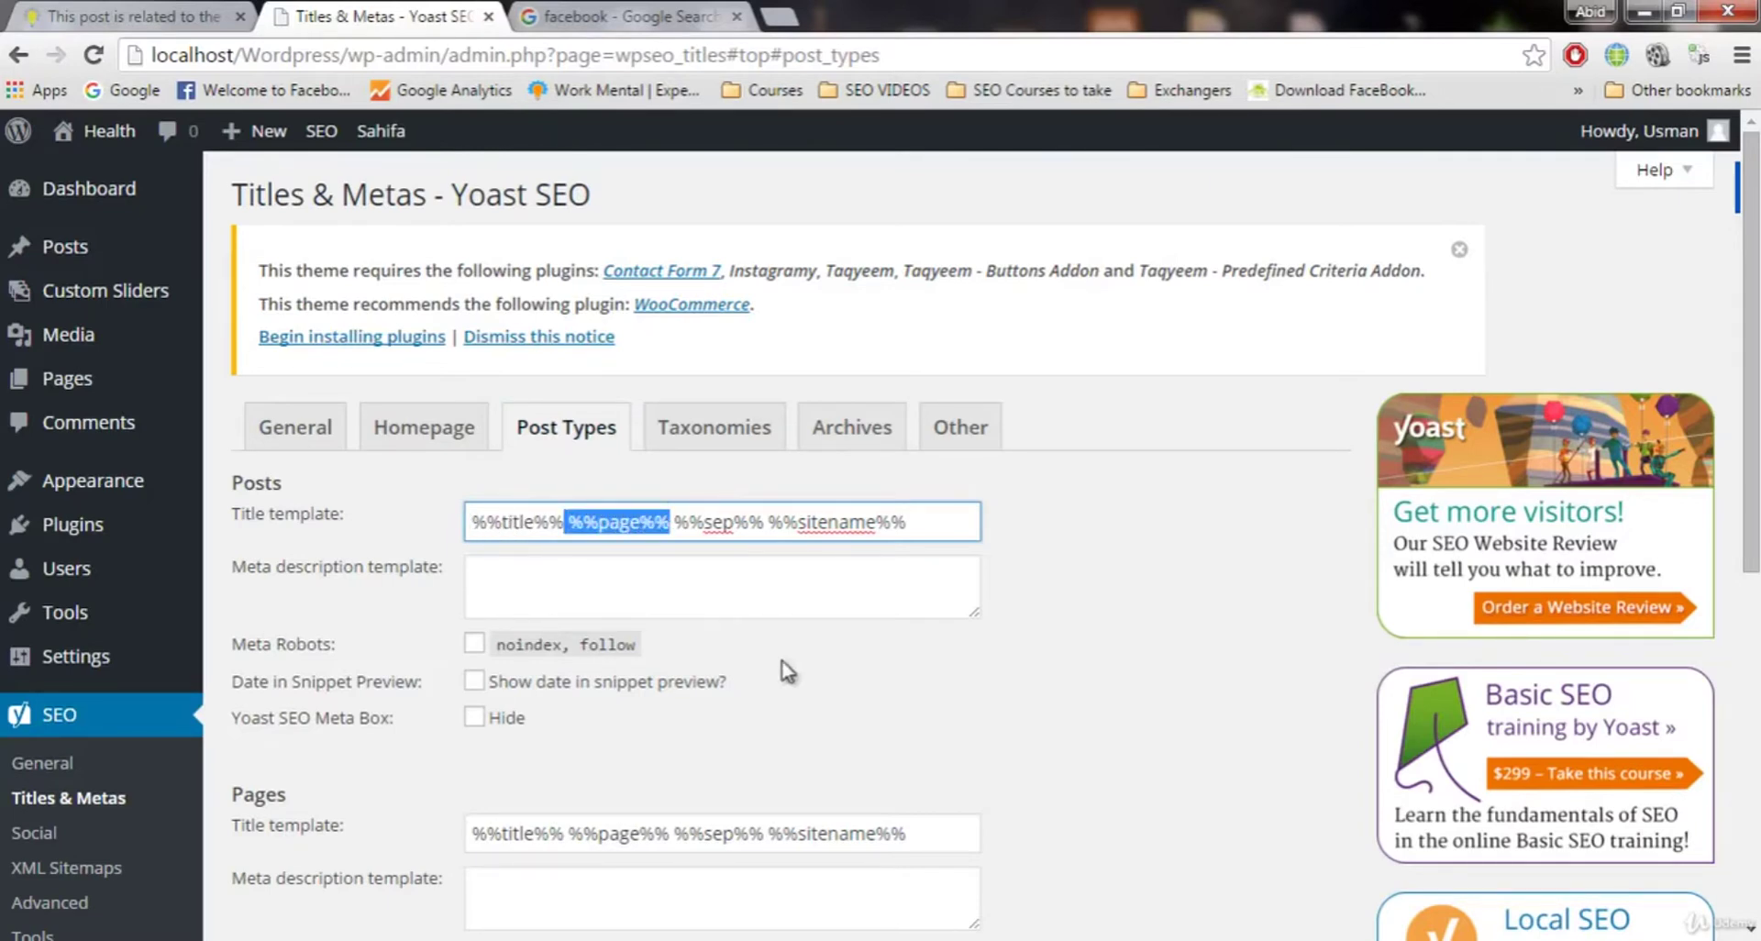
pyautogui.press('BackSpace')
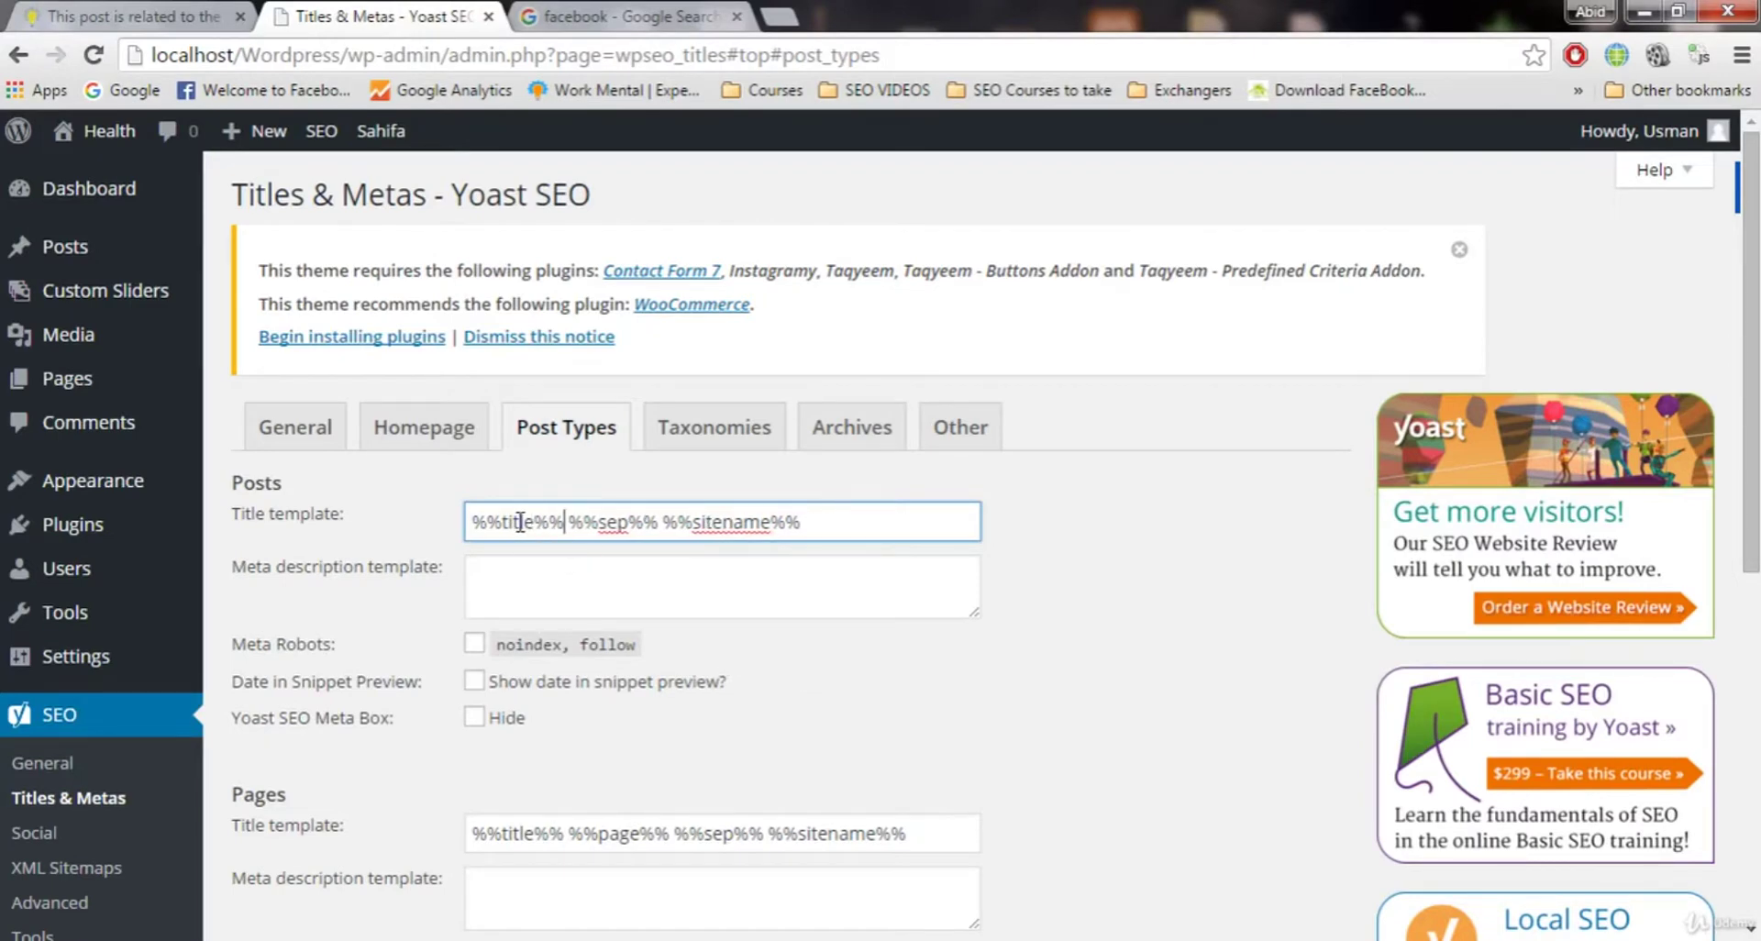
pyautogui.moveTo(548, 522); pyautogui.dragTo(807, 522)
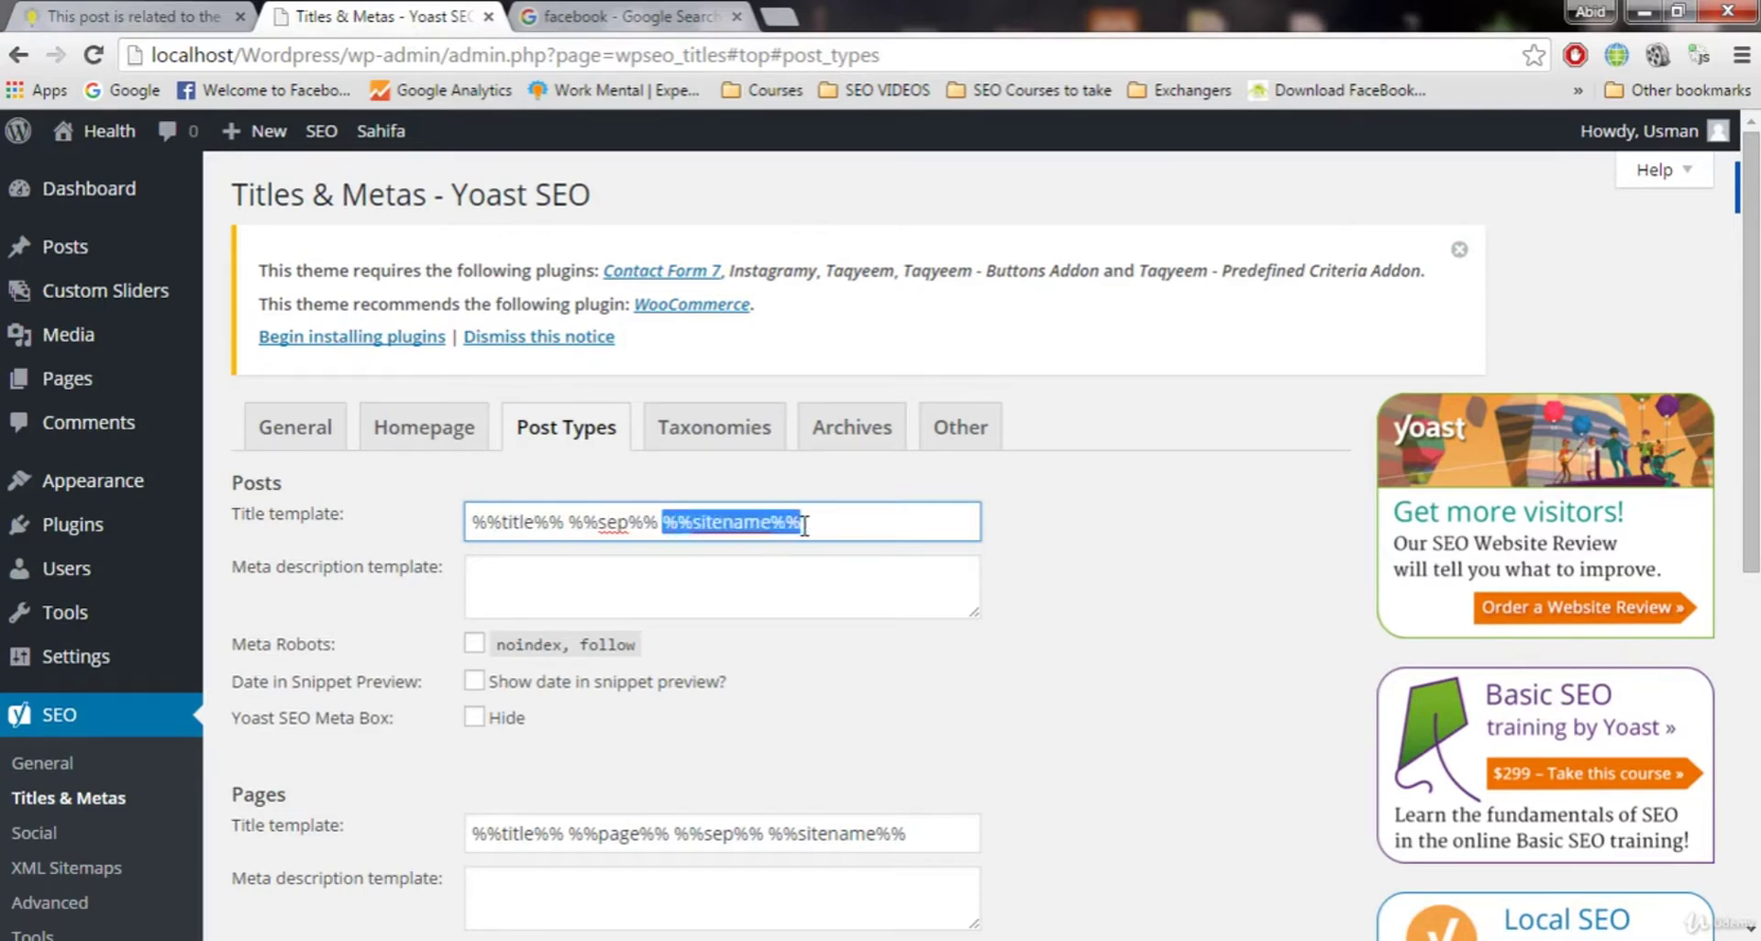
pyautogui.click(818, 522)
pyautogui.click(607, 565)
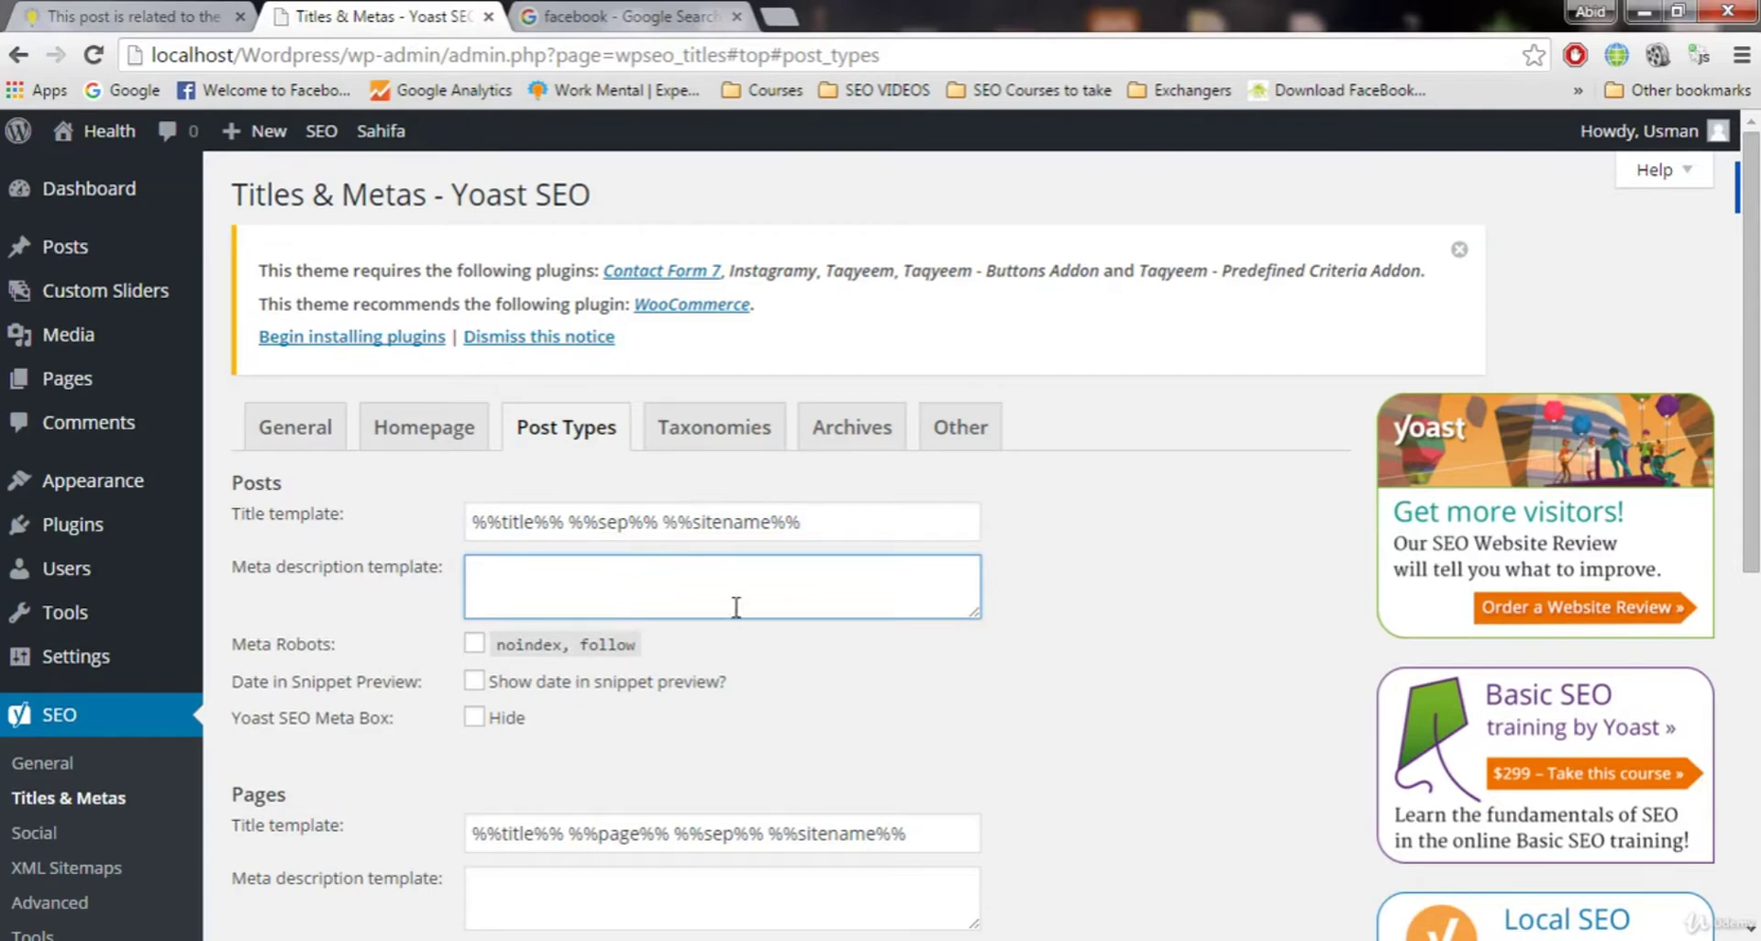
pyautogui.click(1023, 592)
pyautogui.click(810, 615)
pyautogui.click(474, 644)
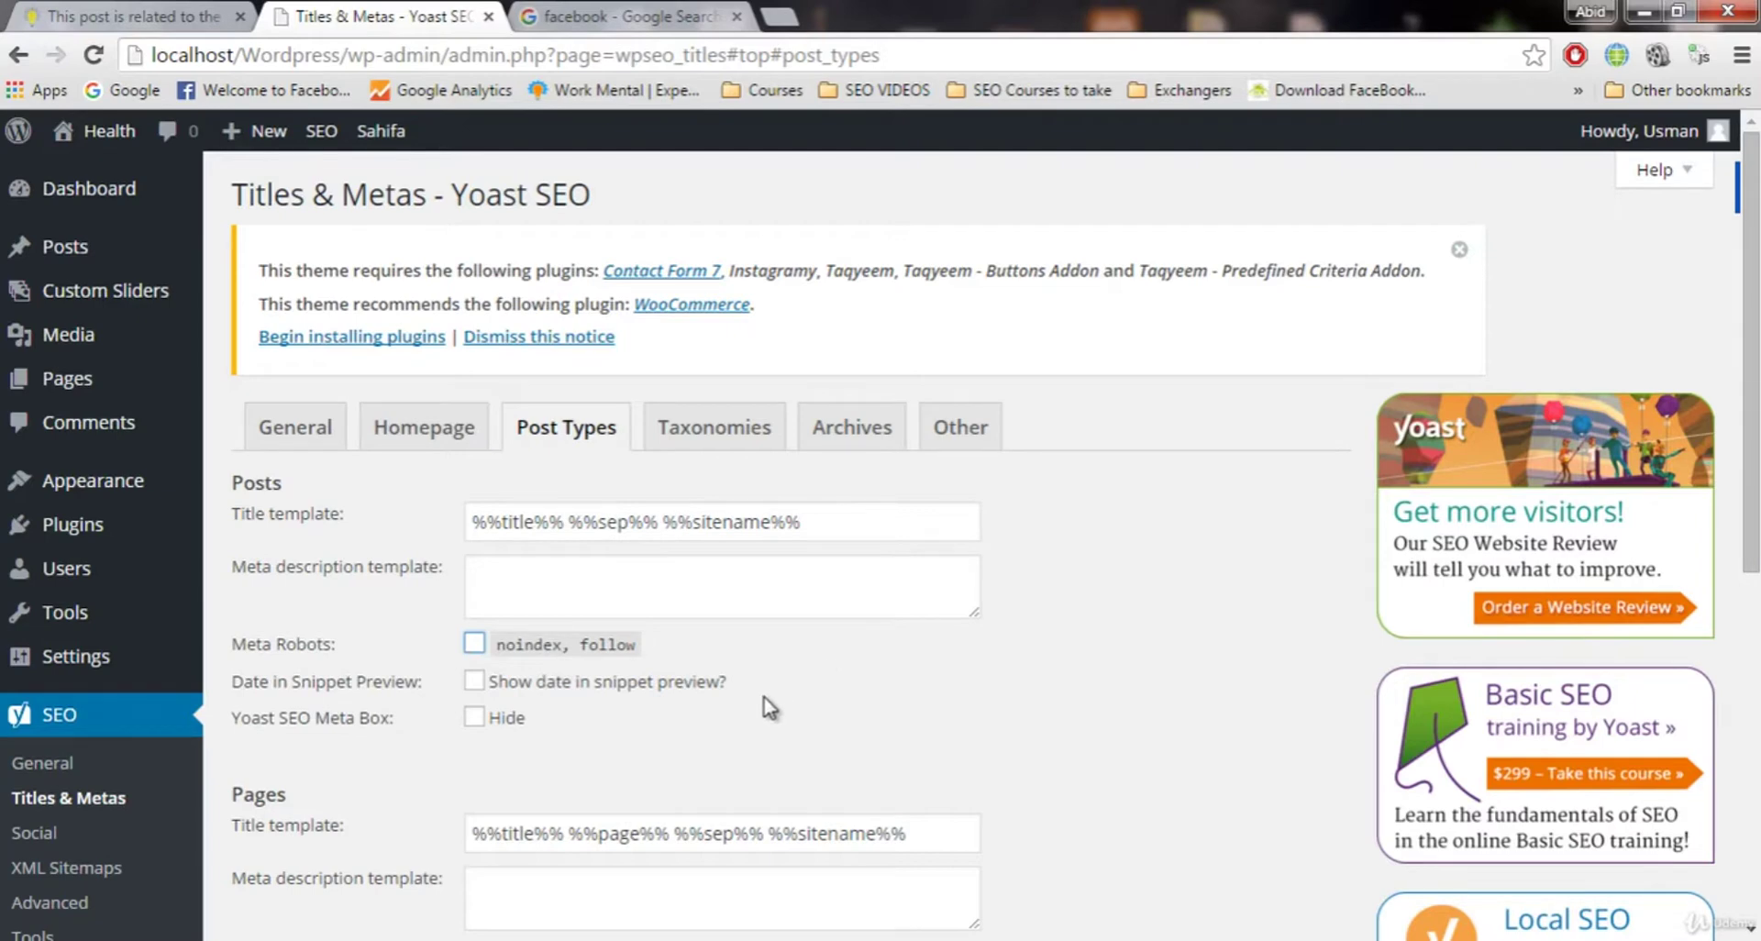
pyautogui.scroll(-1, 769, 709)
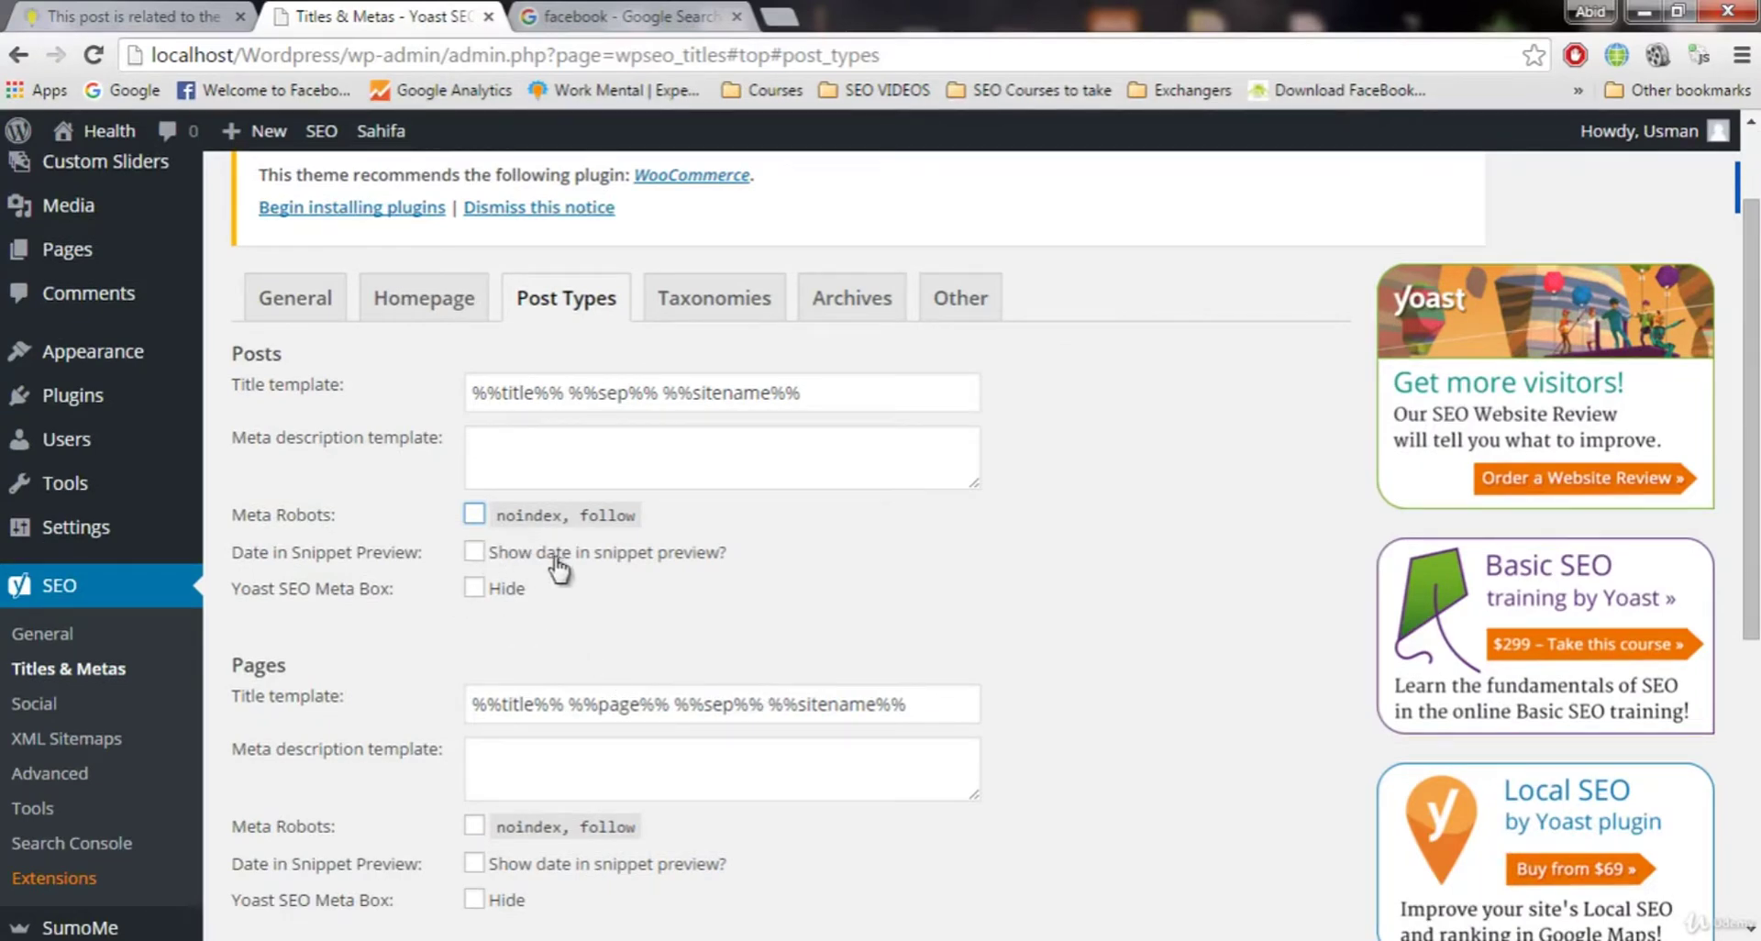
# Switch to the Google results for facebook and examine the result snippets for publication dates.
pyautogui.click(628, 16)
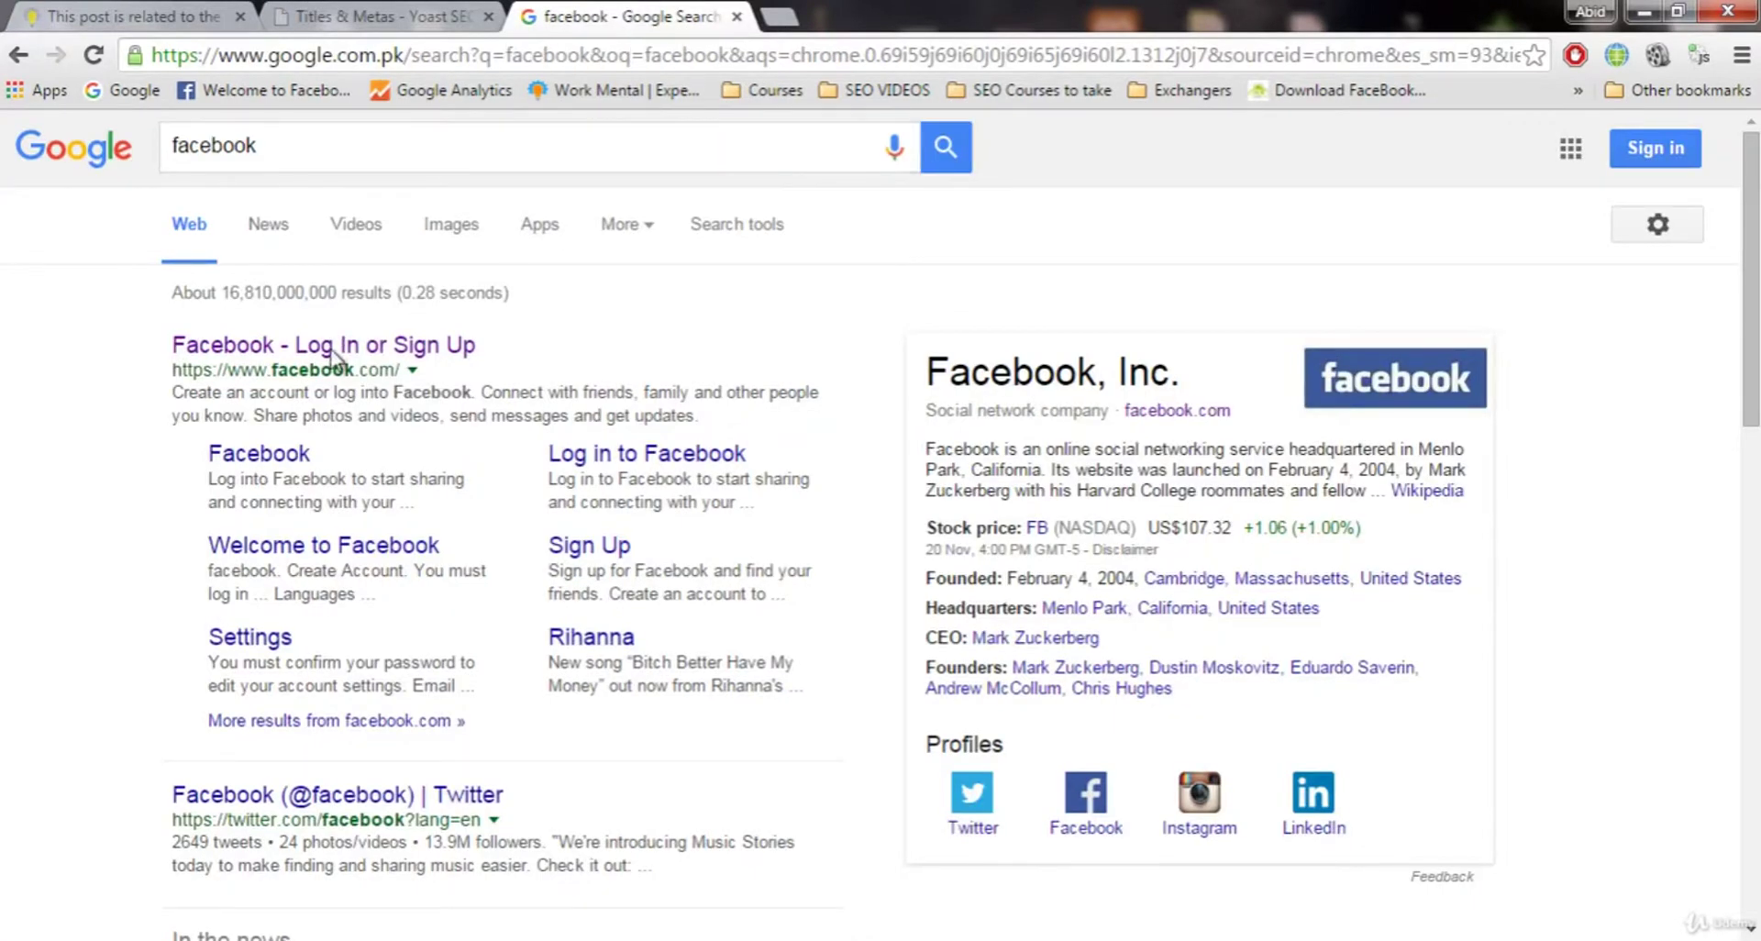
pyautogui.scroll(-4, 119, 449)
pyautogui.scroll(-1, 119, 454)
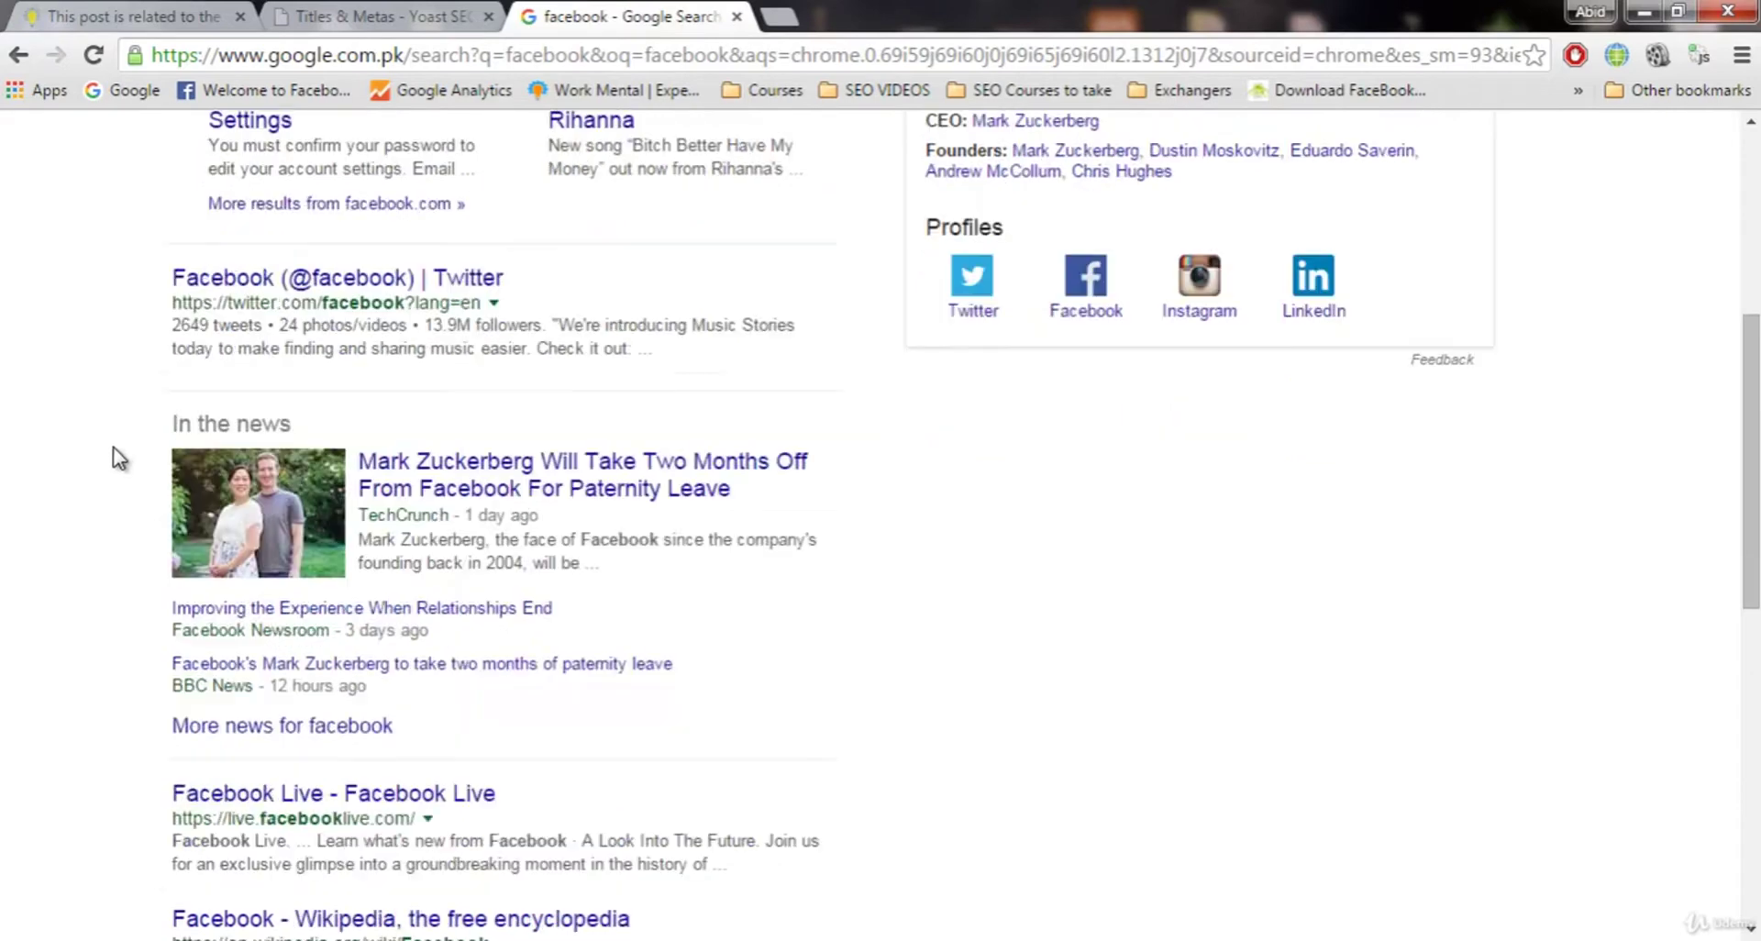
pyautogui.scroll(-2, 119, 457)
pyautogui.scroll(-2, 120, 457)
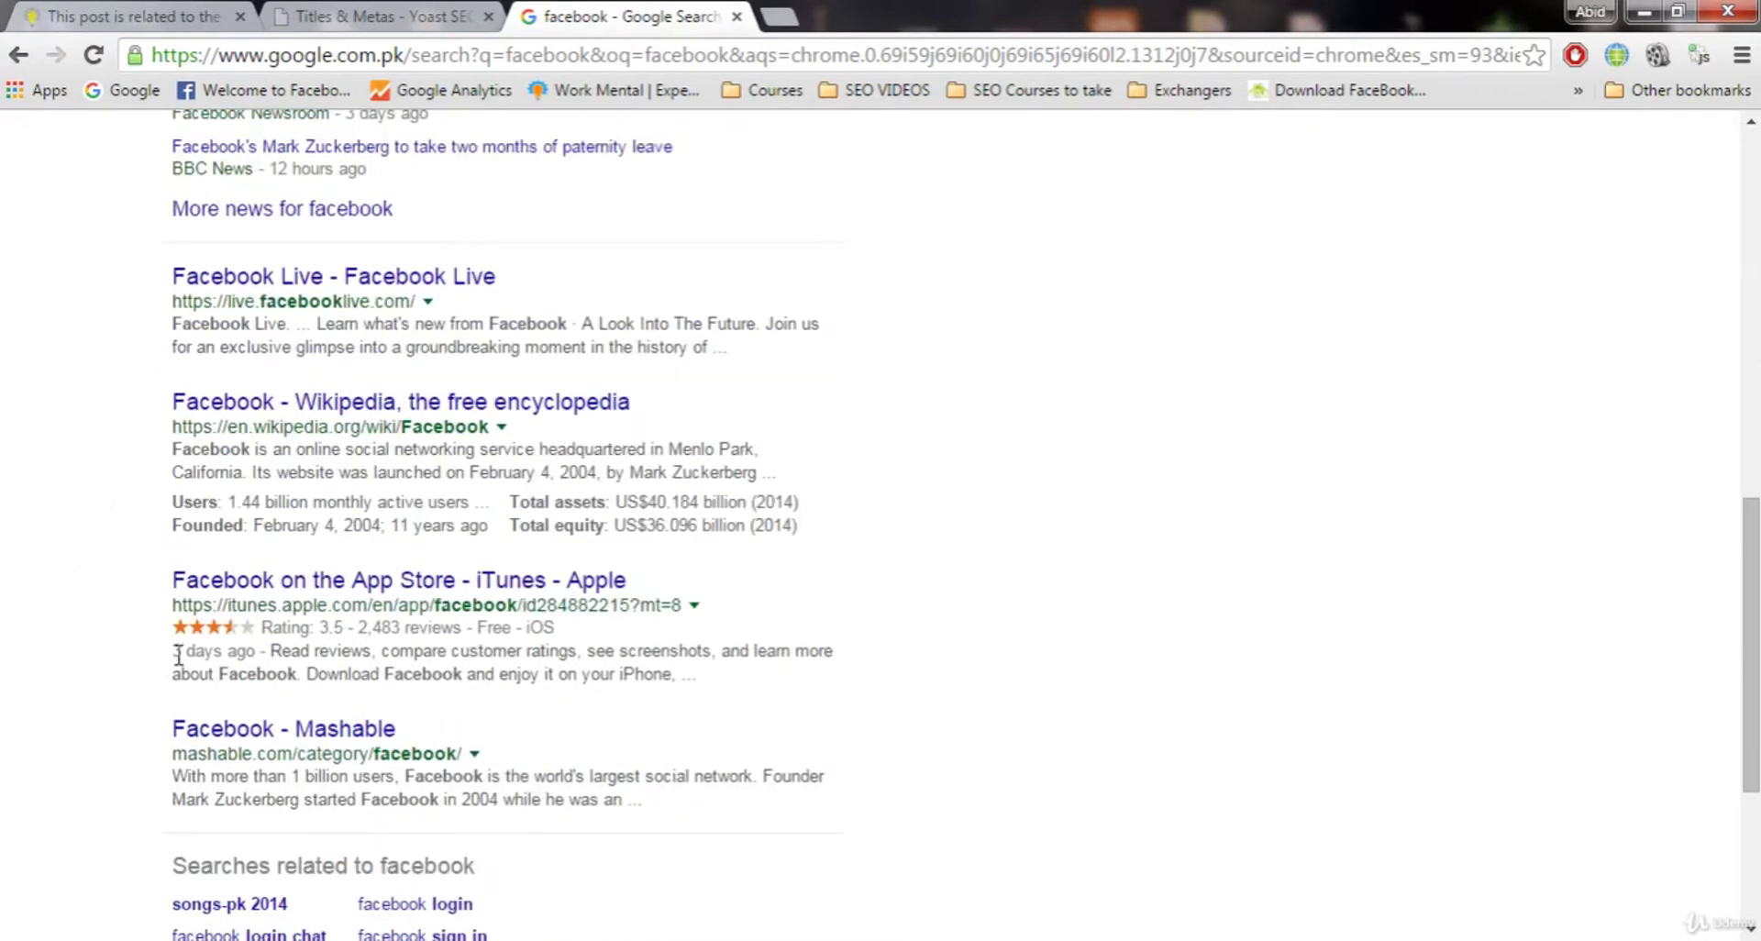
pyautogui.moveTo(173, 654); pyautogui.dragTo(208, 655)
pyautogui.click(138, 644)
pyautogui.scroll(-1, 137, 647)
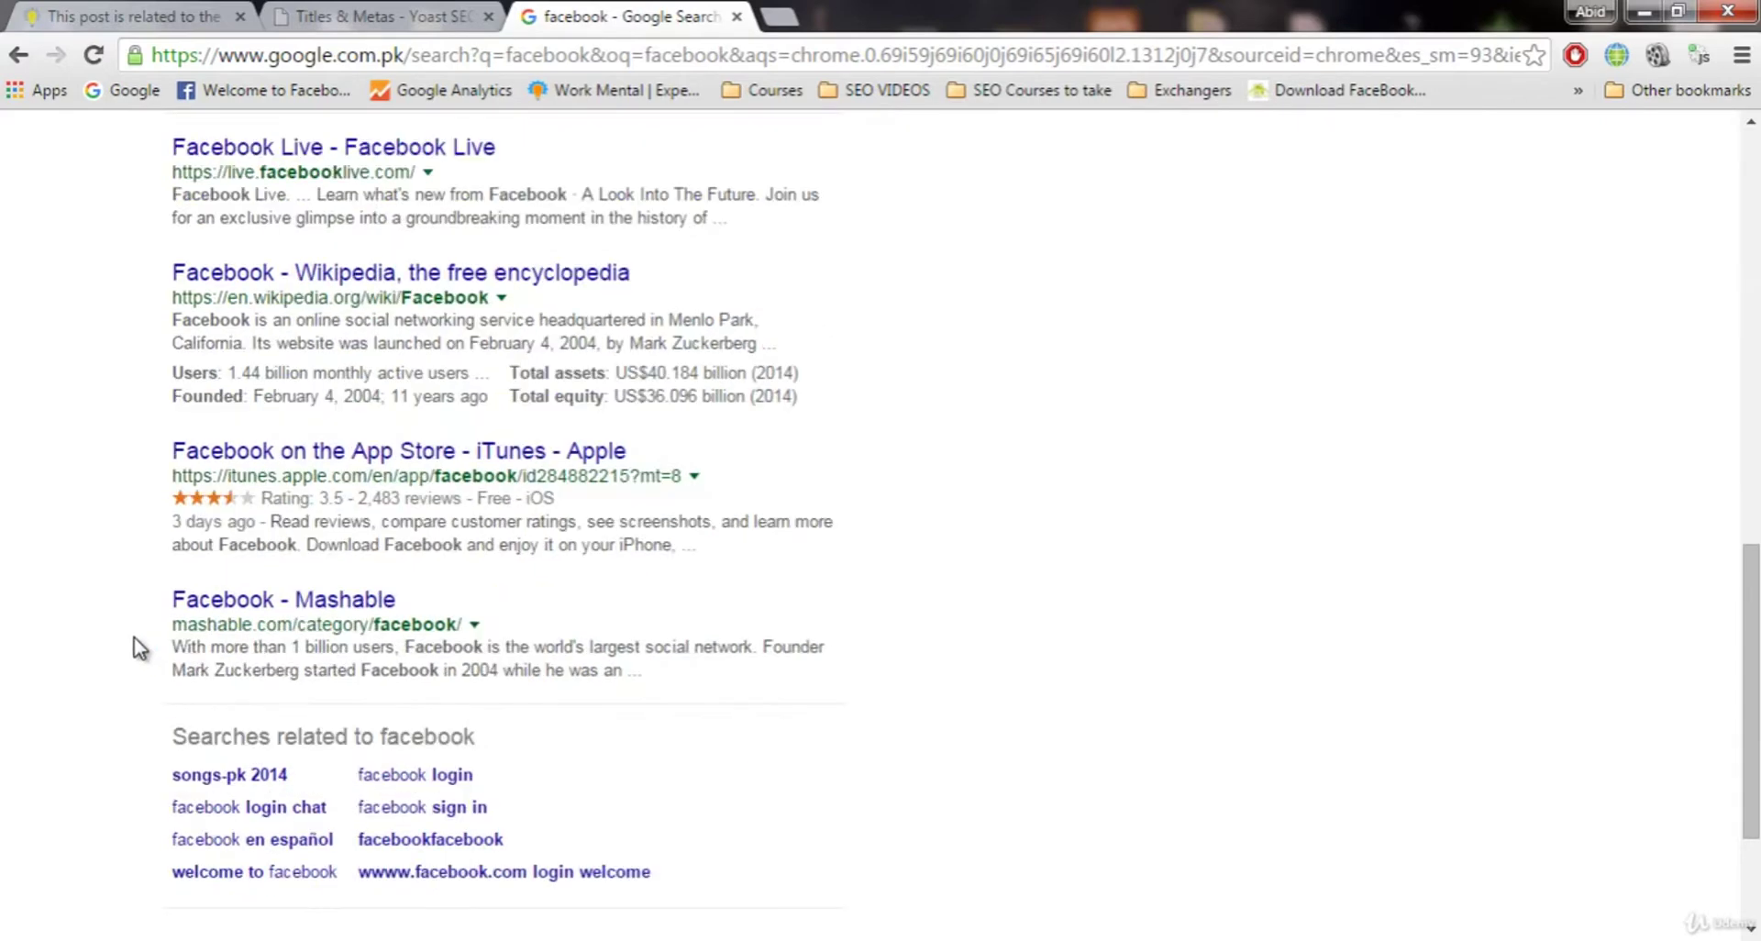
pyautogui.scroll(9, 133, 645)
# Search Google for "health" and check the first page of results for dates in the snippets.
pyautogui.click(409, 146)
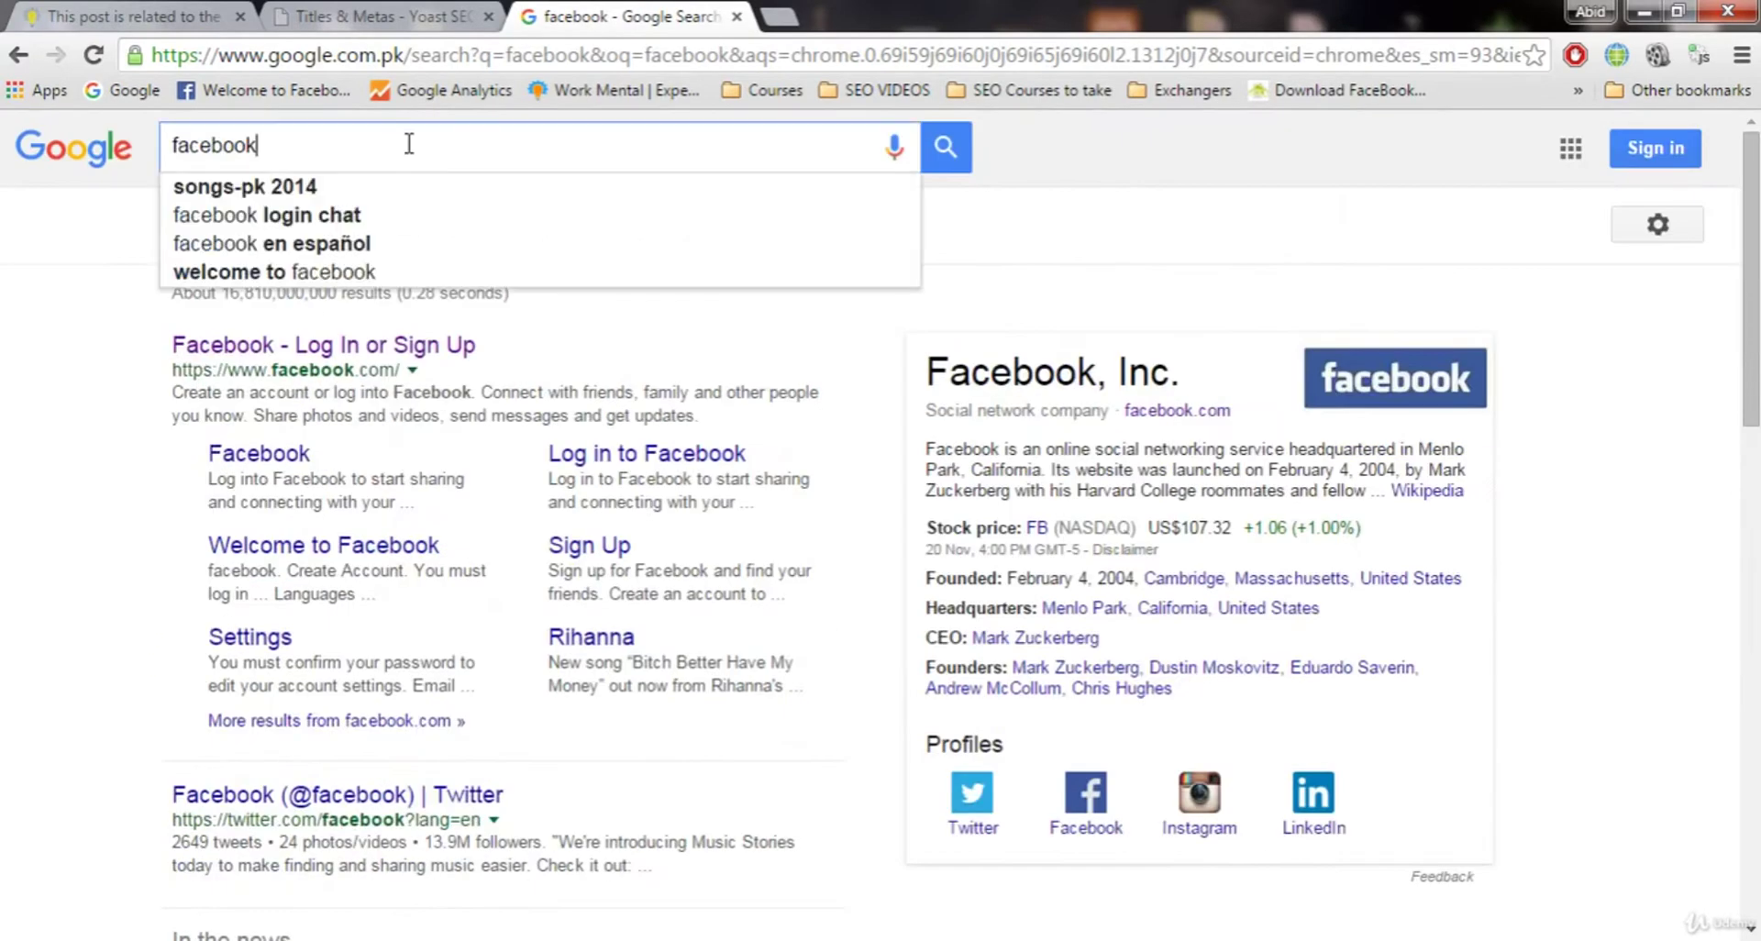
pyautogui.doubleClick(409, 144)
pyautogui.write('health')
pyautogui.press('Return')
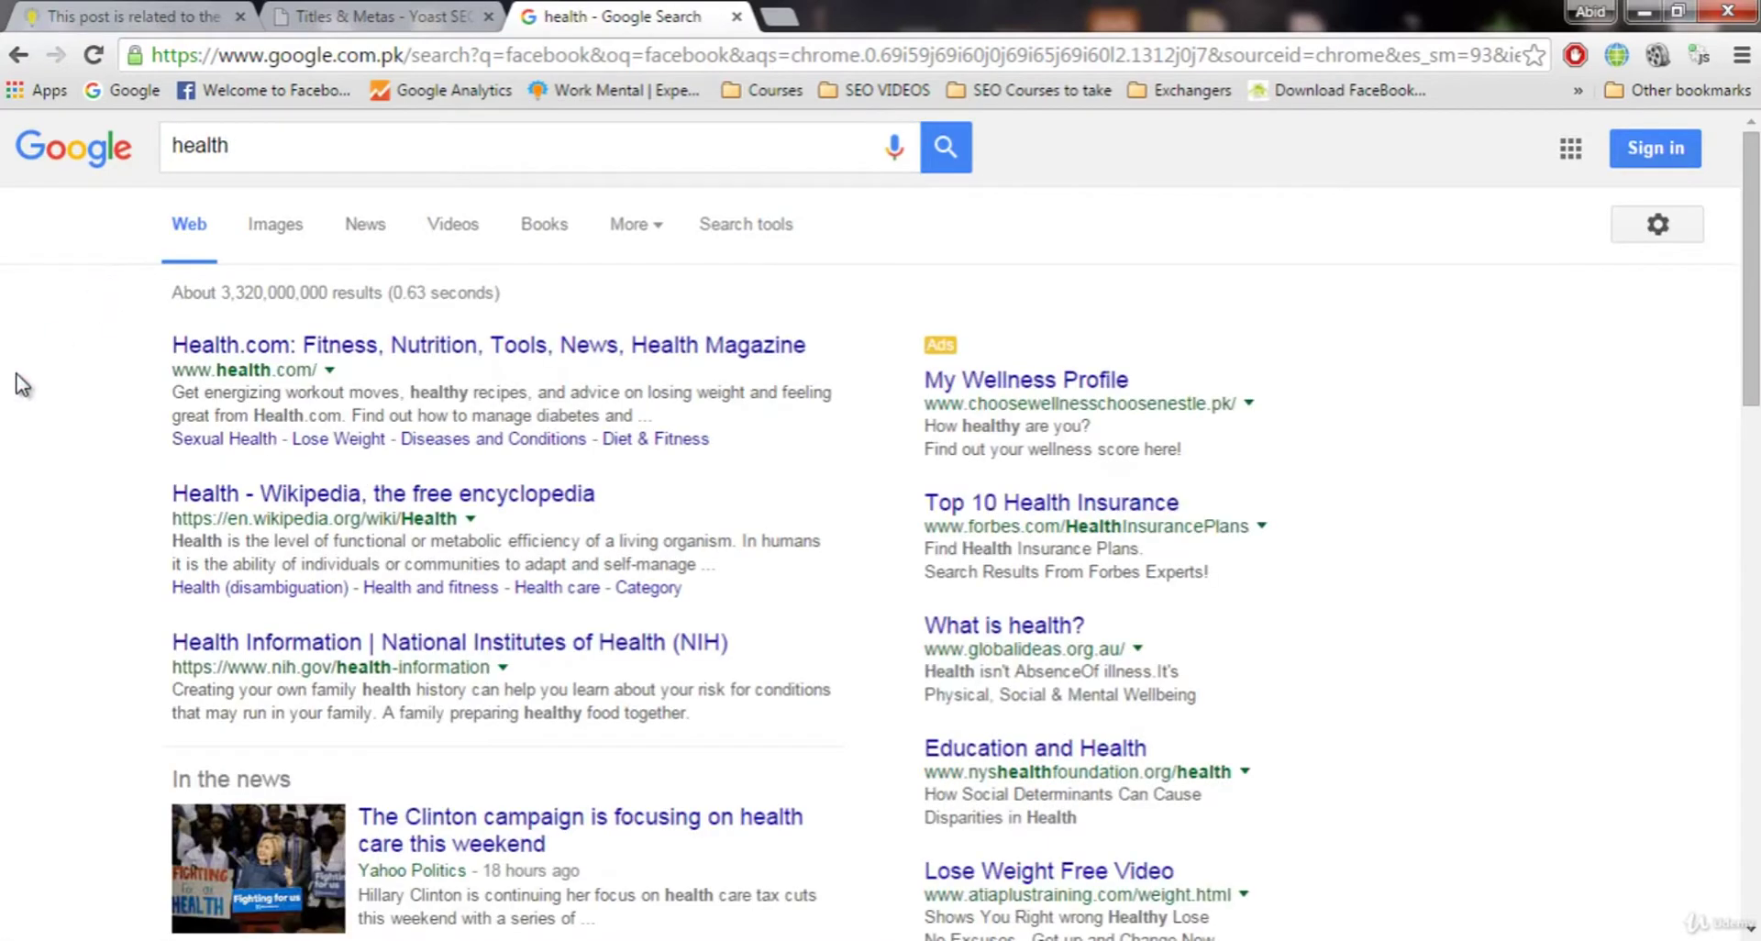
pyautogui.scroll(-2, 11, 389)
pyautogui.scroll(-3, 11, 389)
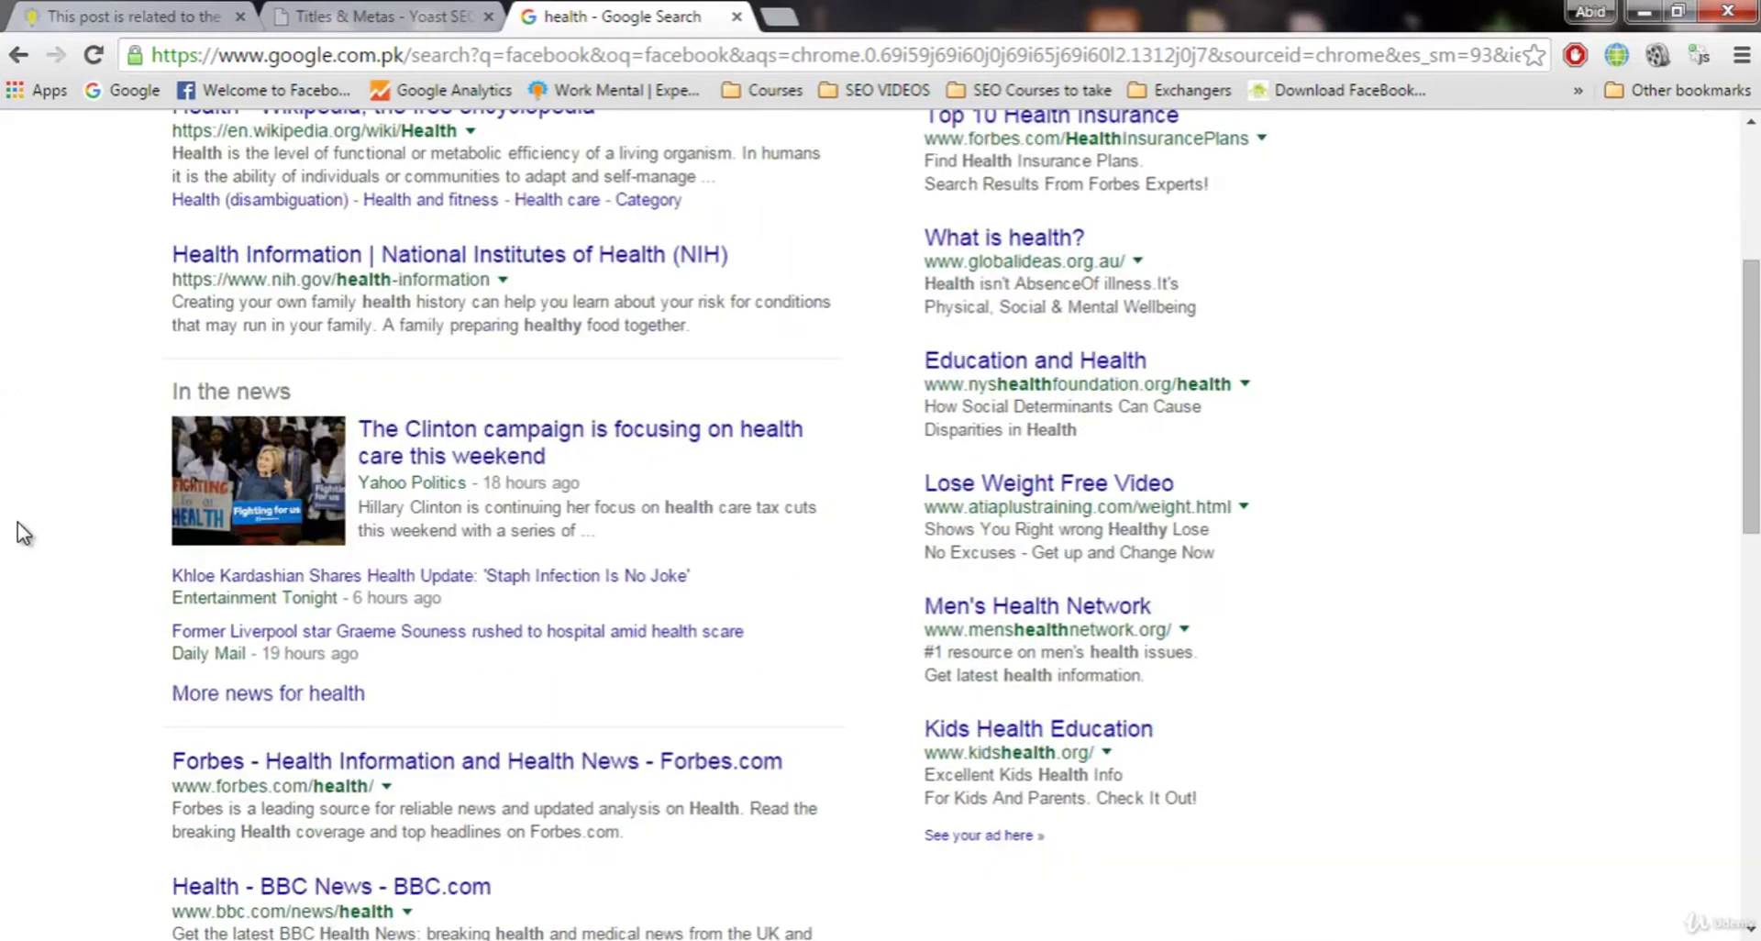
pyautogui.scroll(-12, 20, 531)
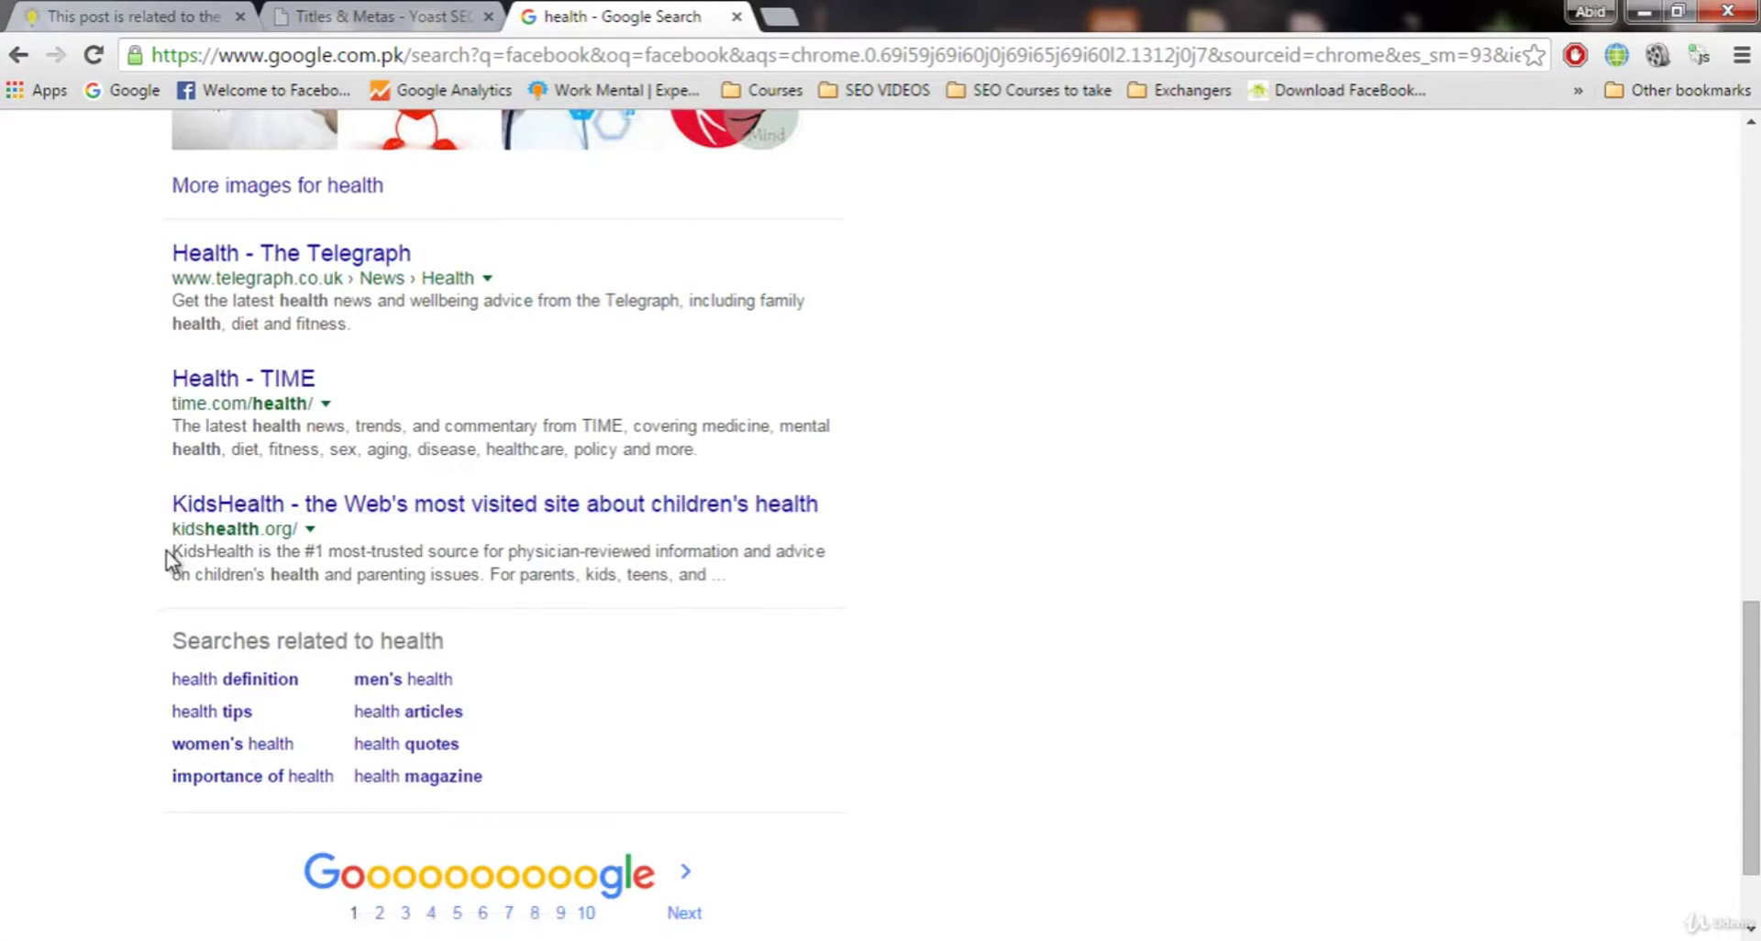
# Open page 6 of the health results and check its snippets for dates.
pyautogui.click(475, 894)
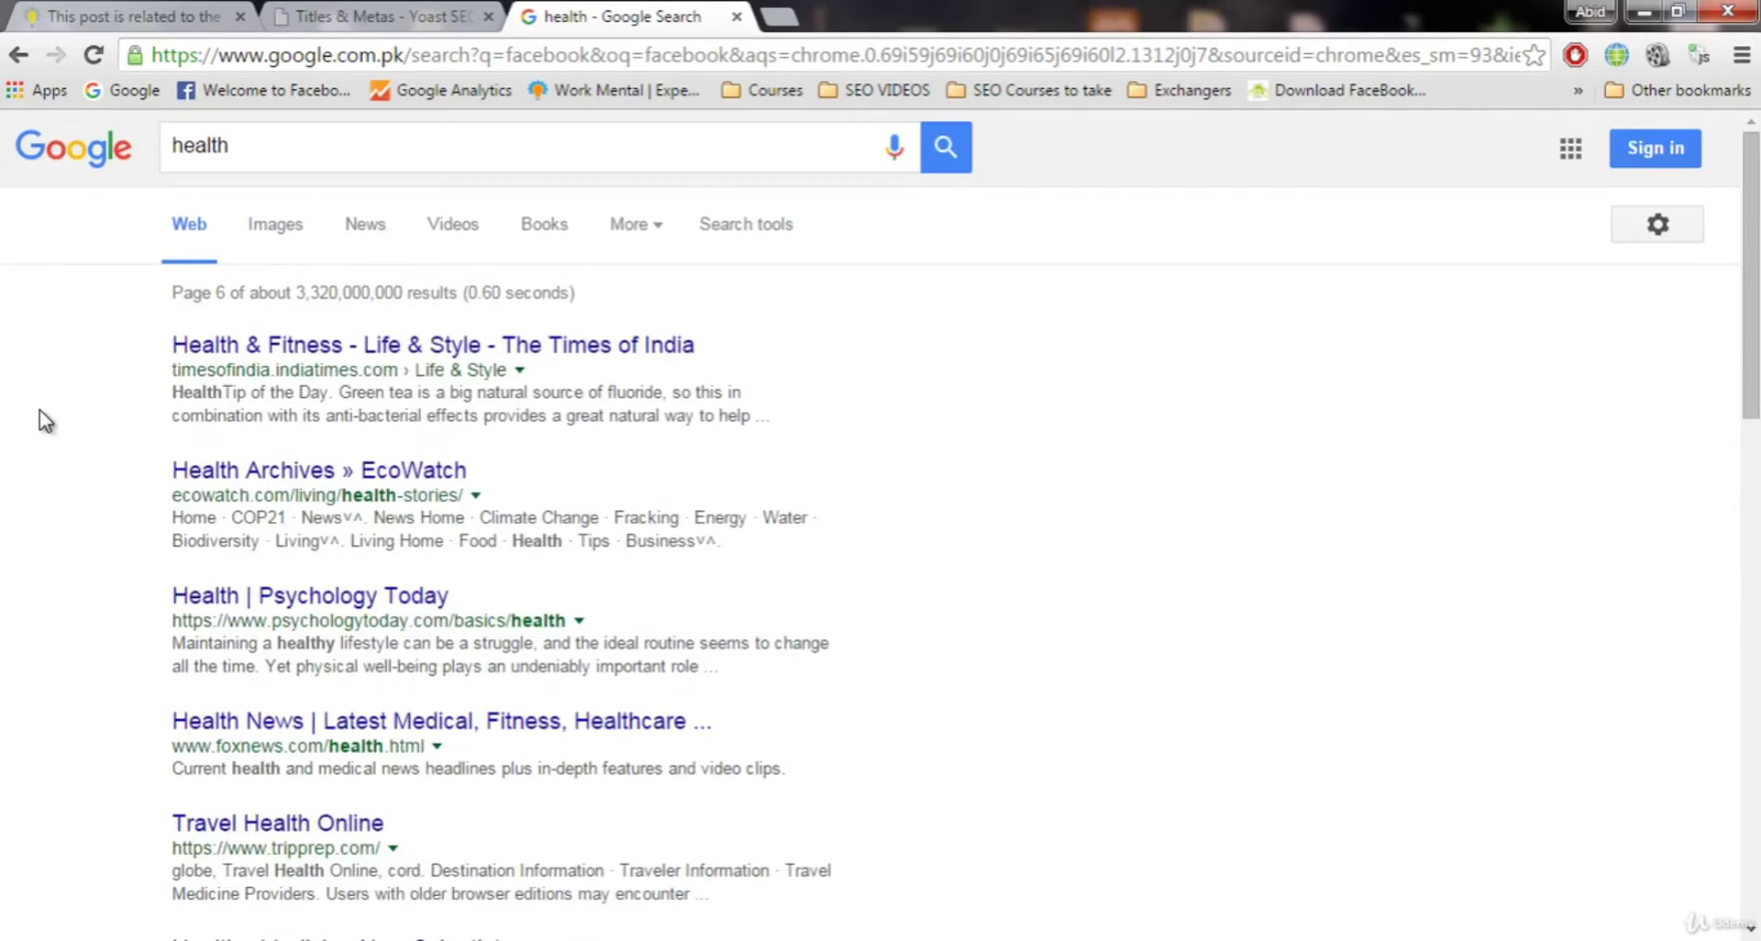
pyautogui.scroll(-3, 42, 415)
pyautogui.scroll(-12, 42, 414)
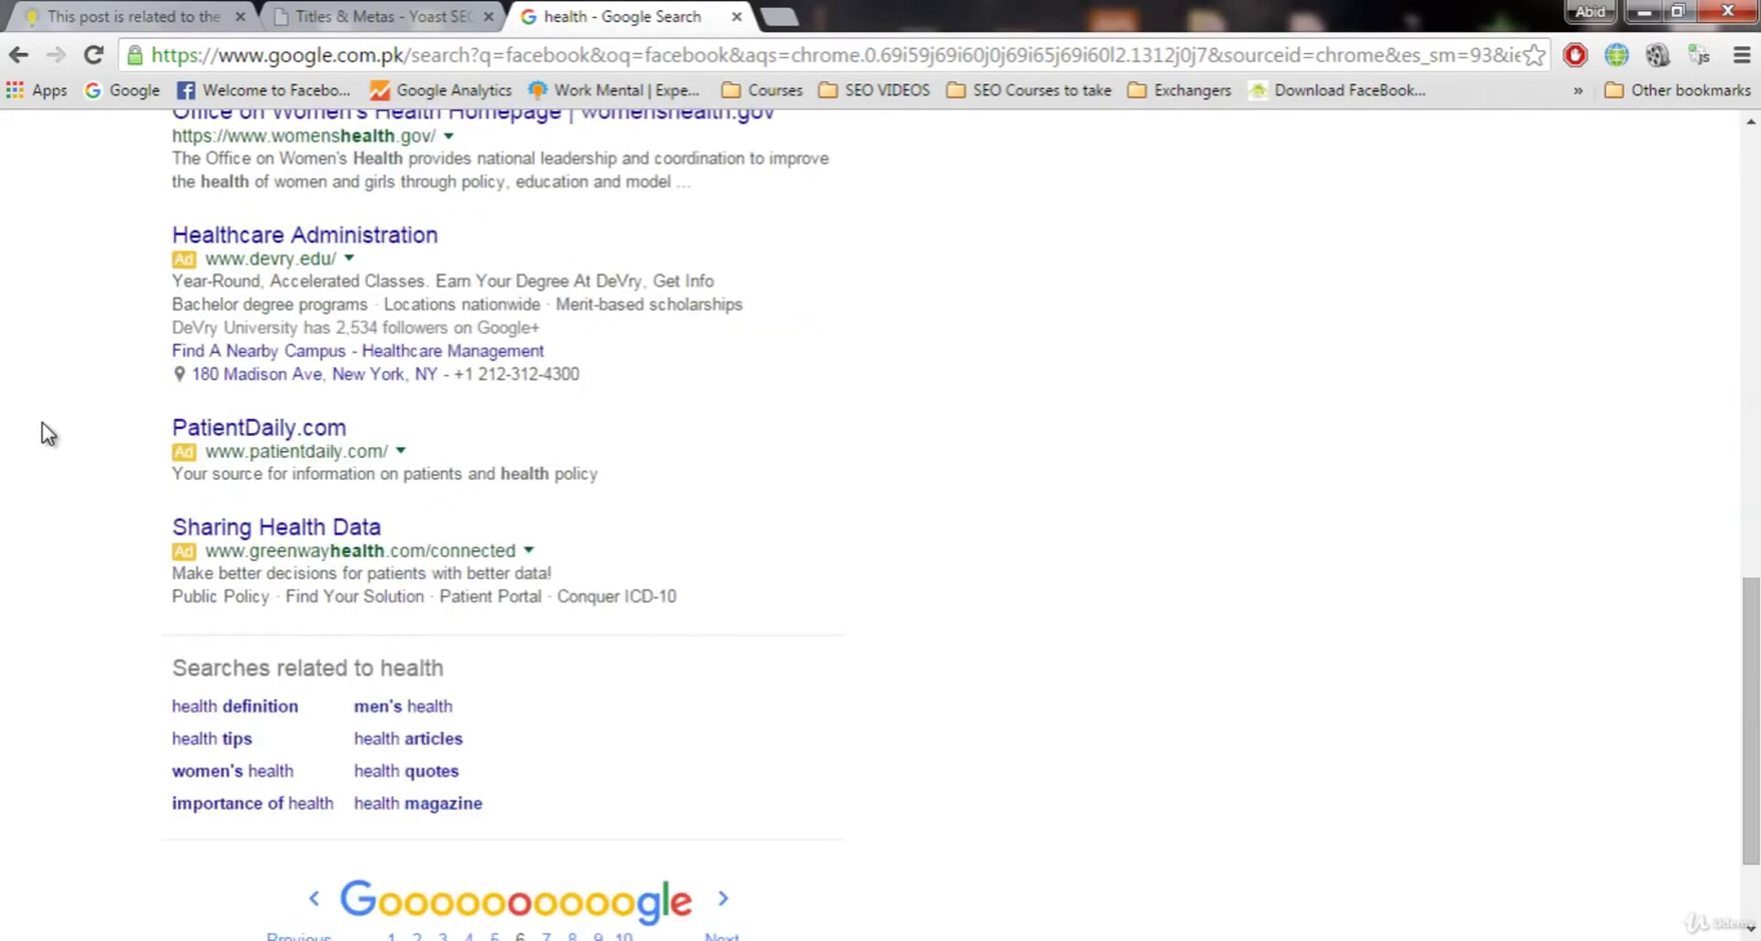
# Search Google for "twitter", check the result snippets for dates, and close the search page.
pyautogui.scroll(15, 73, 404)
pyautogui.doubleClick(320, 144)
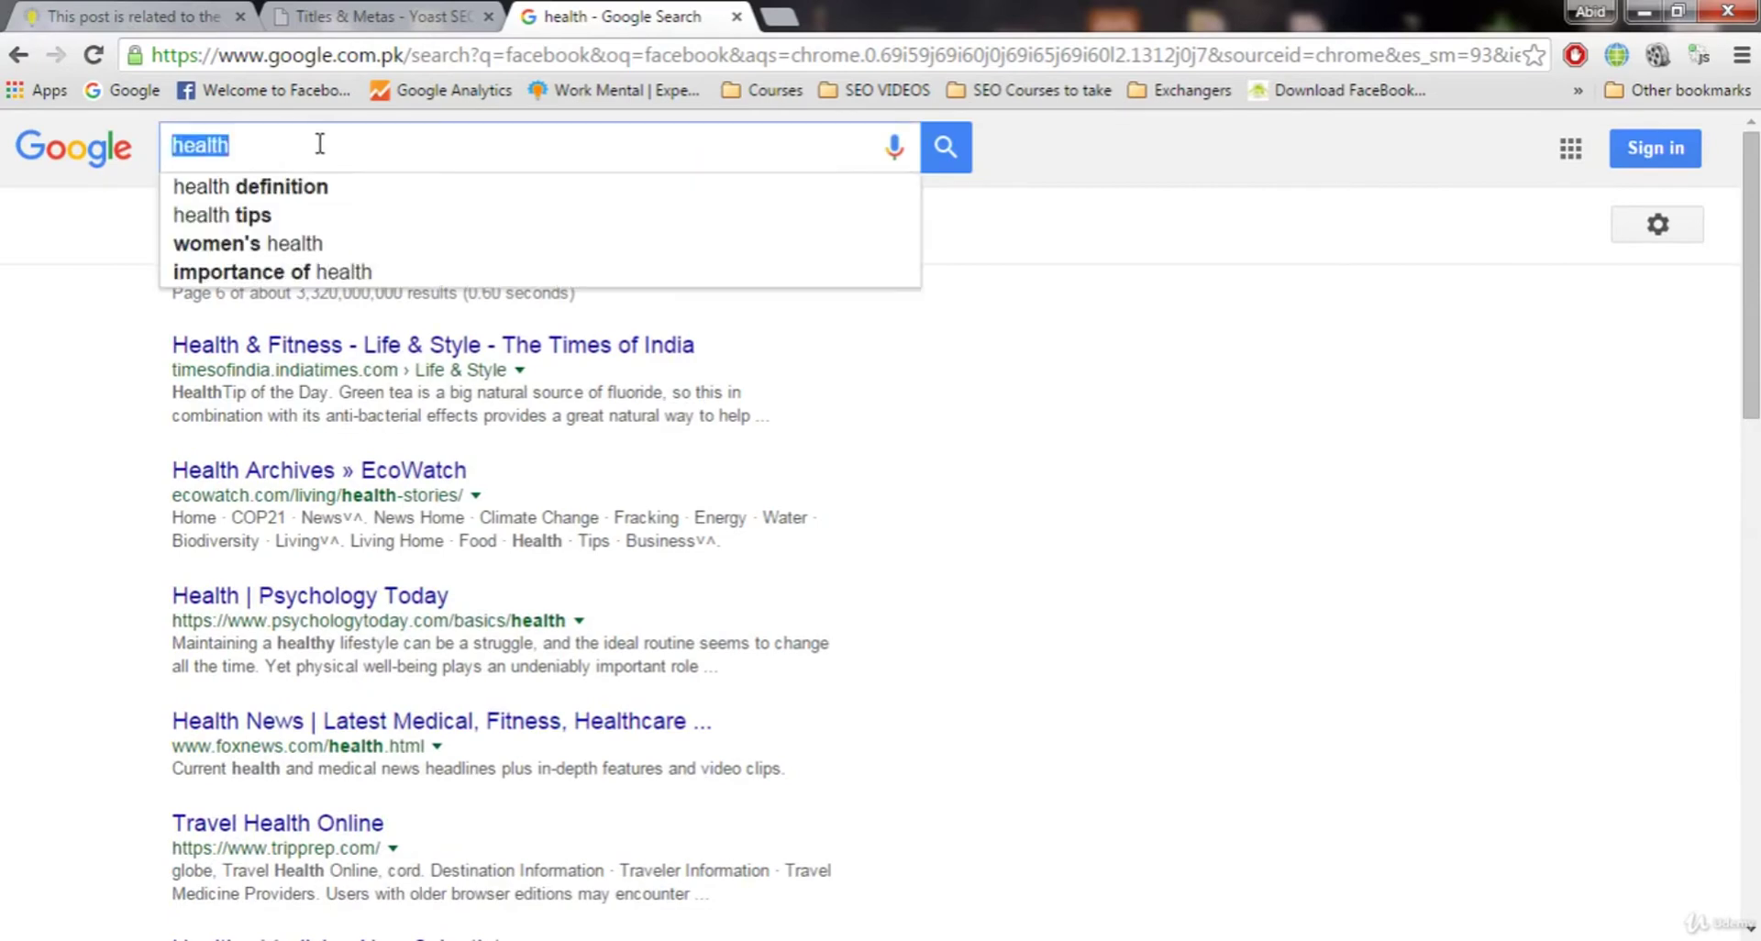
pyautogui.write('twitter')
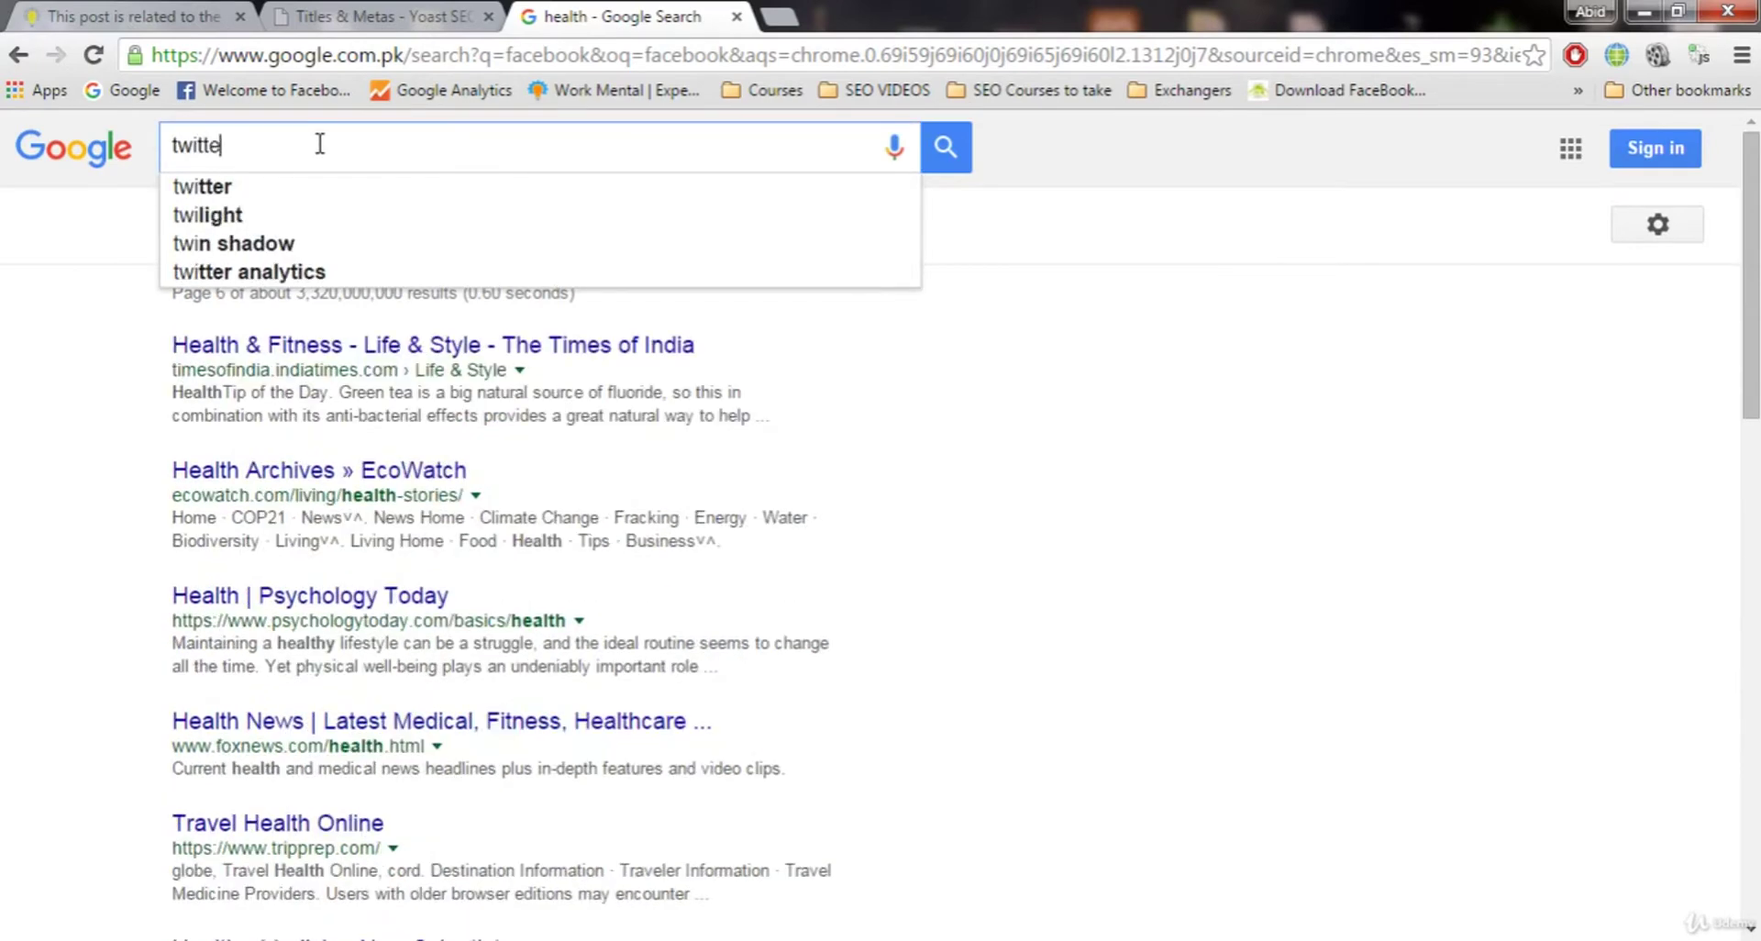
pyautogui.press('Return')
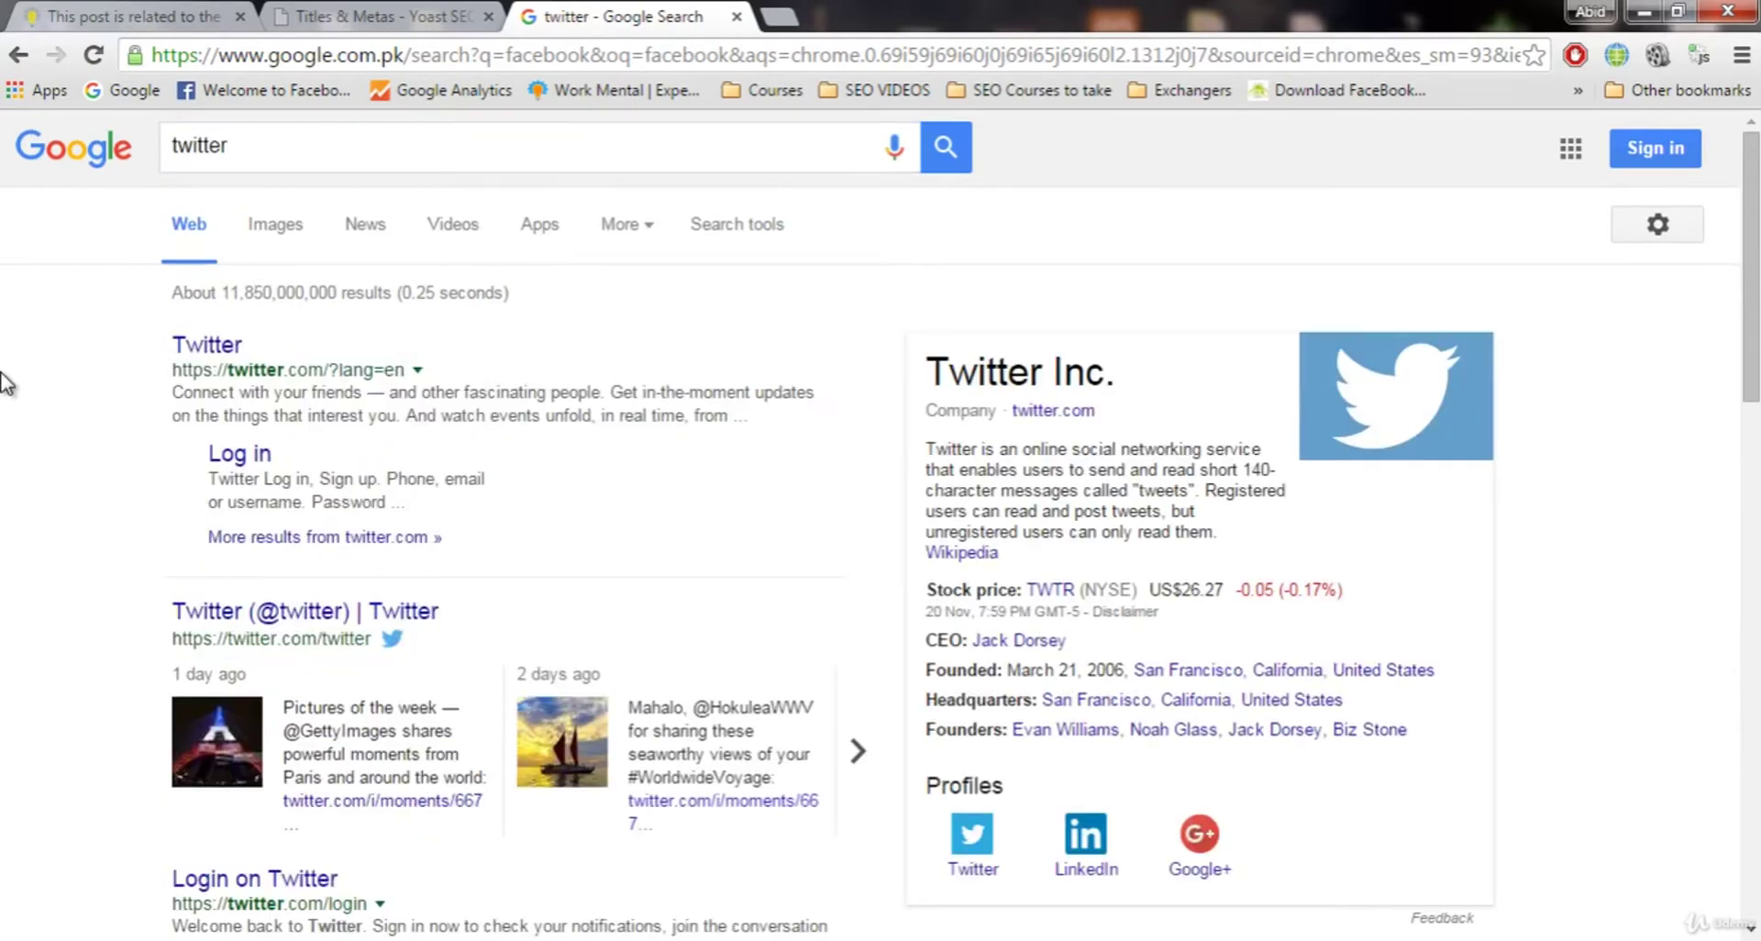
pyautogui.scroll(-5, 24, 374)
pyautogui.scroll(-3, 24, 375)
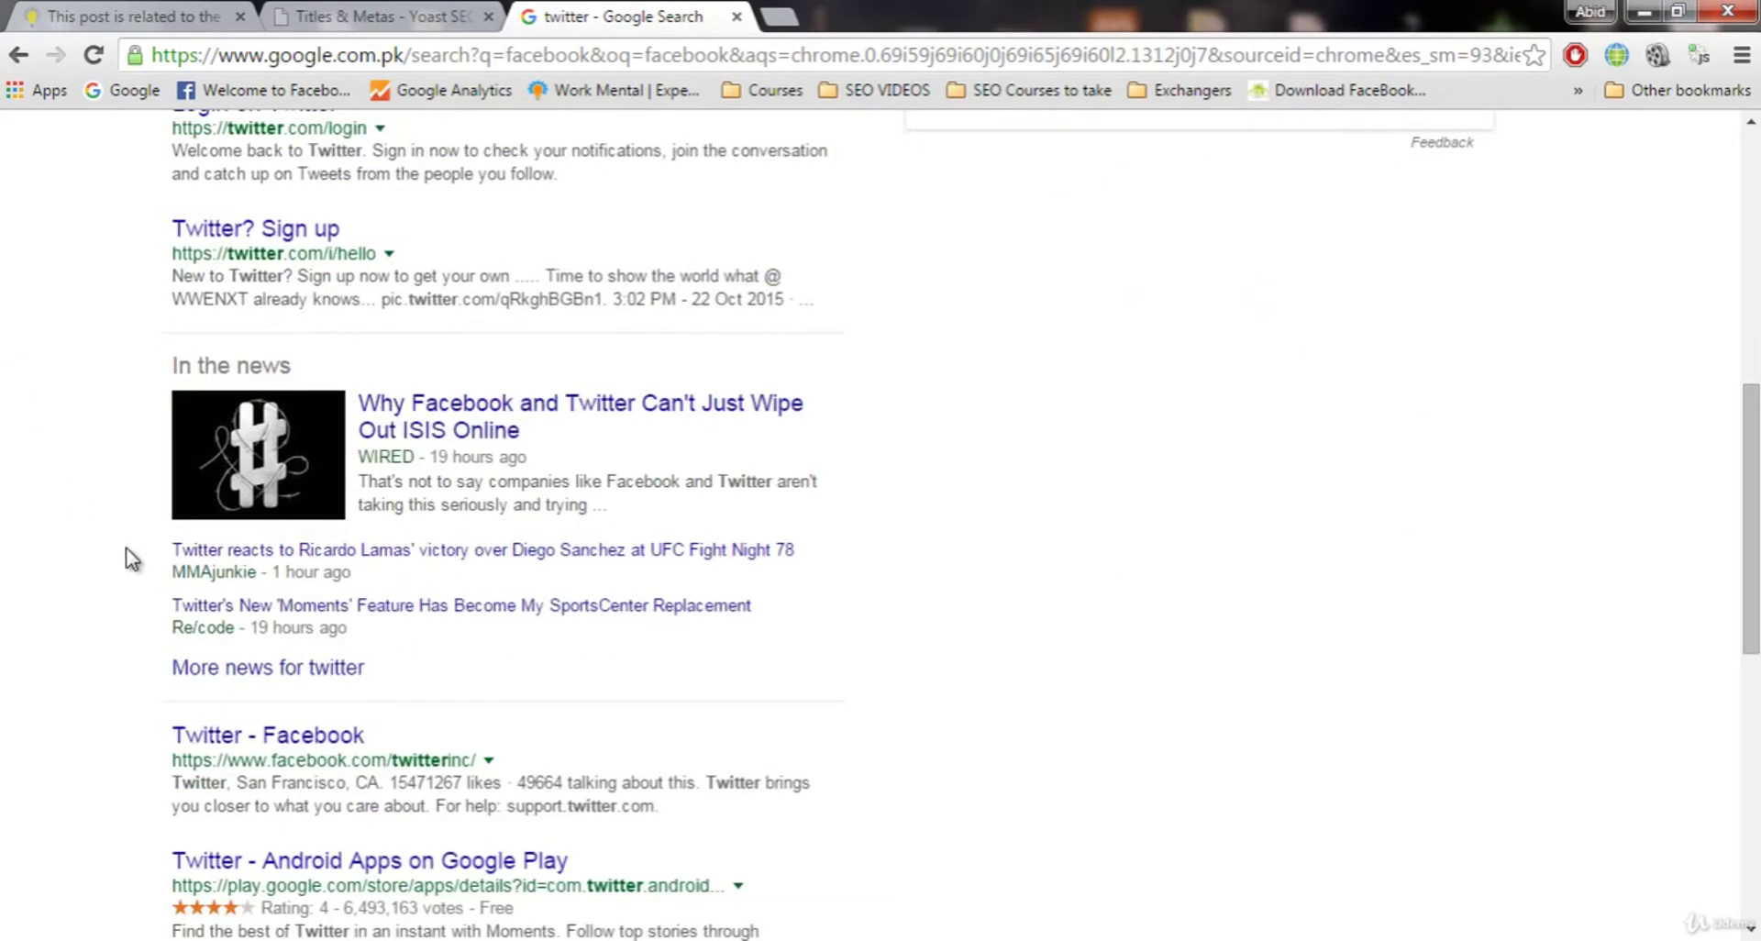
pyautogui.scroll(-1, 503, 657)
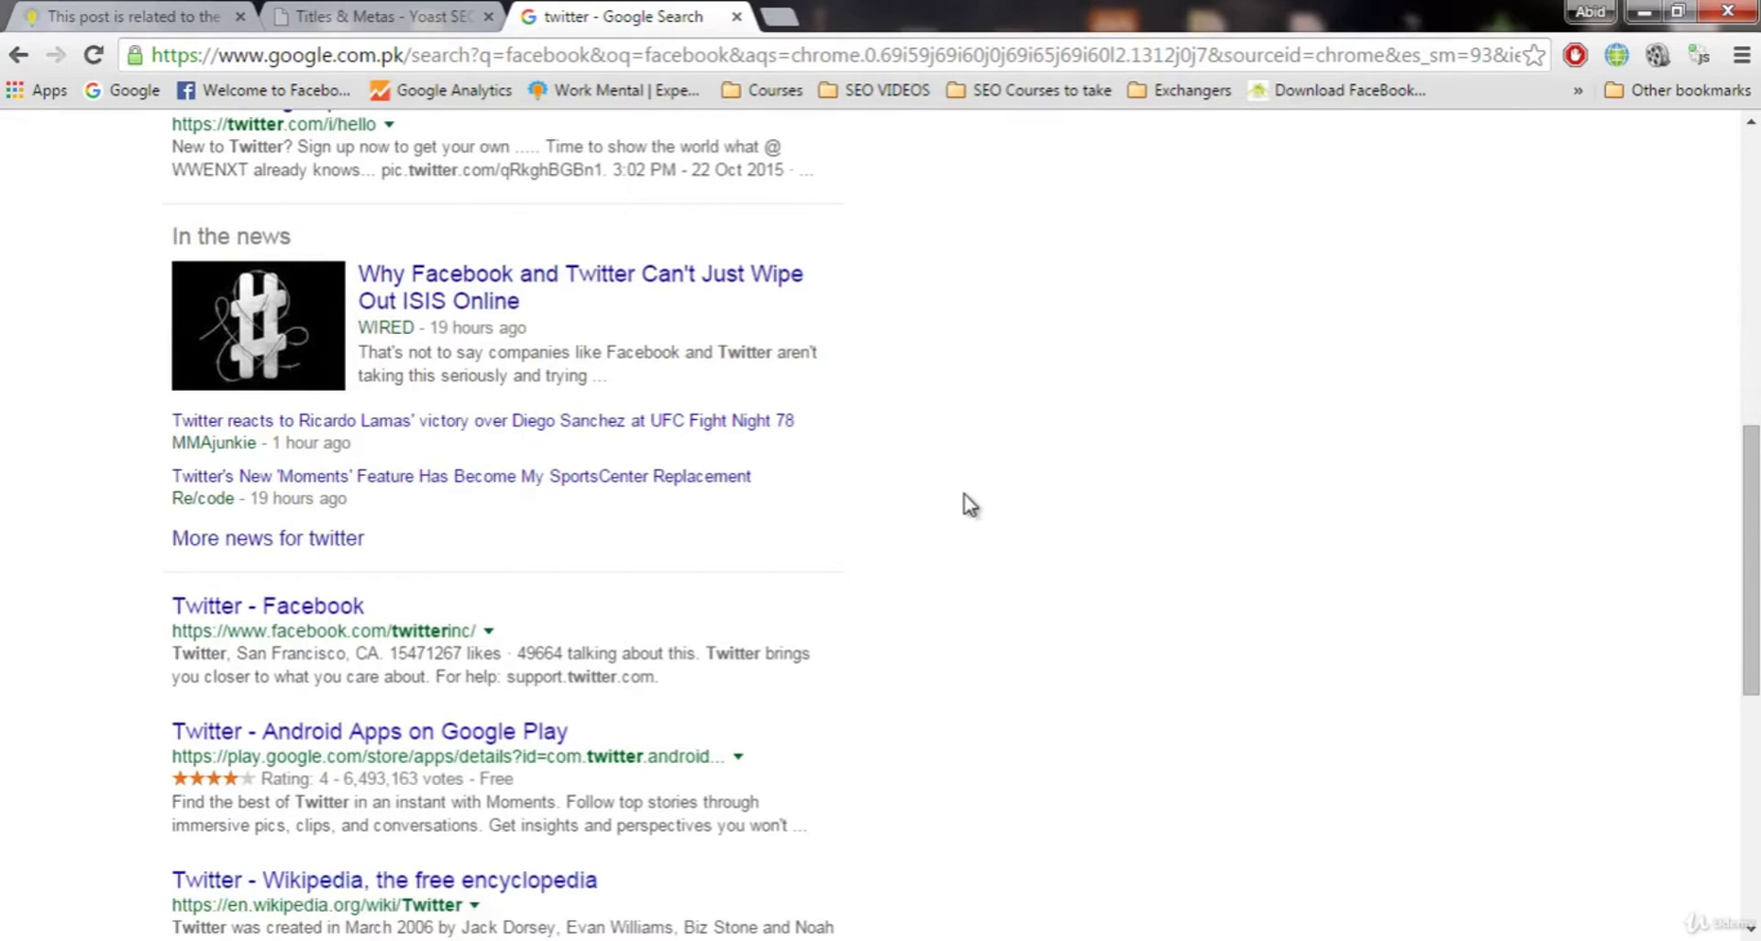
pyautogui.scroll(-4, 967, 502)
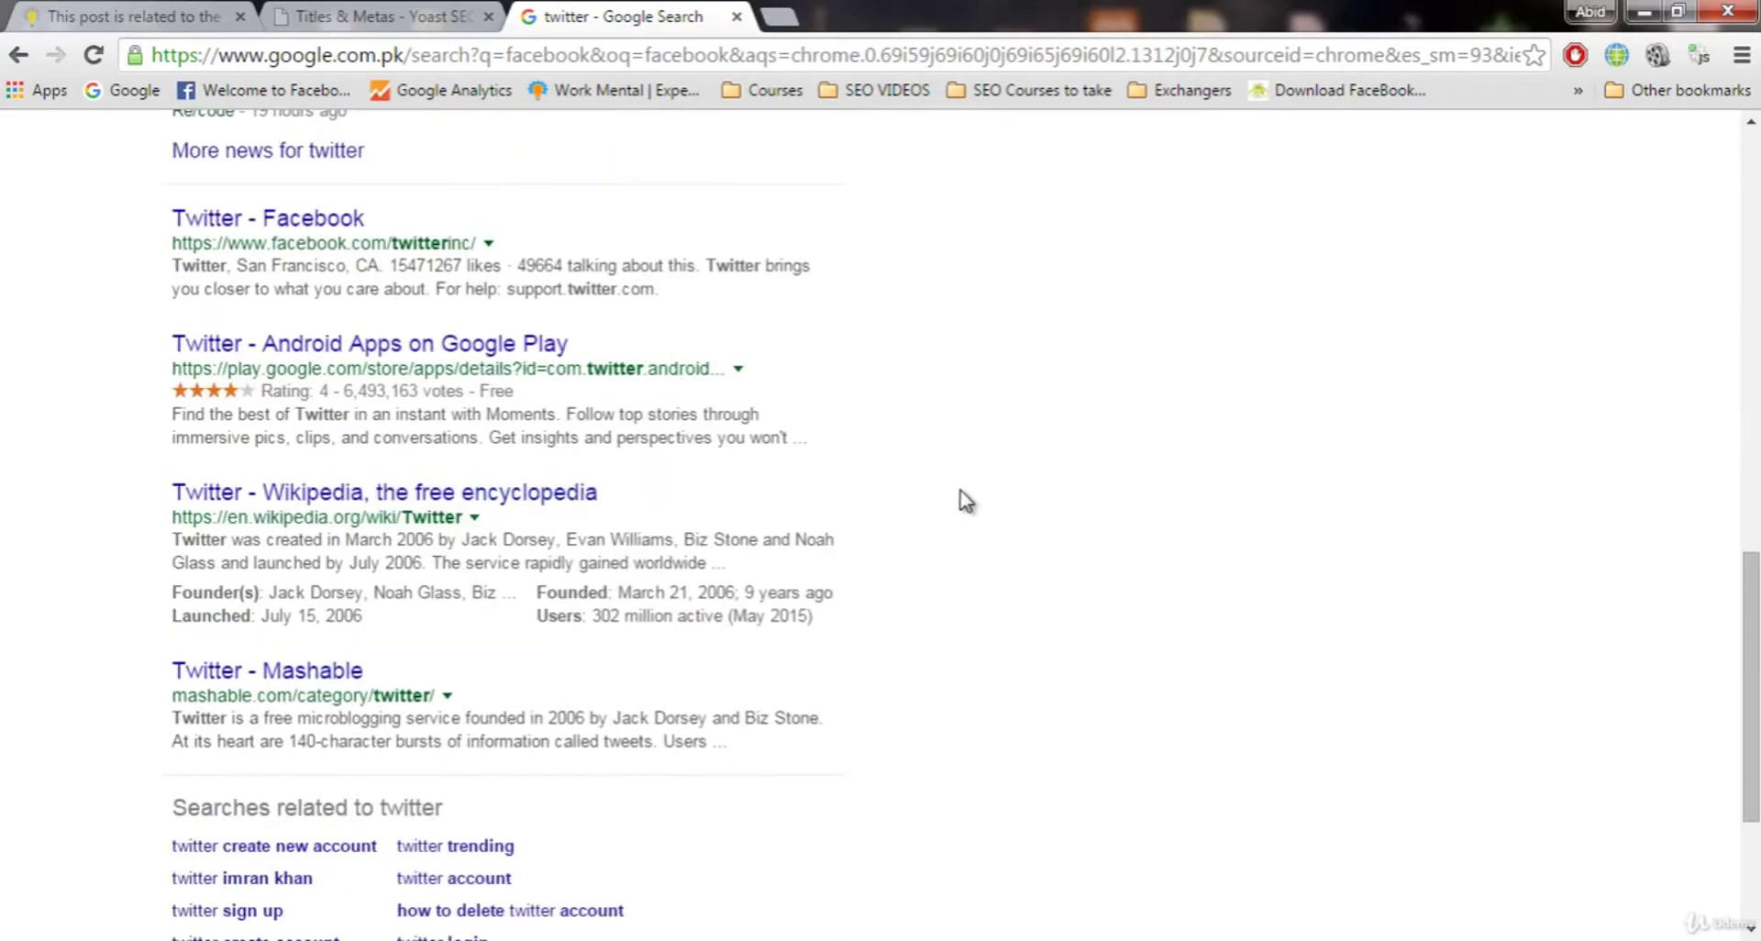
pyautogui.scroll(6, 974, 370)
pyautogui.click(737, 16)
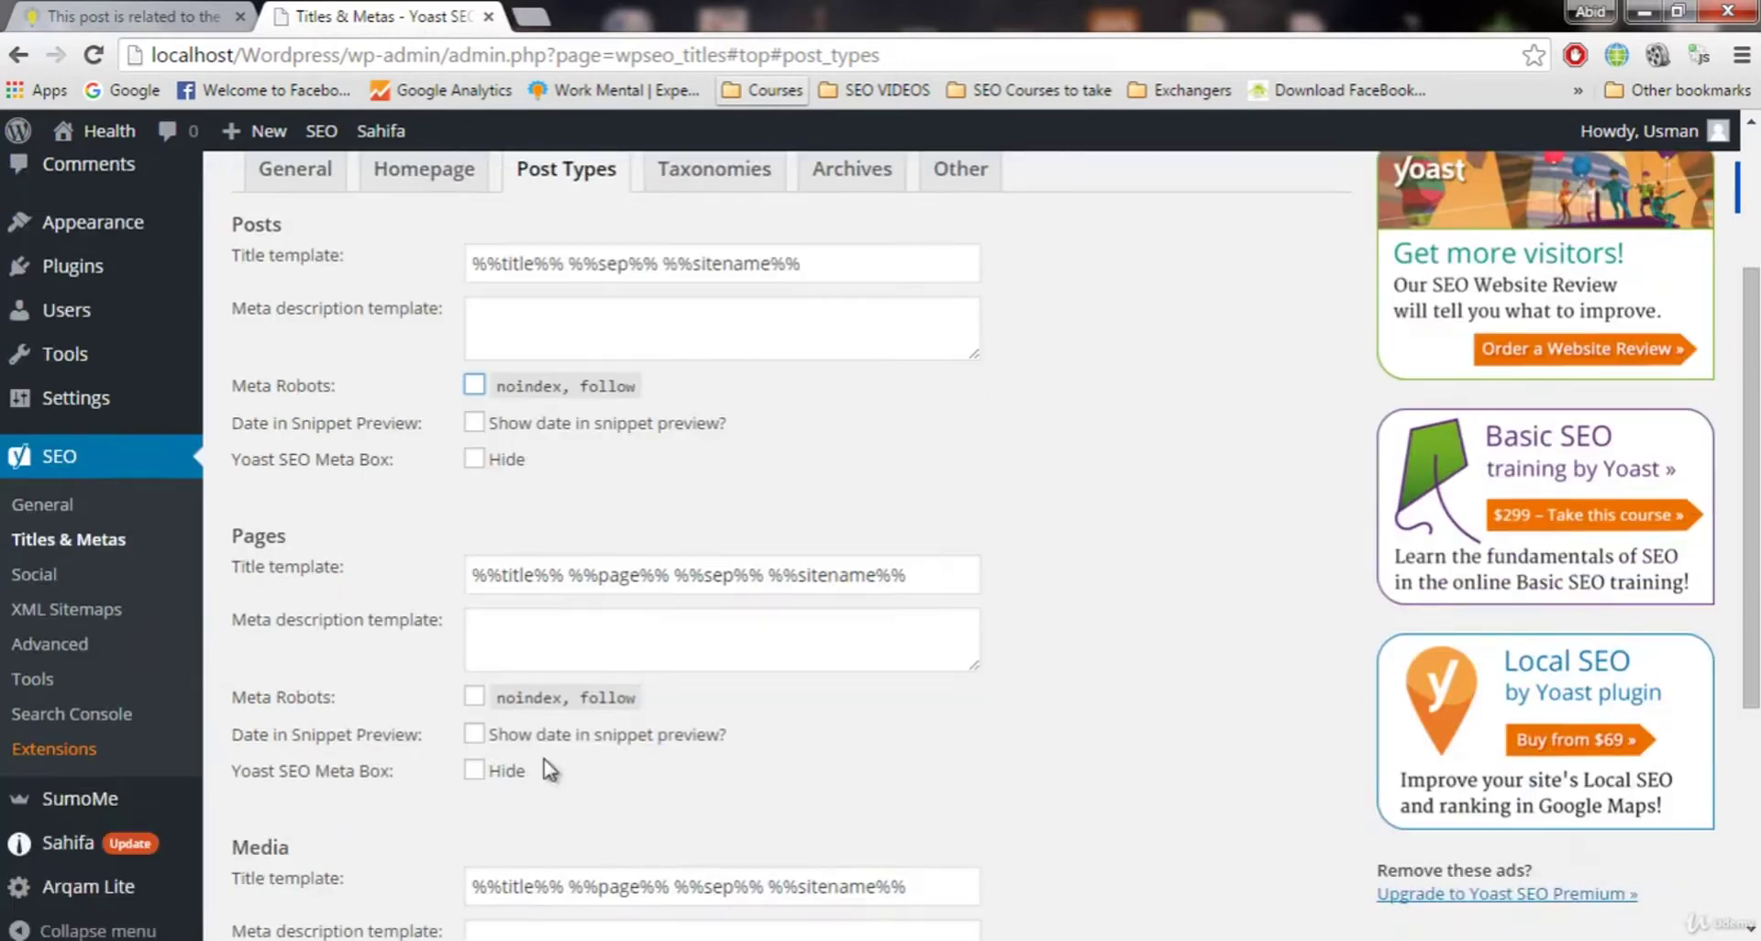
# Enable showing the date in the snippet preview for Posts.
pyautogui.scroll(-1, 541, 753)
pyautogui.scroll(-1, 686, 745)
pyautogui.scroll(2, 691, 667)
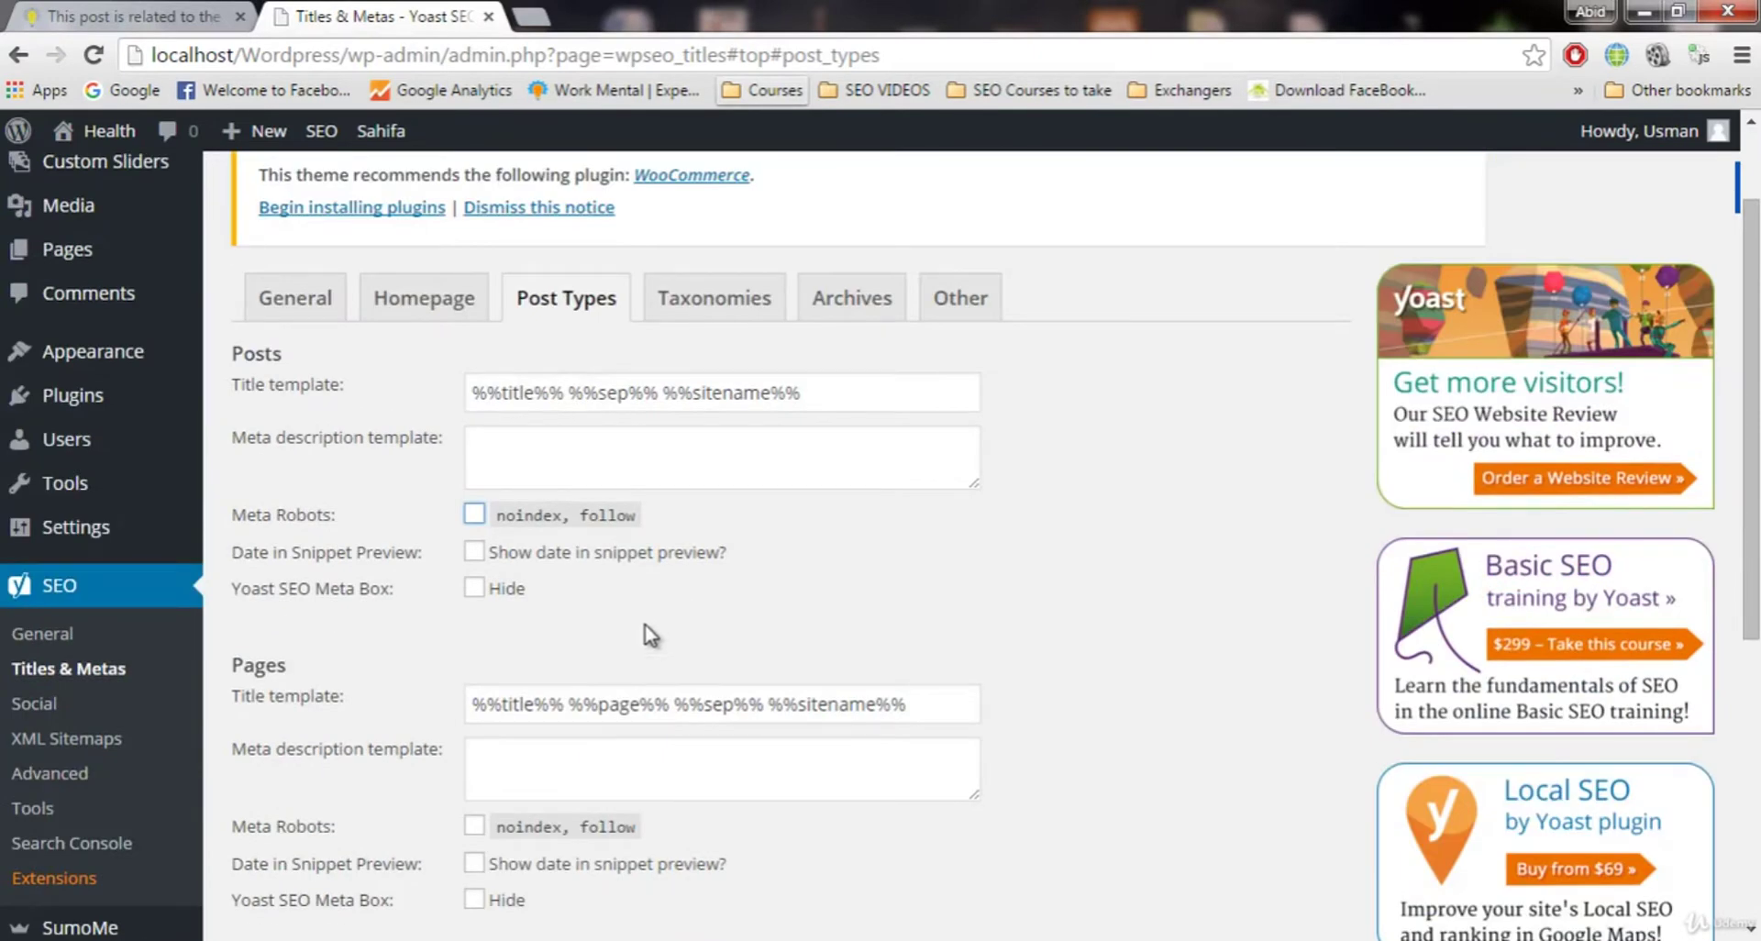
pyautogui.click(521, 556)
pyautogui.scroll(-2, 743, 654)
pyautogui.scroll(1, 356, 429)
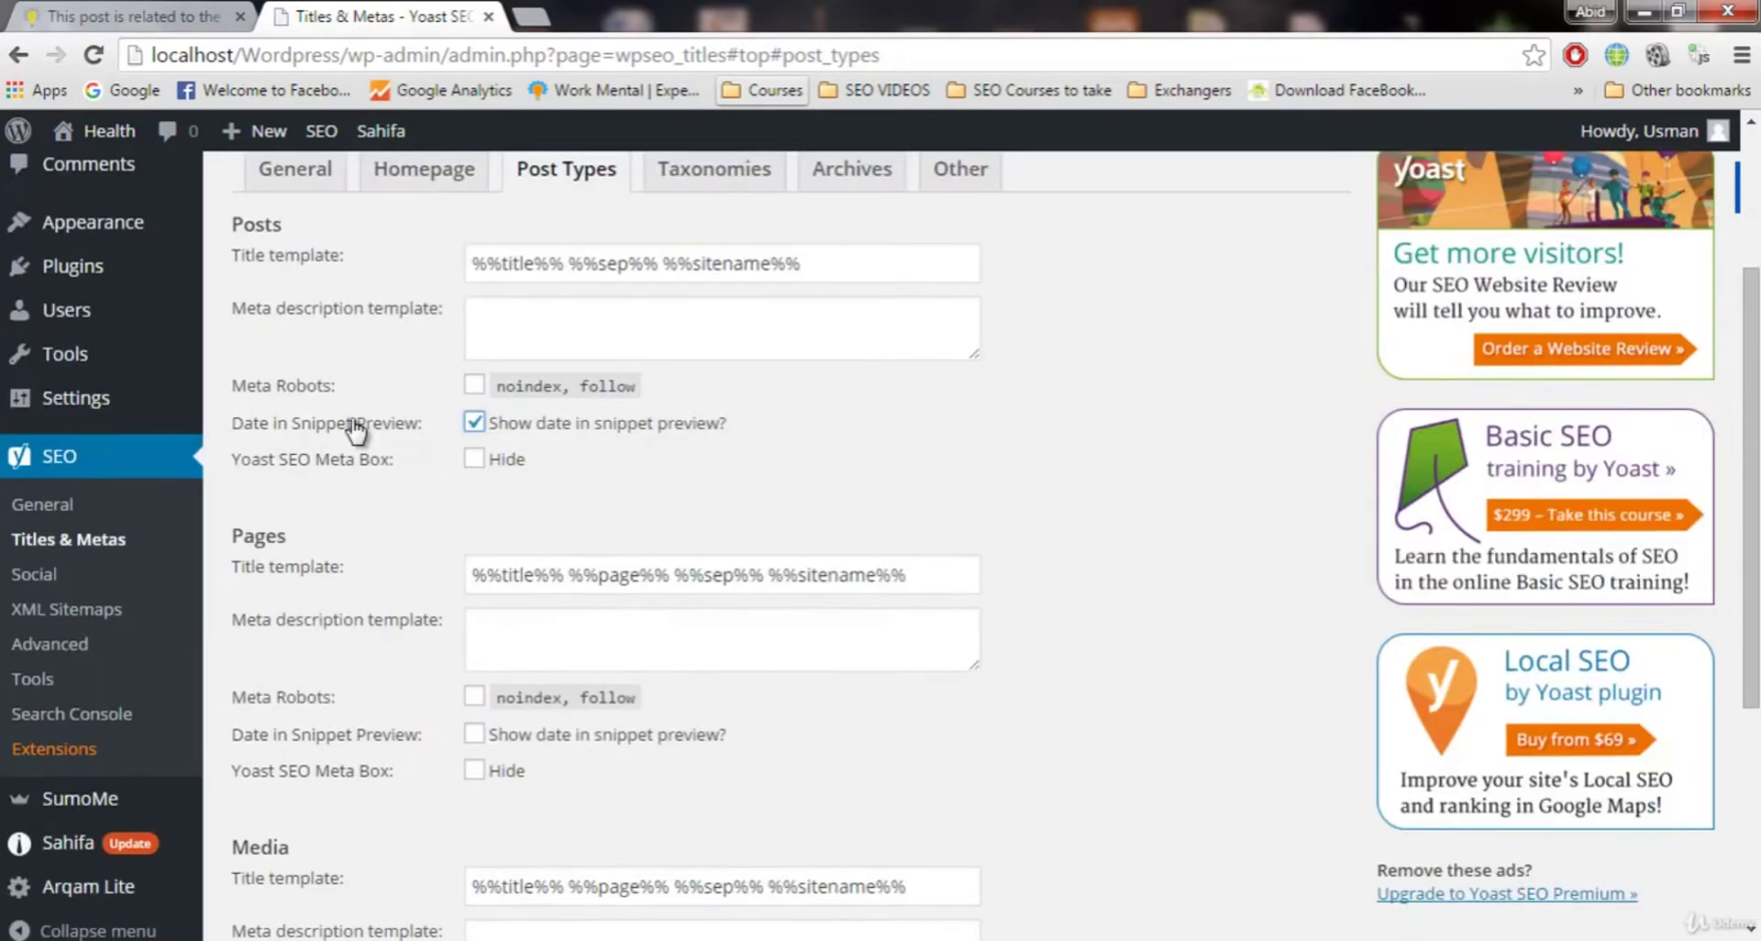
# Remove %%page%% from the Pages title template and enable the date in the snippet preview for Pages.
pyautogui.moveTo(230, 544); pyautogui.dragTo(472, 789)
pyautogui.click(624, 821)
pyautogui.moveTo(570, 574); pyautogui.dragTo(678, 578)
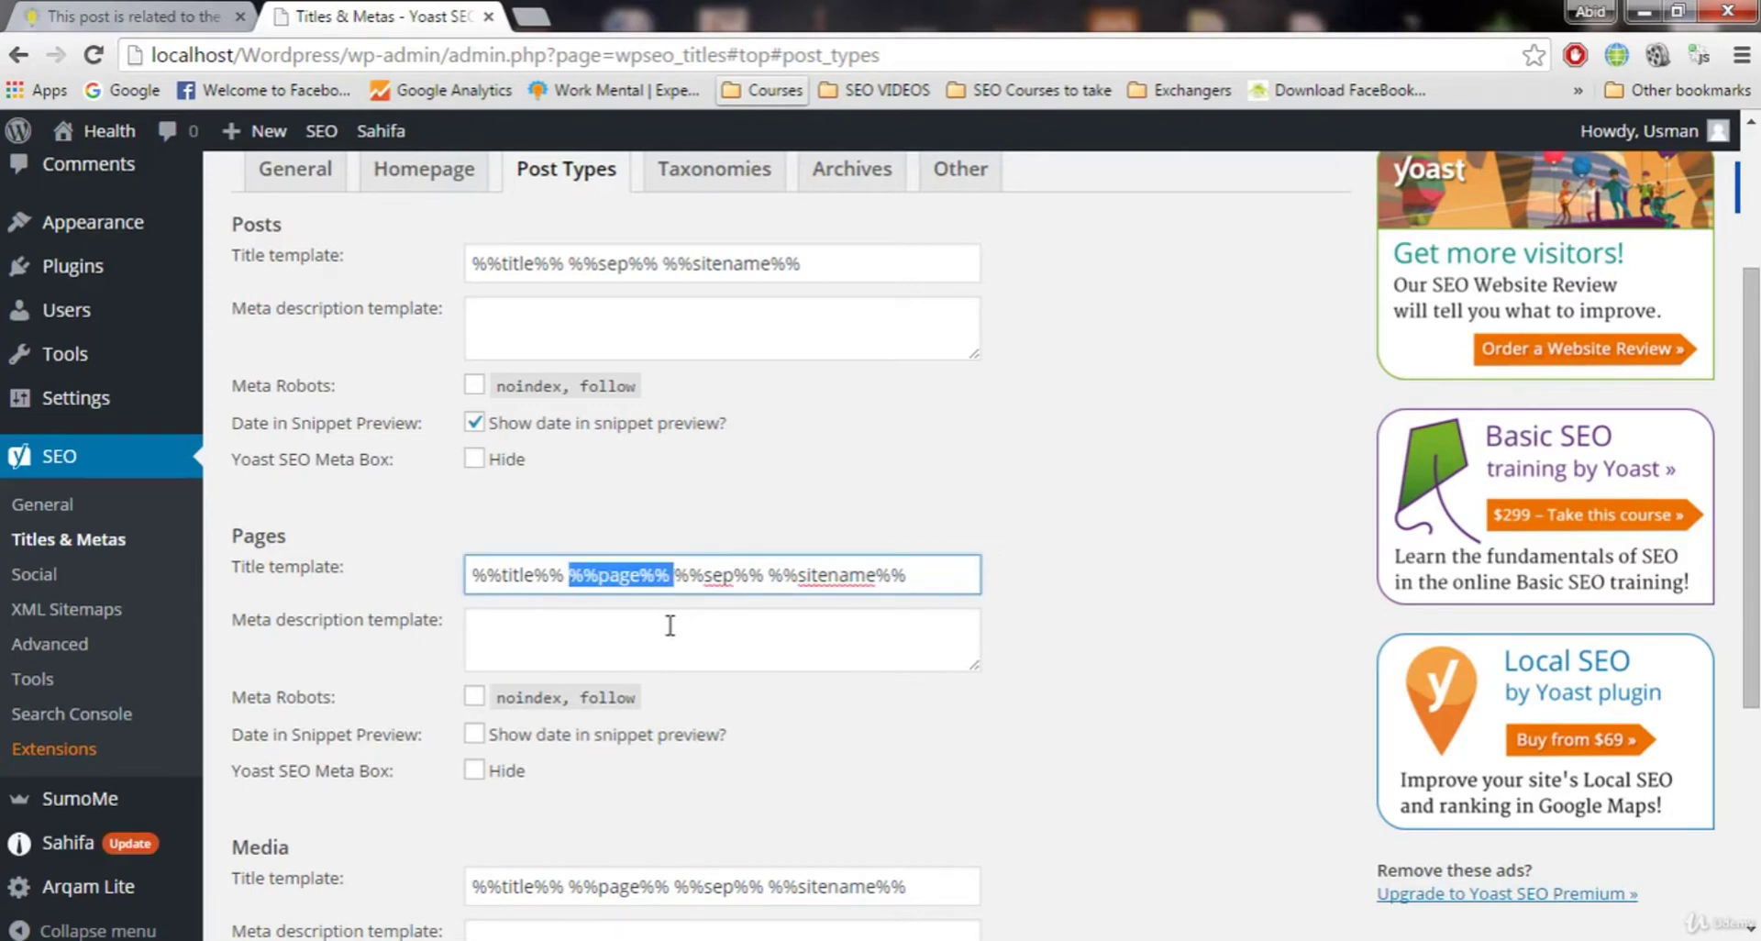
pyautogui.press('BackSpace')
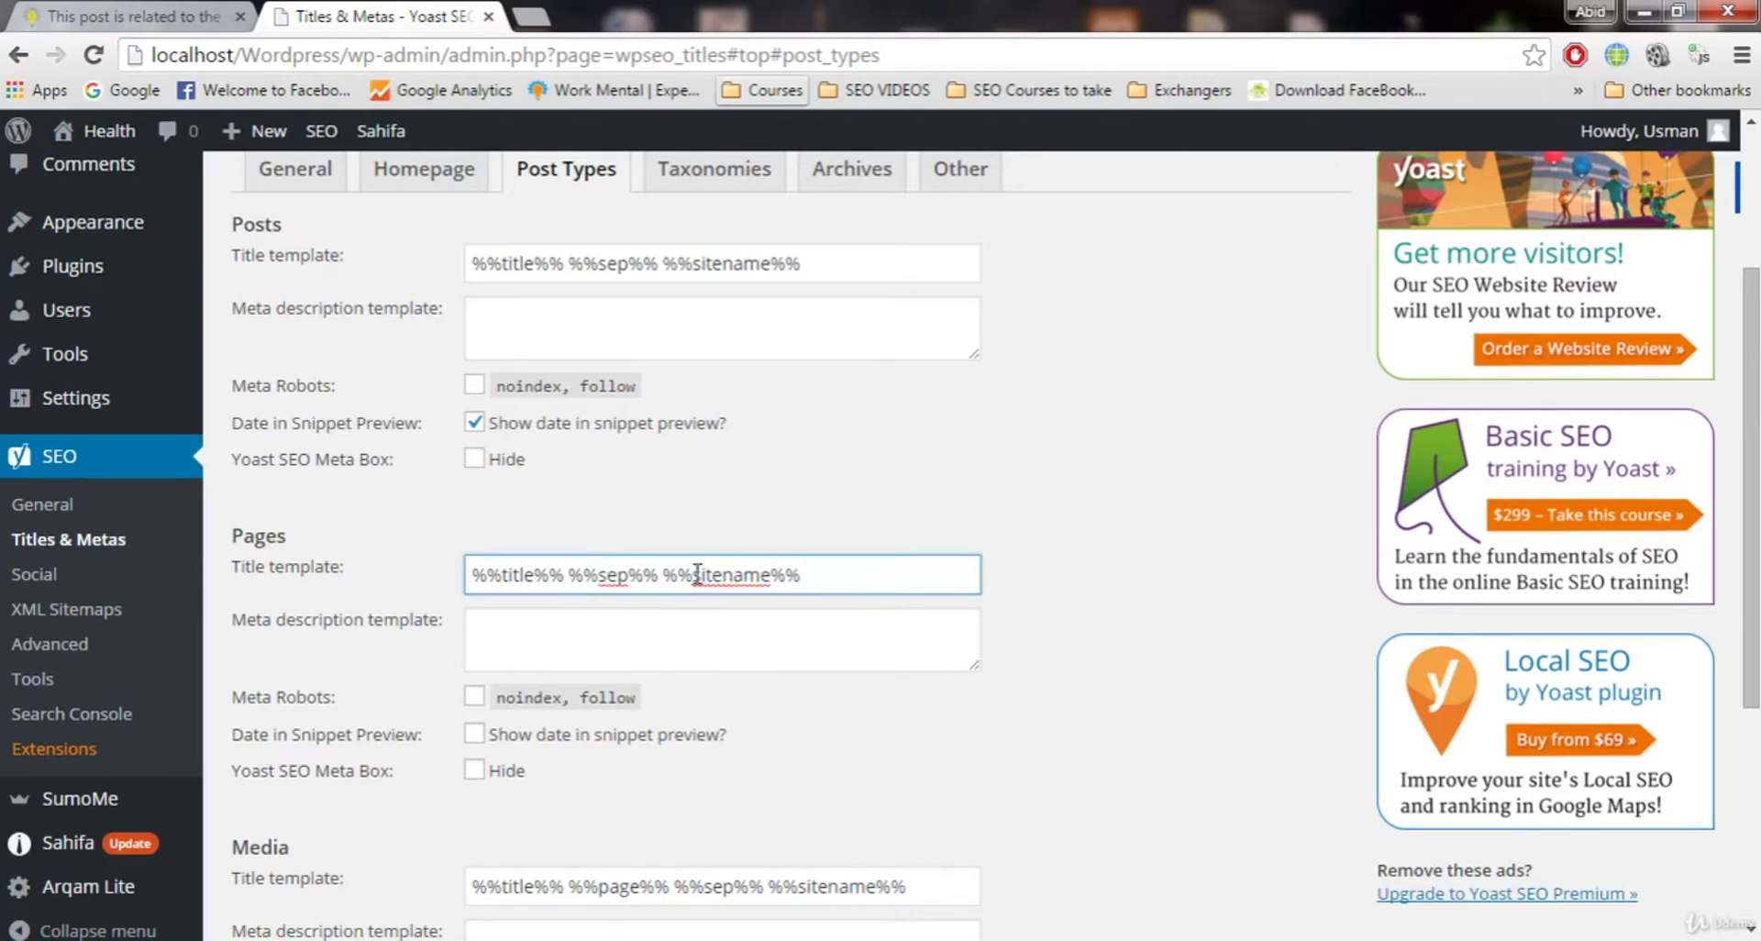
pyautogui.click(751, 651)
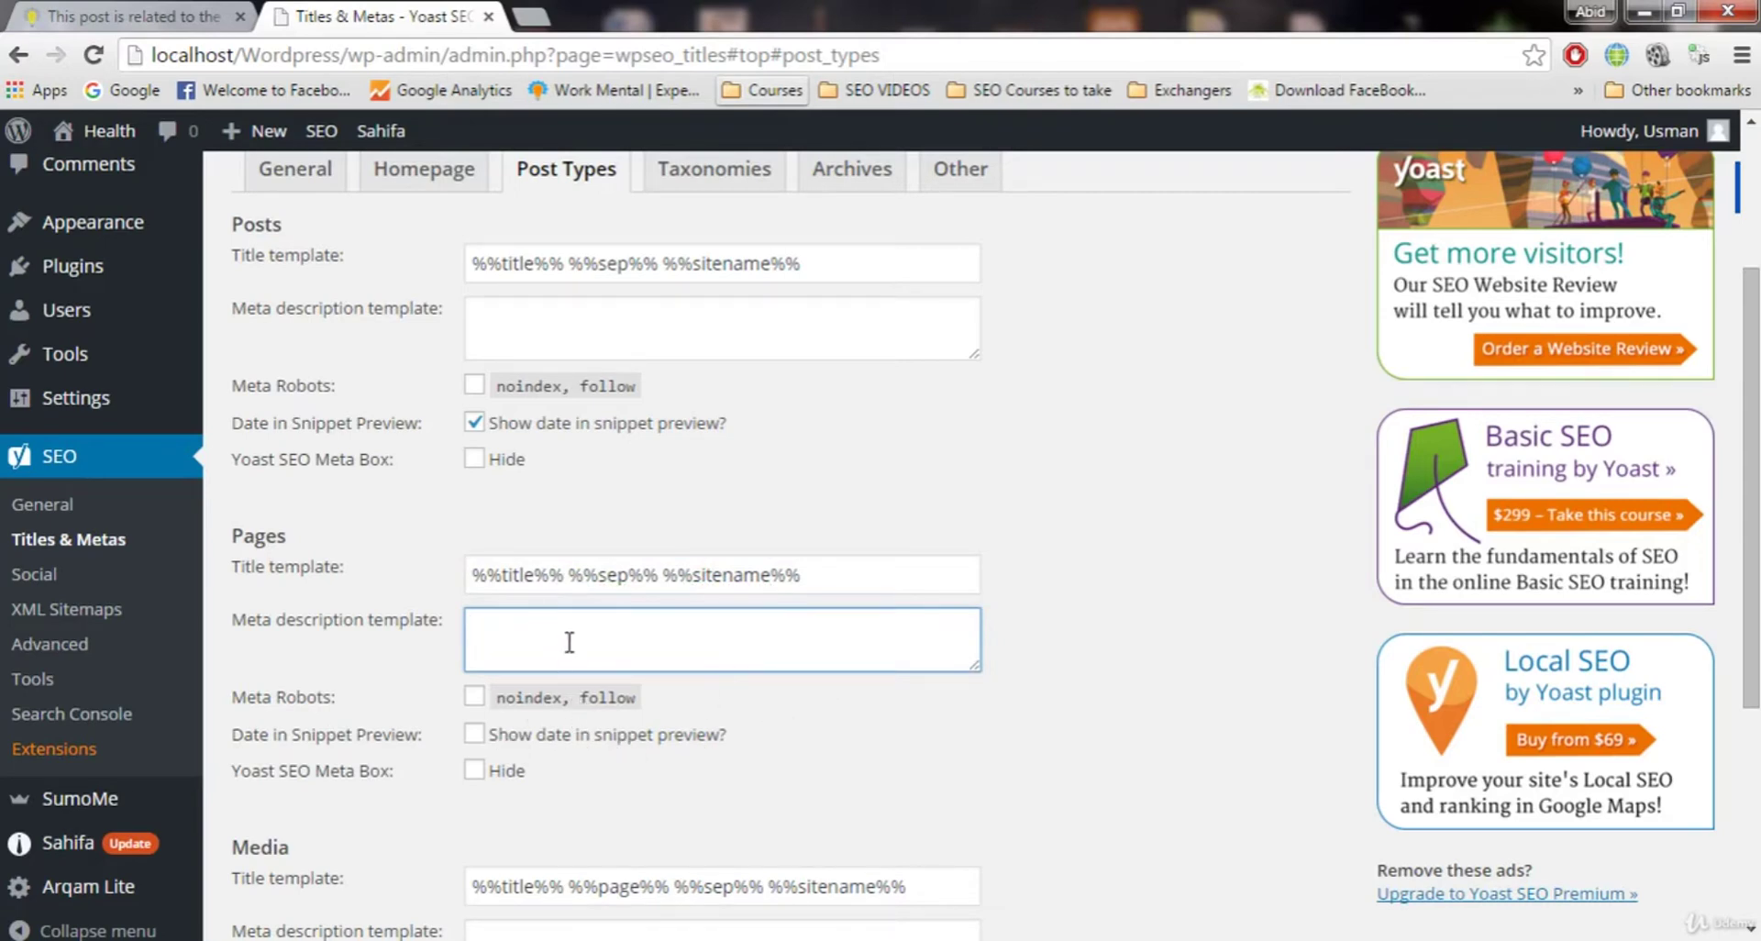
pyautogui.click(534, 741)
# Remove %%page%% and the extra space from the Media title template, and enable the date in the snippet preview for Media.
pyautogui.scroll(-4, 895, 705)
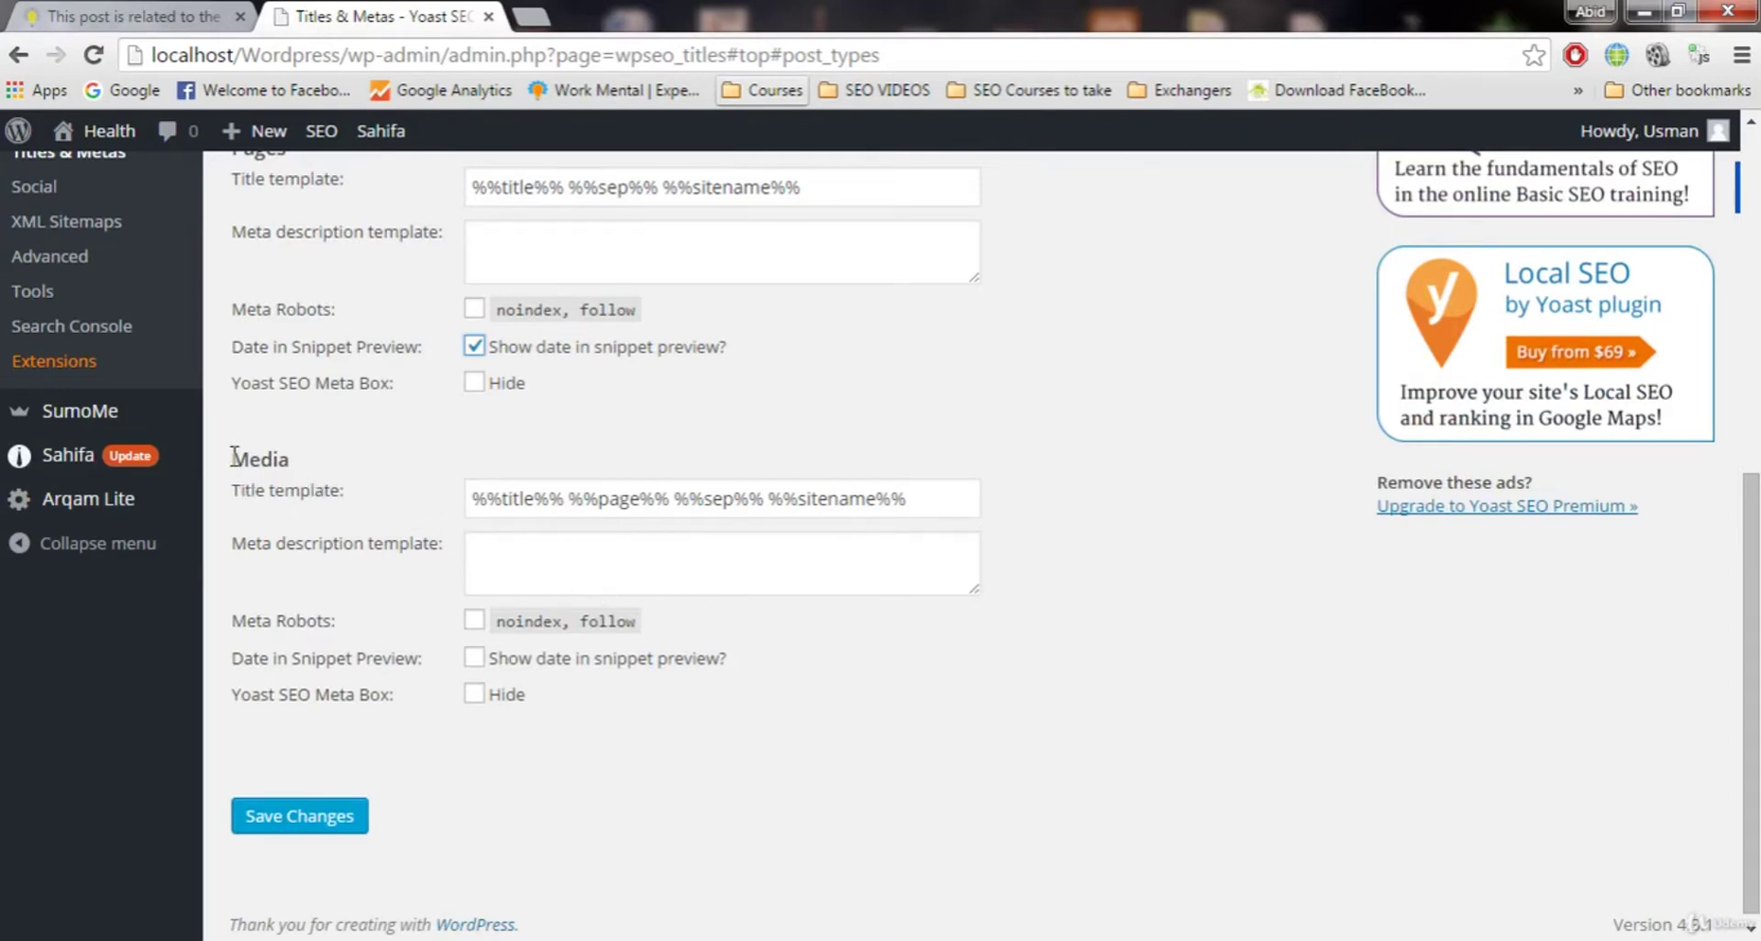
pyautogui.moveTo(257, 455); pyautogui.dragTo(517, 712)
pyautogui.click(539, 759)
pyautogui.moveTo(571, 498); pyautogui.dragTo(662, 498)
pyautogui.press('BackSpace')
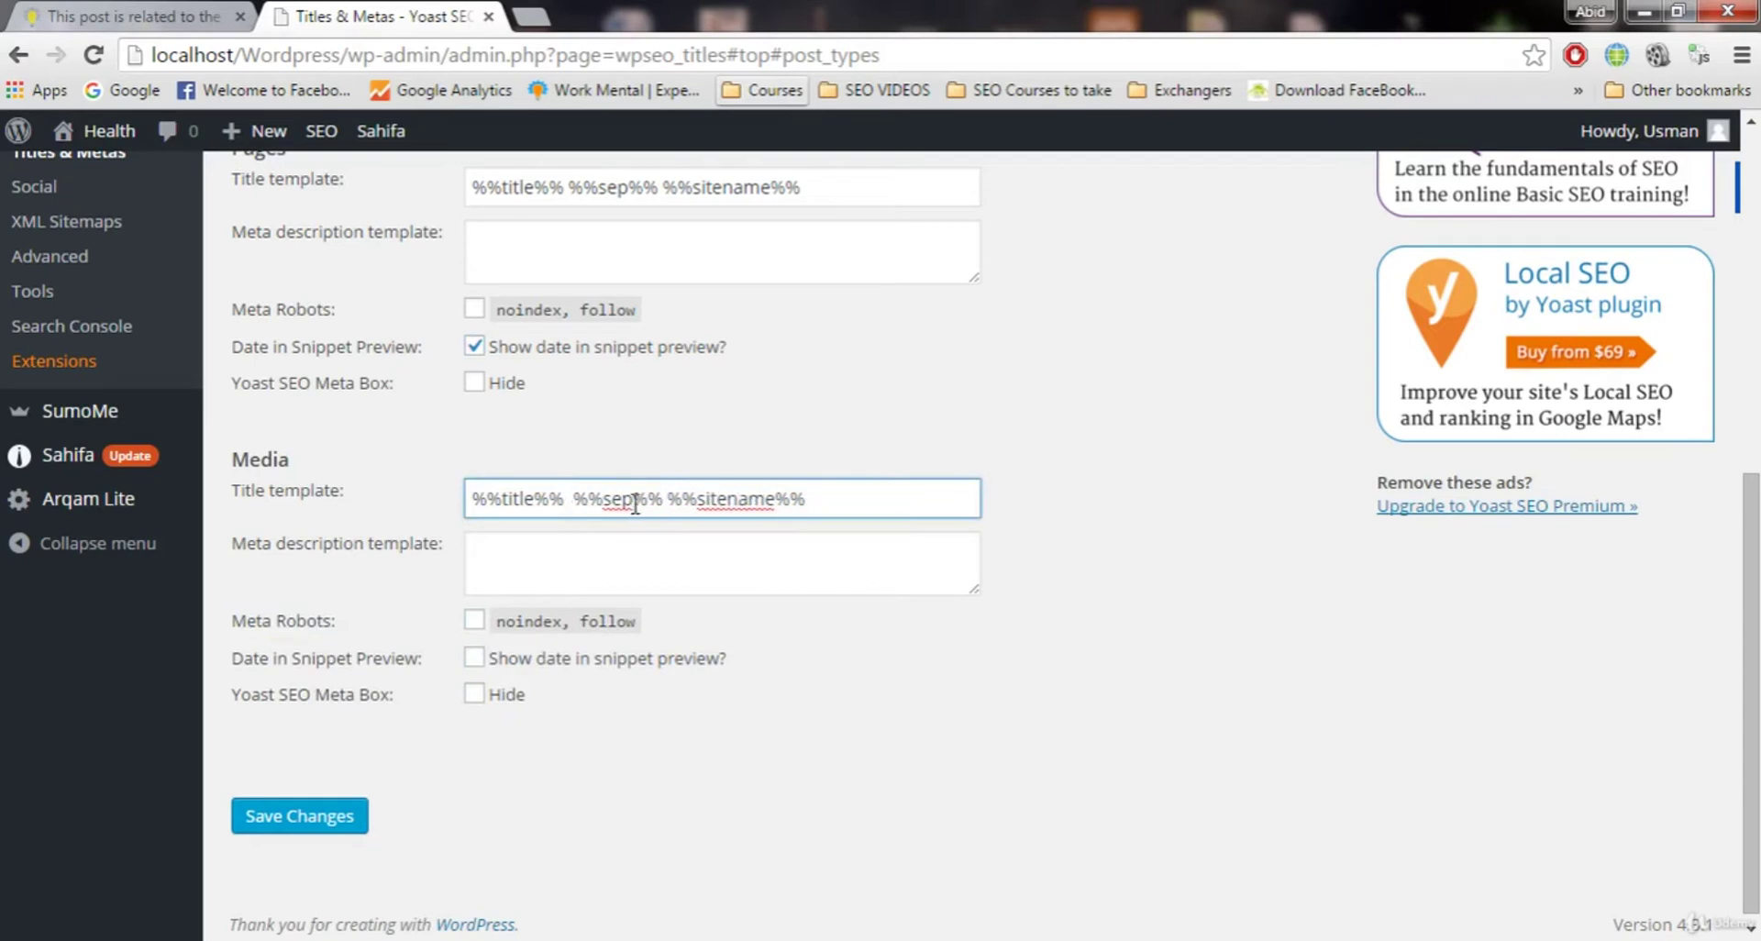
pyautogui.press('BackSpace')
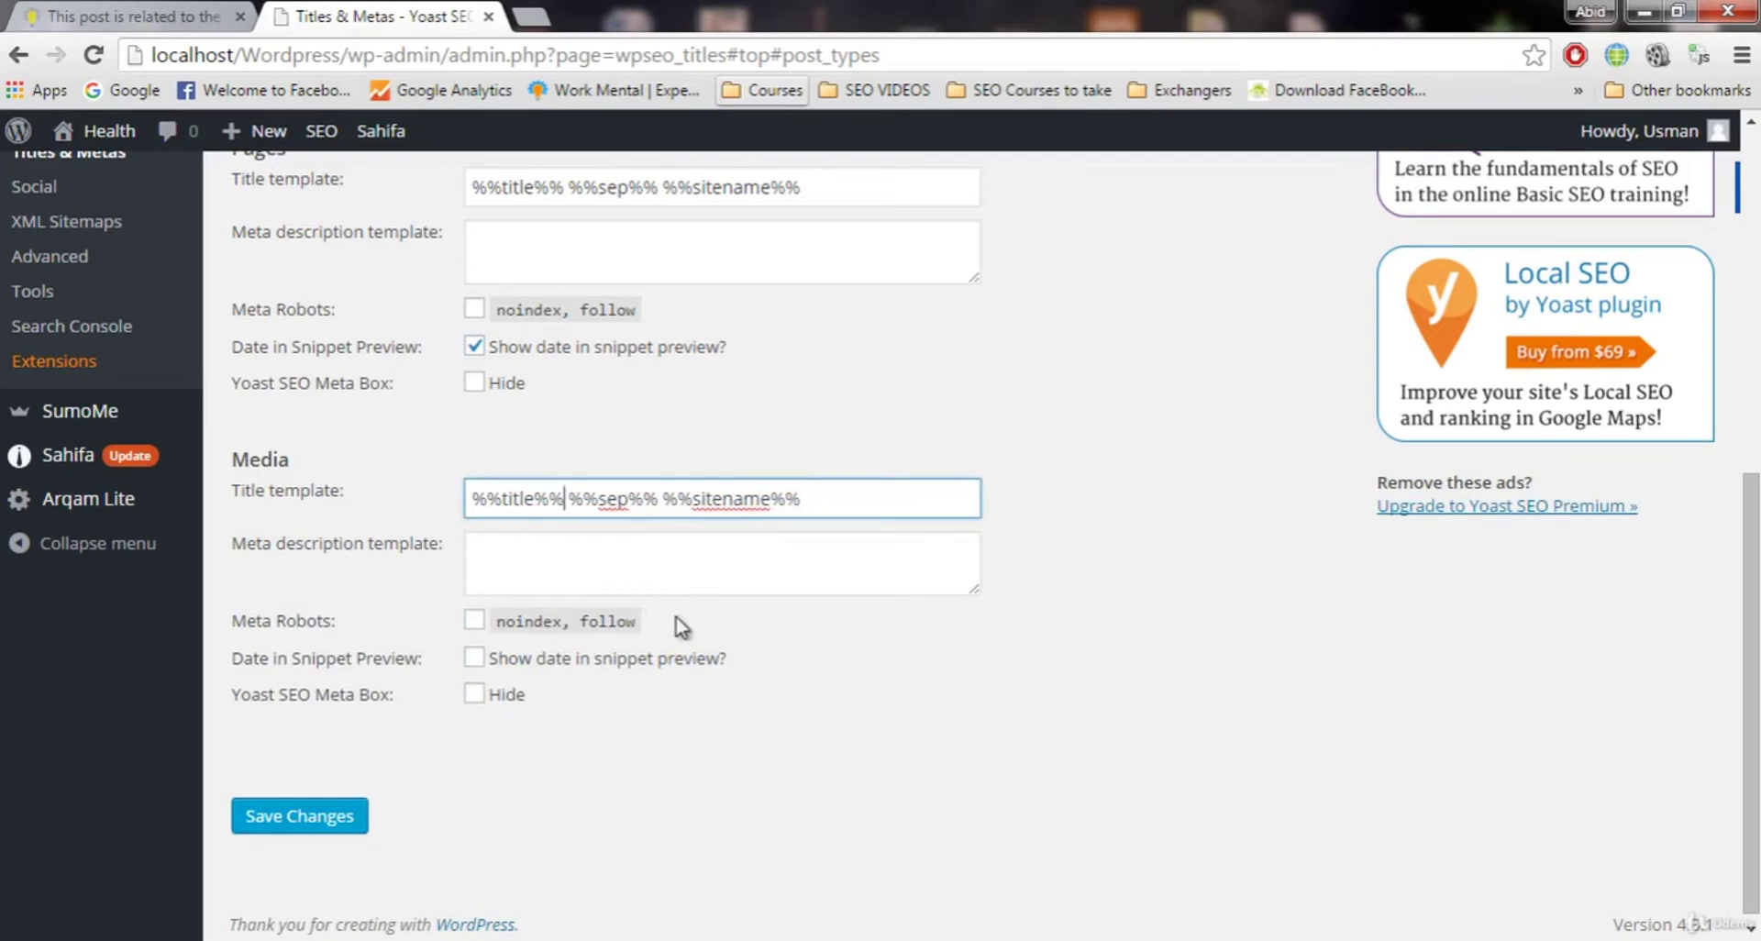
pyautogui.click(675, 588)
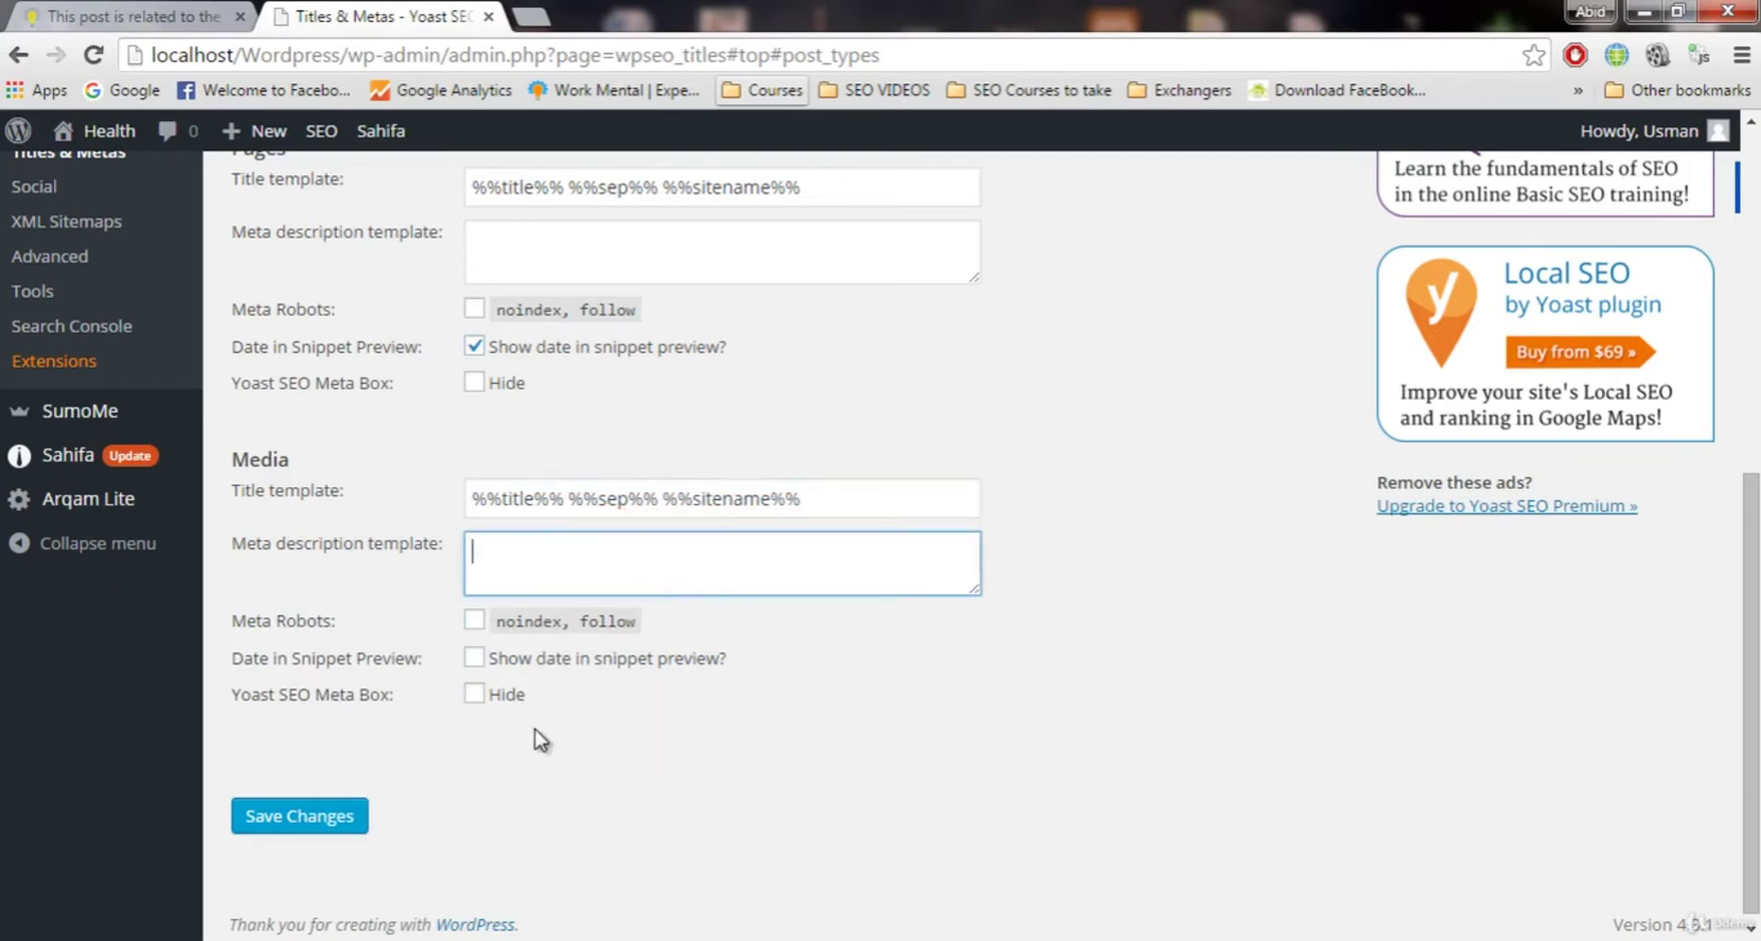
pyautogui.click(497, 660)
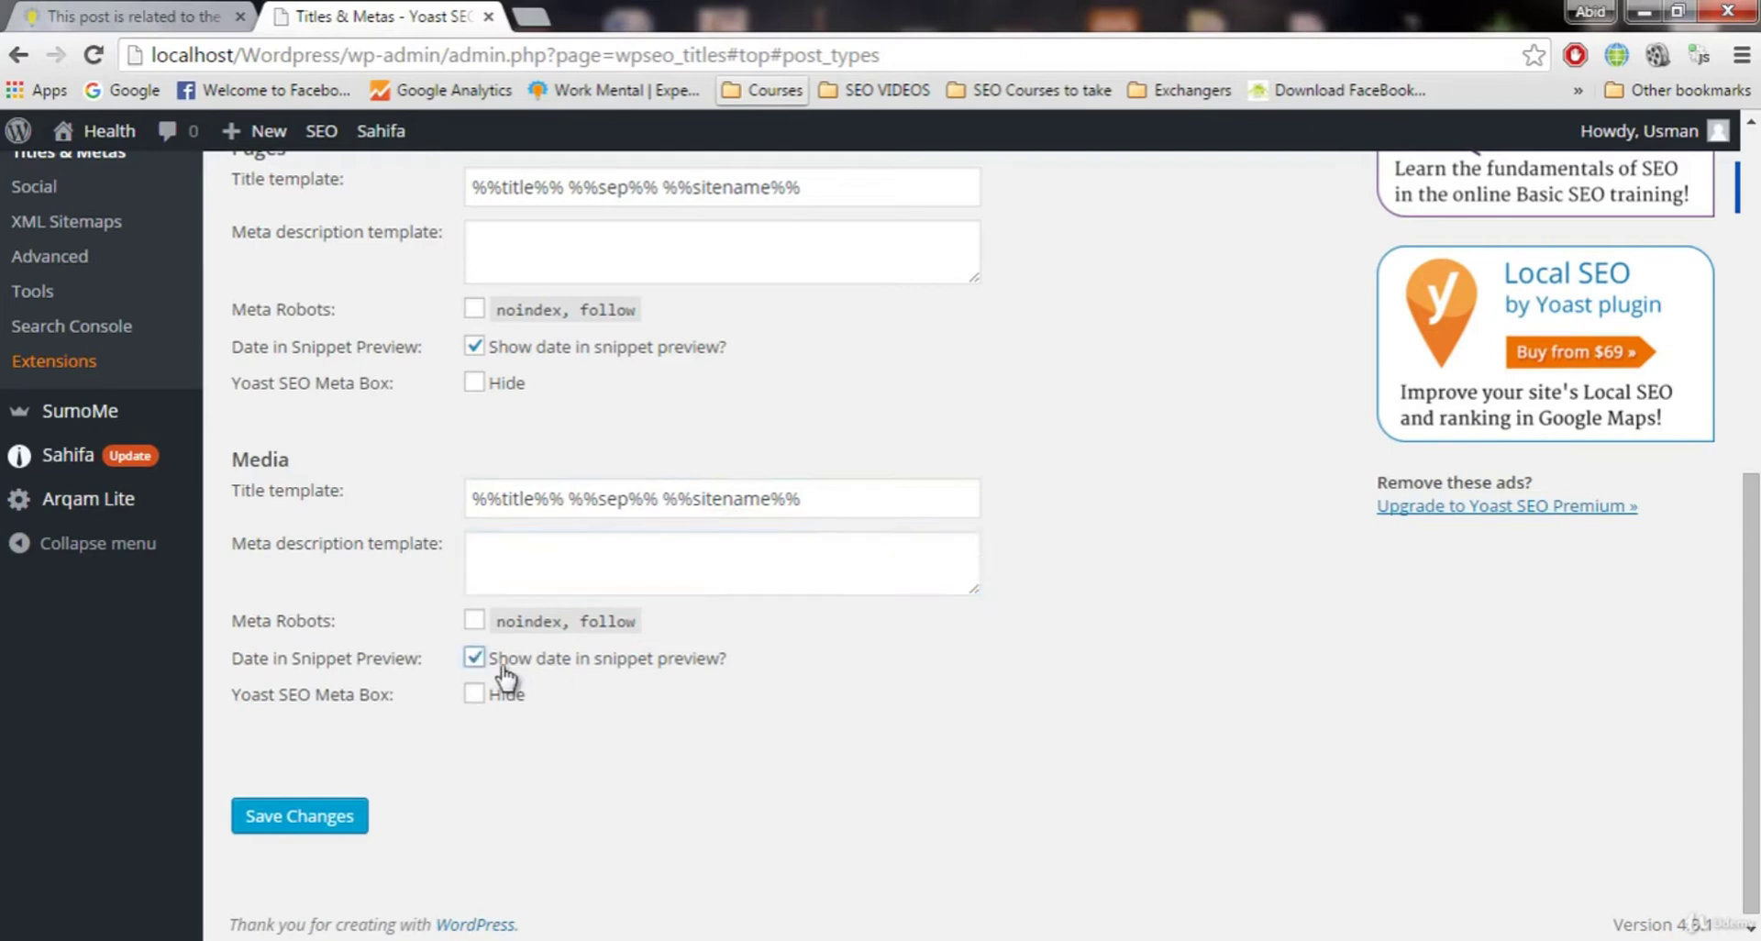
# Save the Post Types settings and review the title templates and meta robots options for the taxonomies.
pyautogui.click(351, 814)
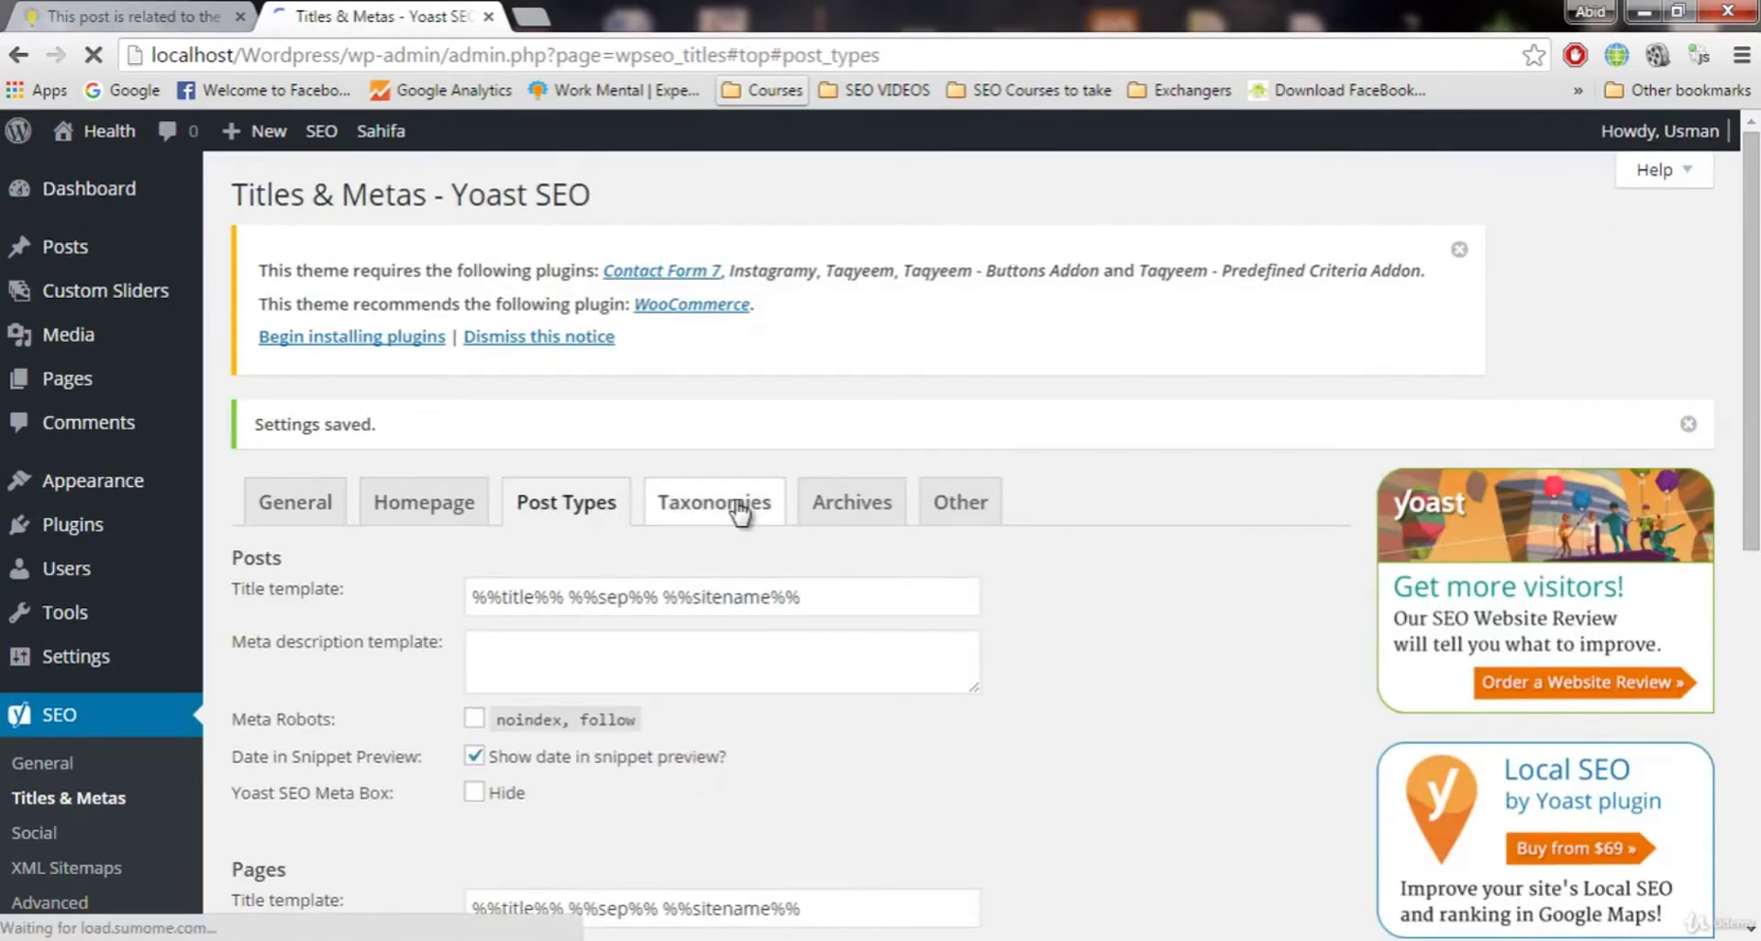
pyautogui.click(715, 523)
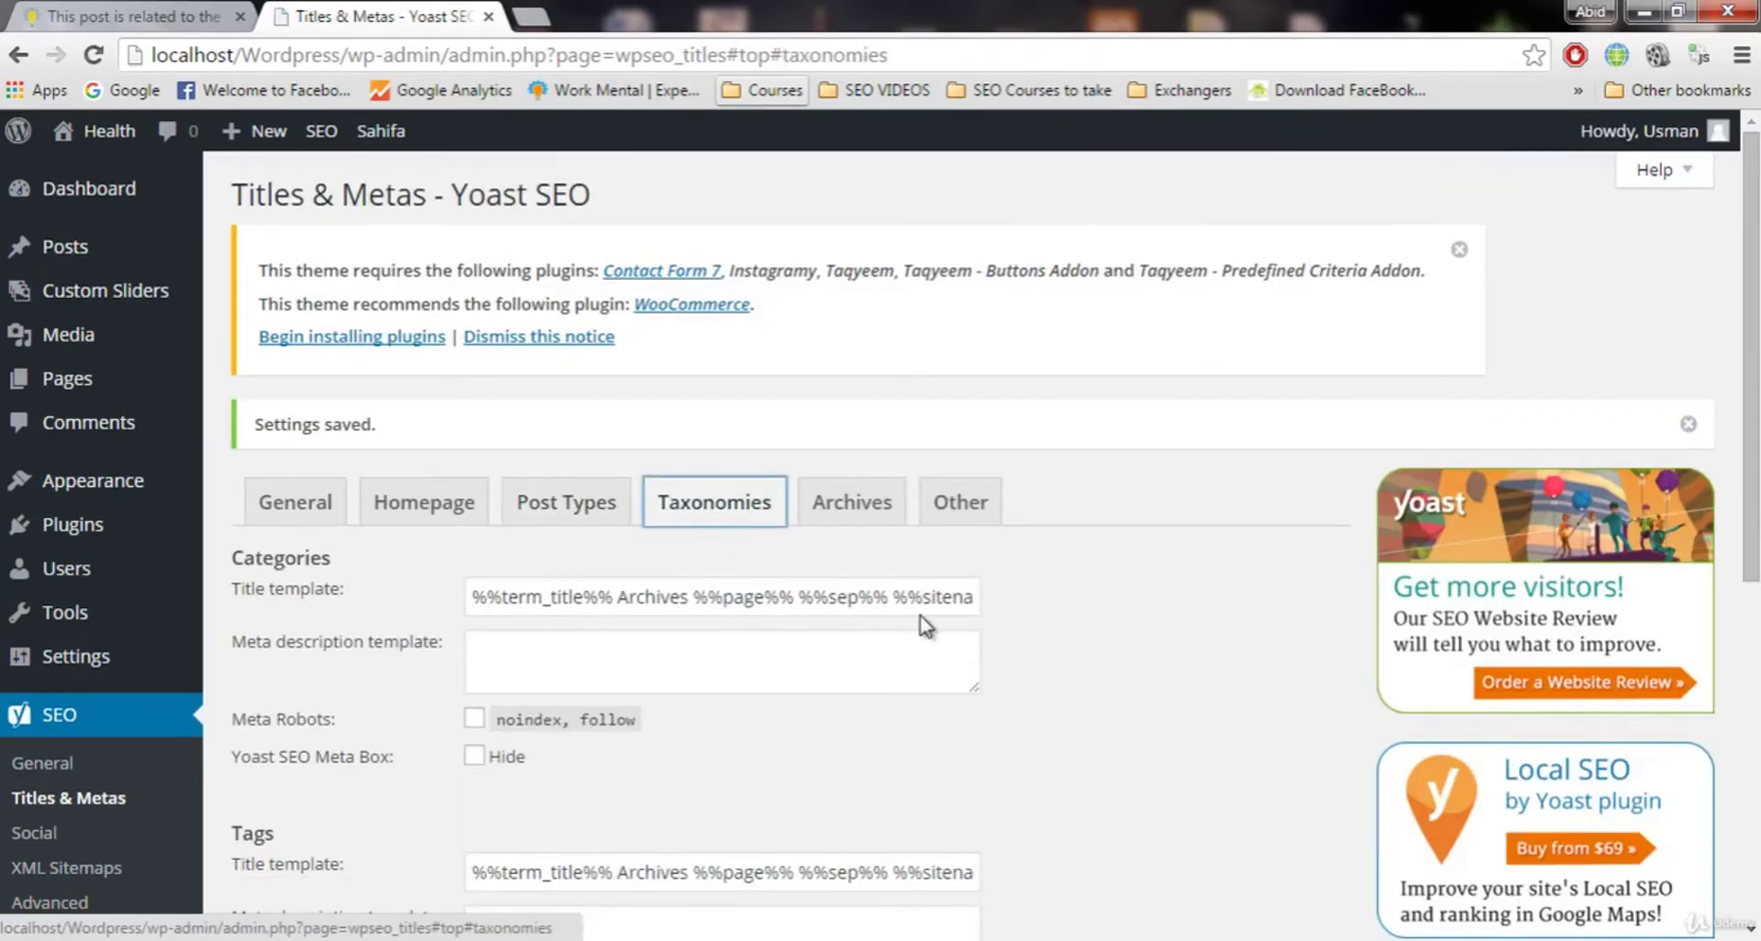
pyautogui.scroll(-1, 924, 628)
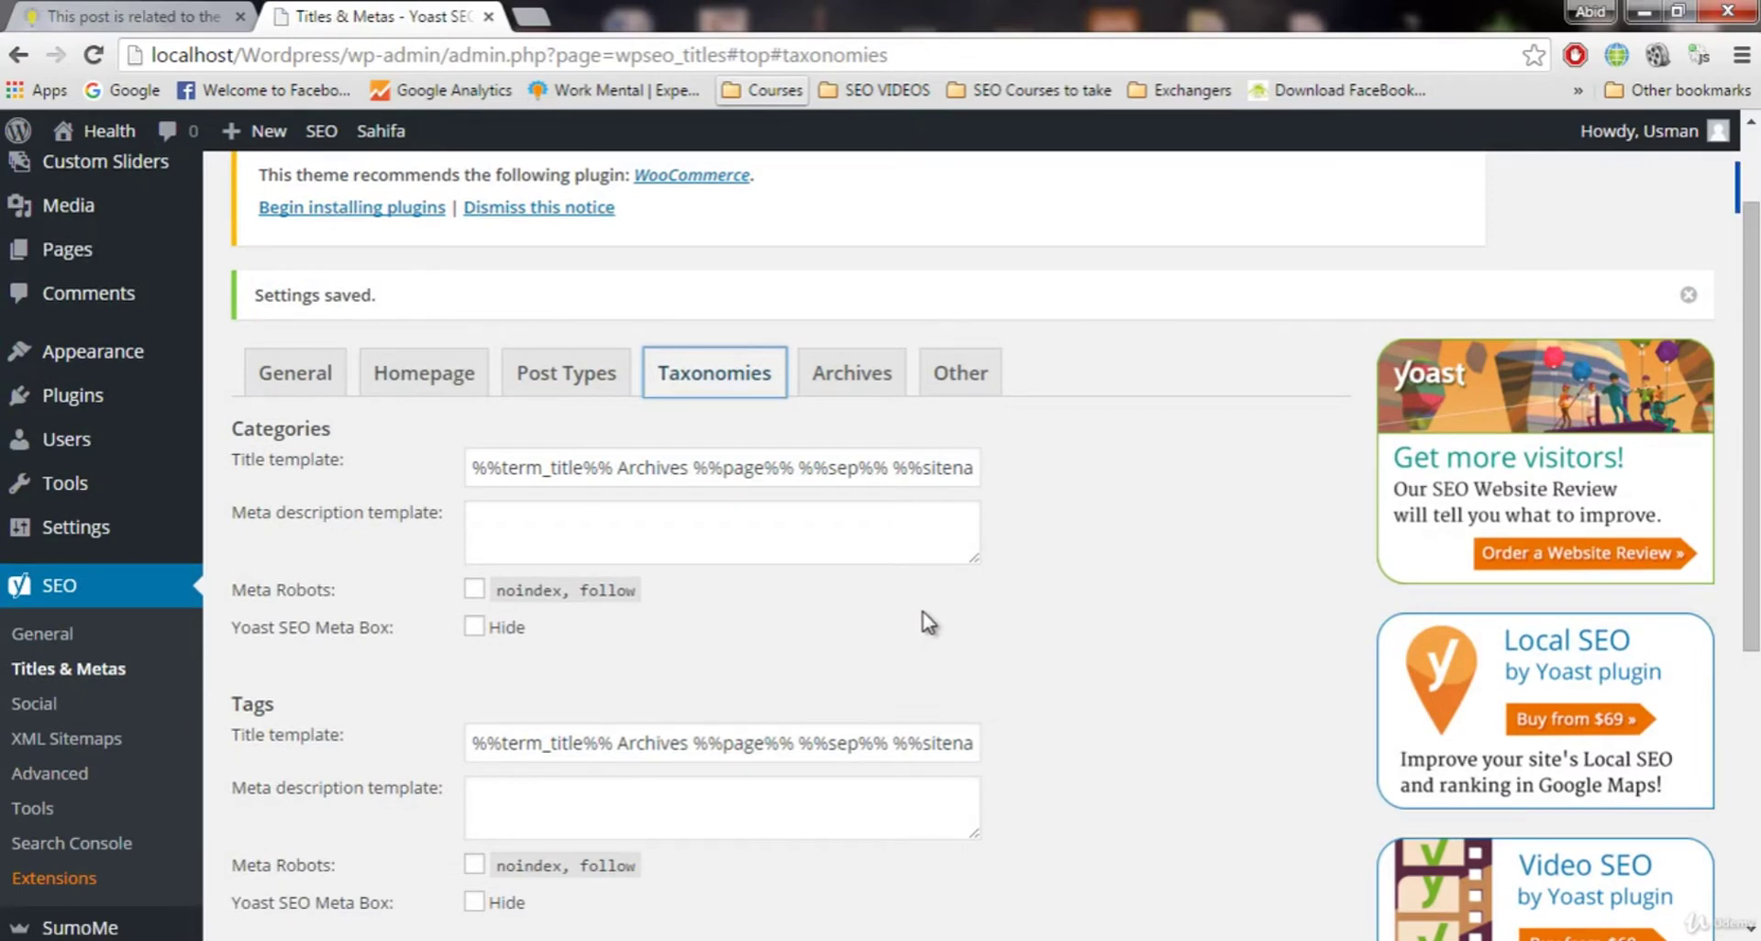
pyautogui.scroll(-1, 928, 622)
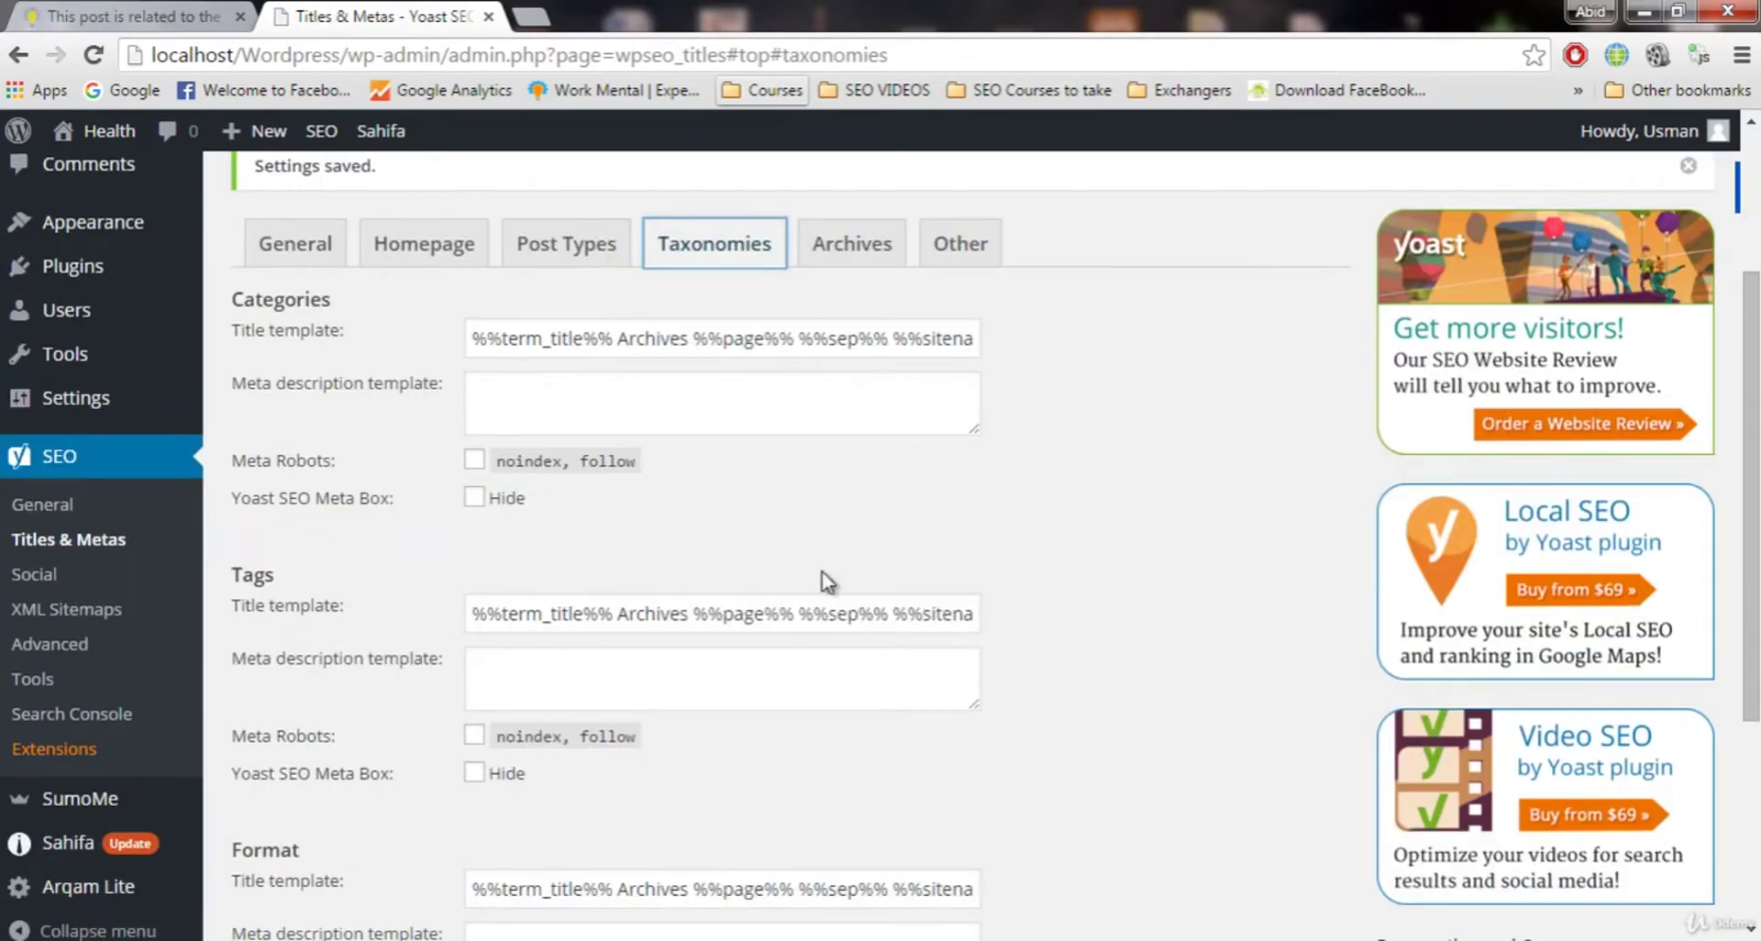
pyautogui.scroll(-1, 385, 578)
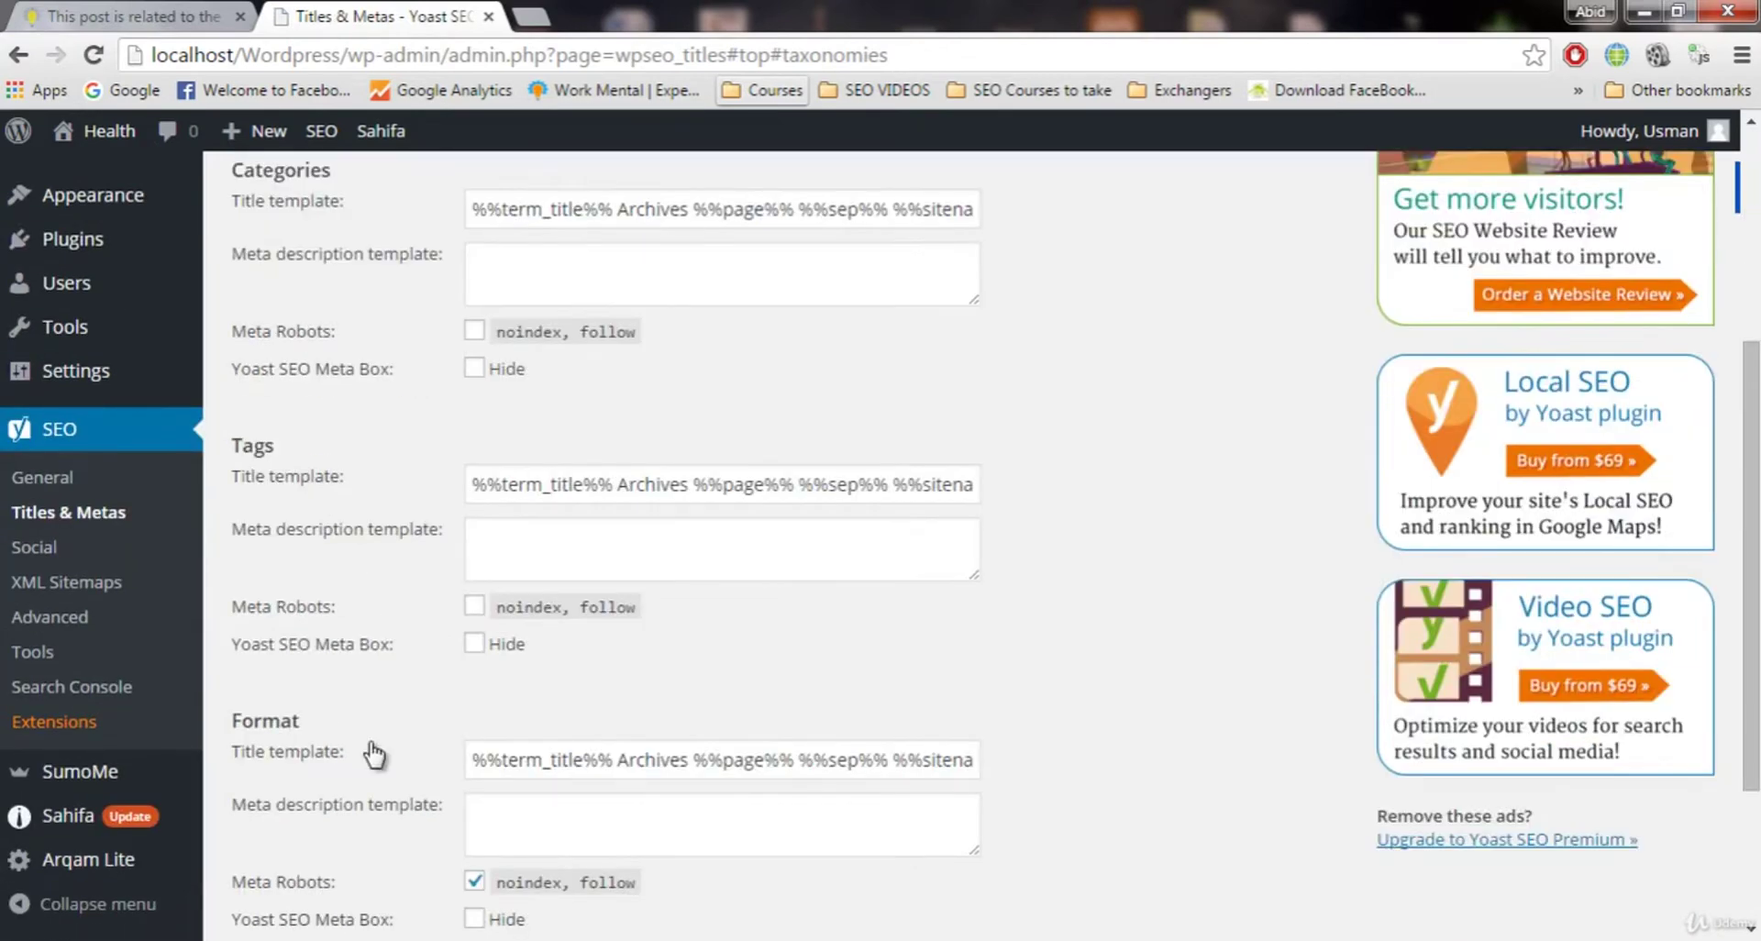
pyautogui.scroll(-2, 376, 748)
pyautogui.press('Return')
pyautogui.scroll(1, 861, 655)
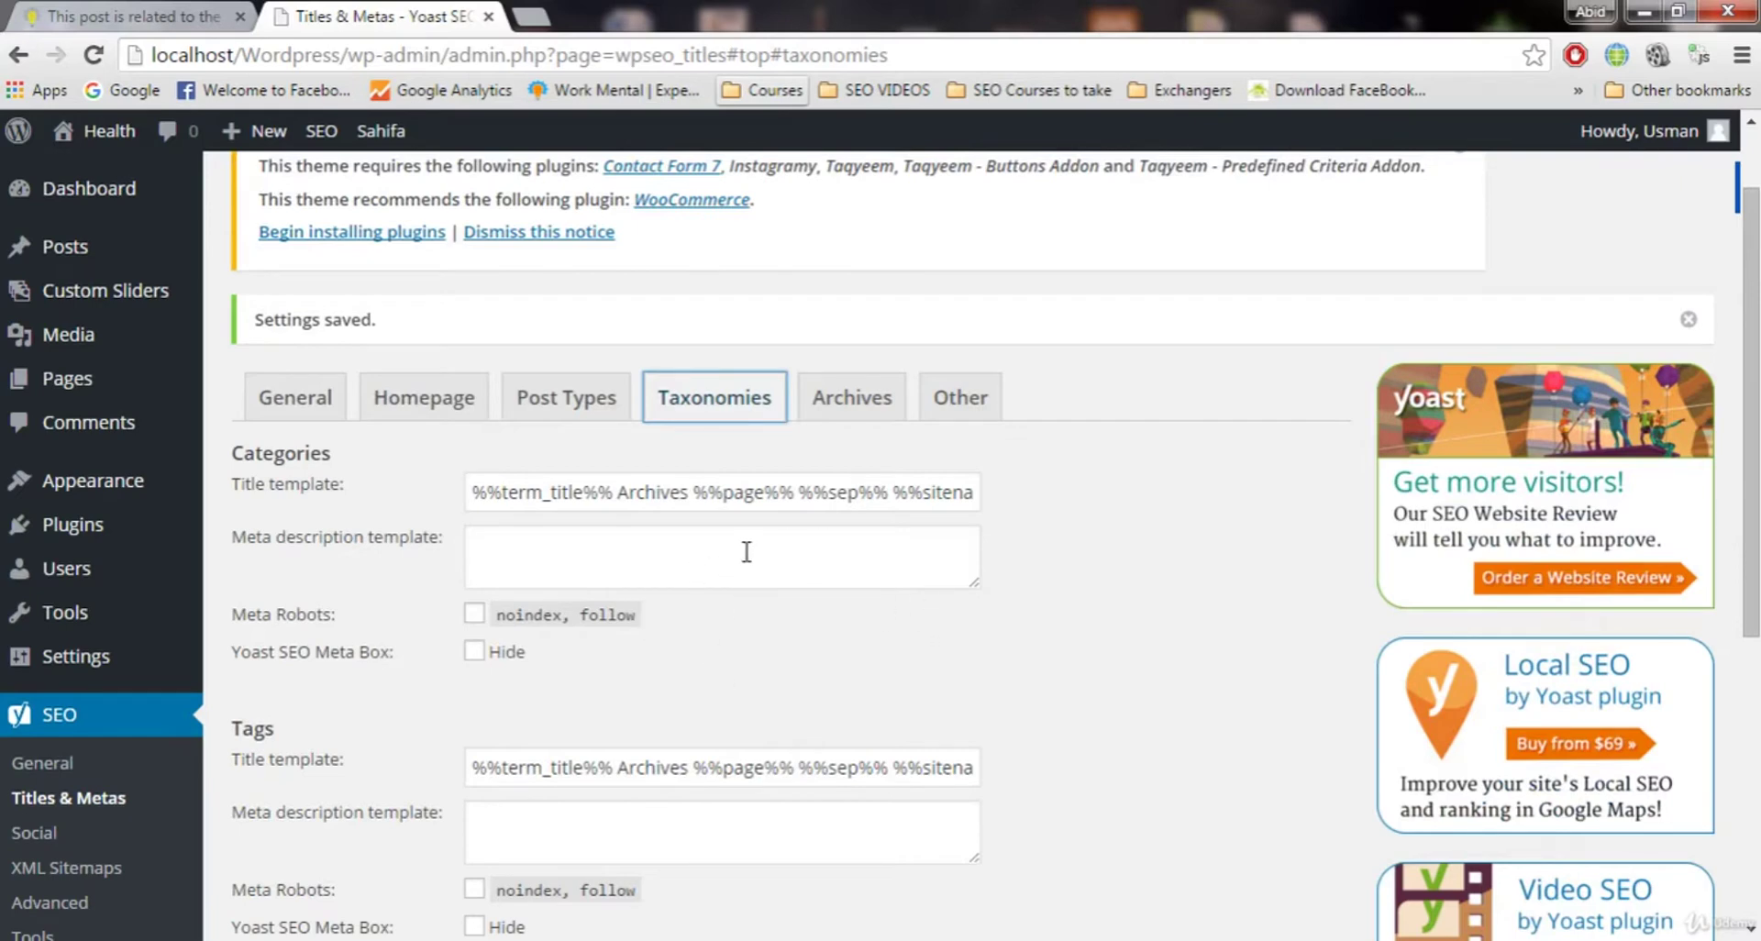
# Enable noindex, follow for the Categories and Tags taxonomies and save the changes.
pyautogui.click(597, 616)
pyautogui.scroll(-1, 844, 635)
pyautogui.scroll(-1, 839, 649)
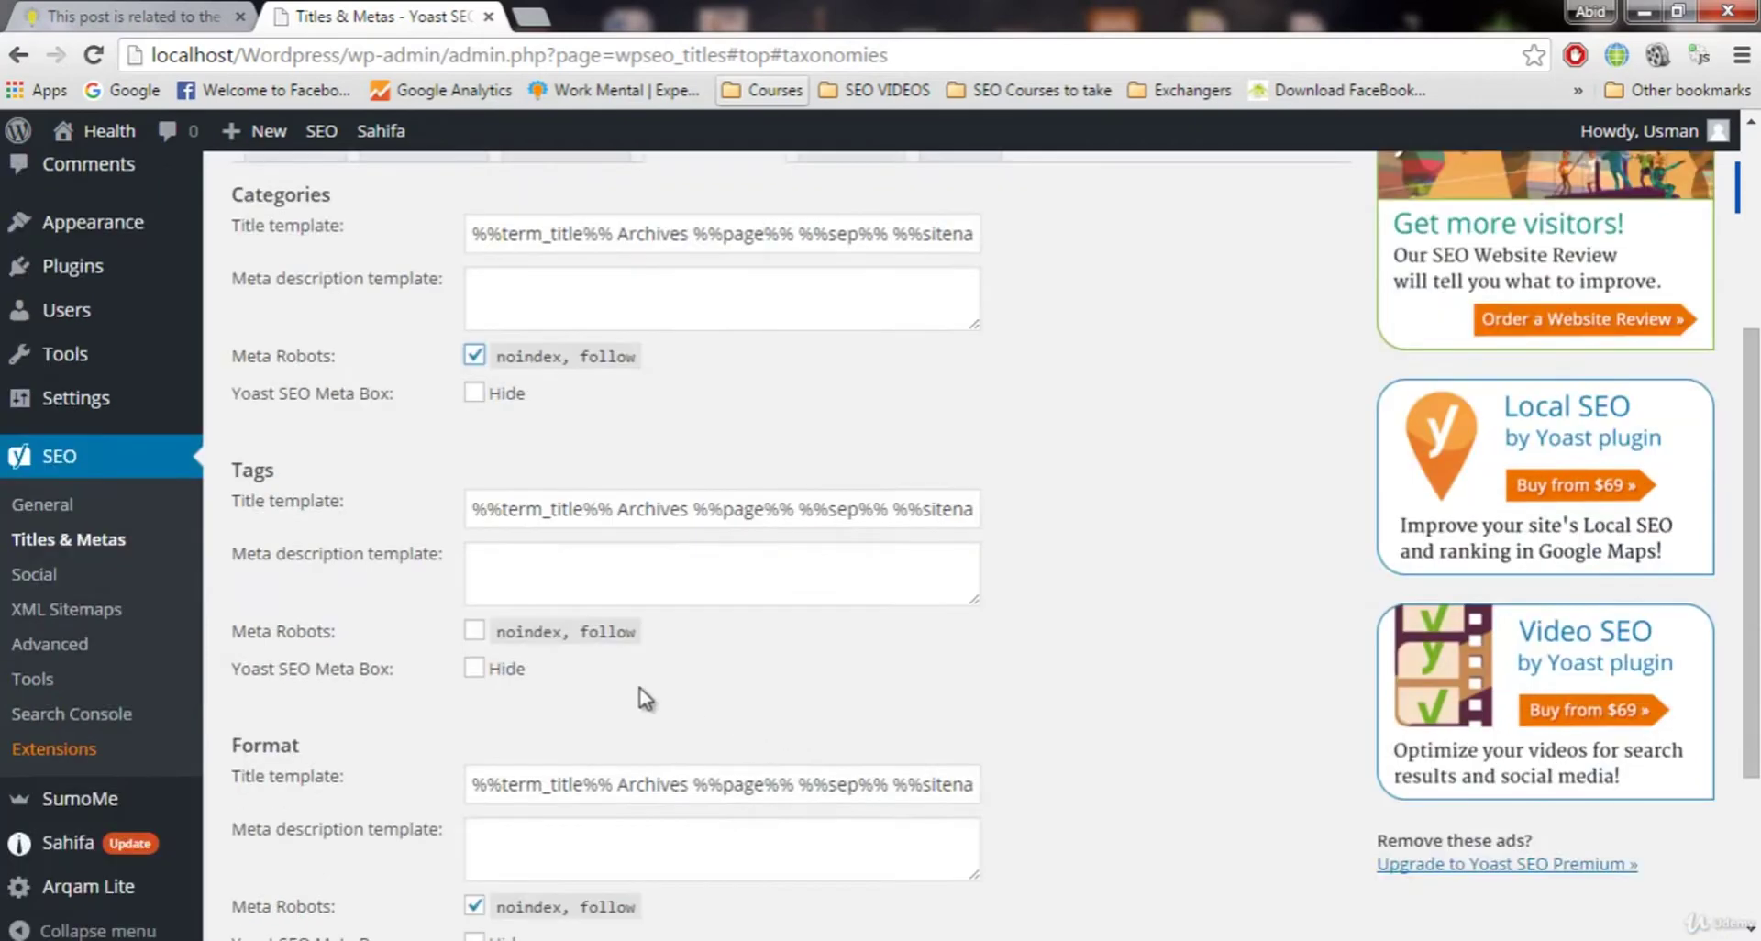
pyautogui.scroll(-2, 869, 685)
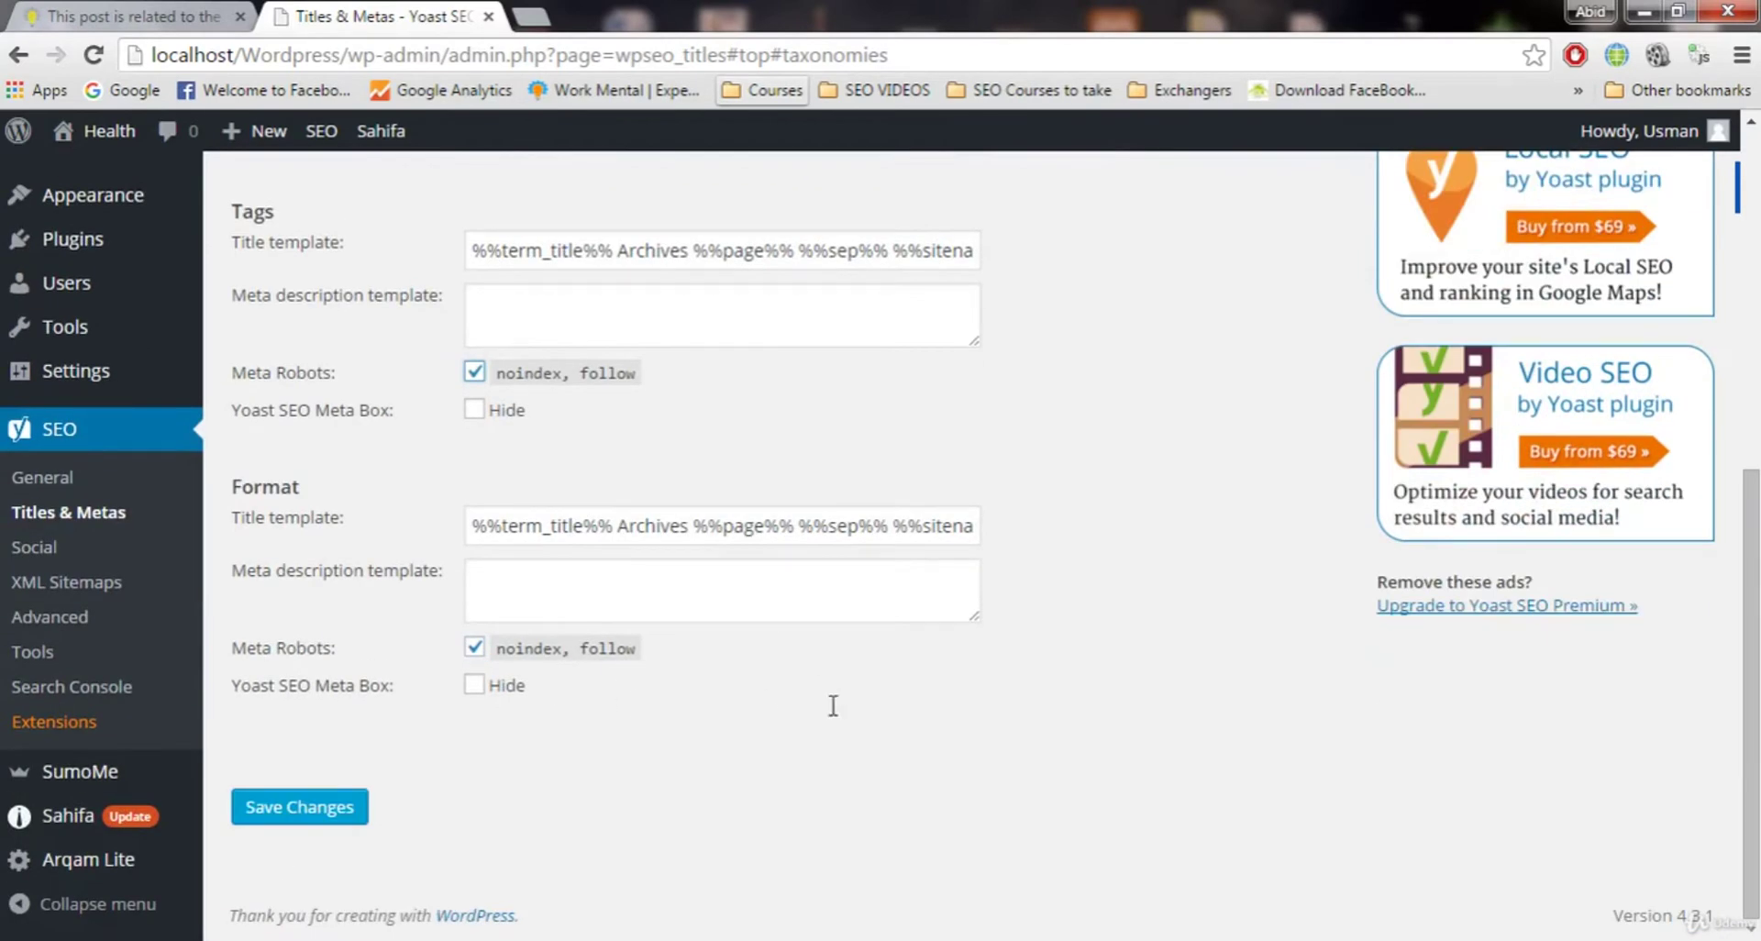
pyautogui.click(299, 807)
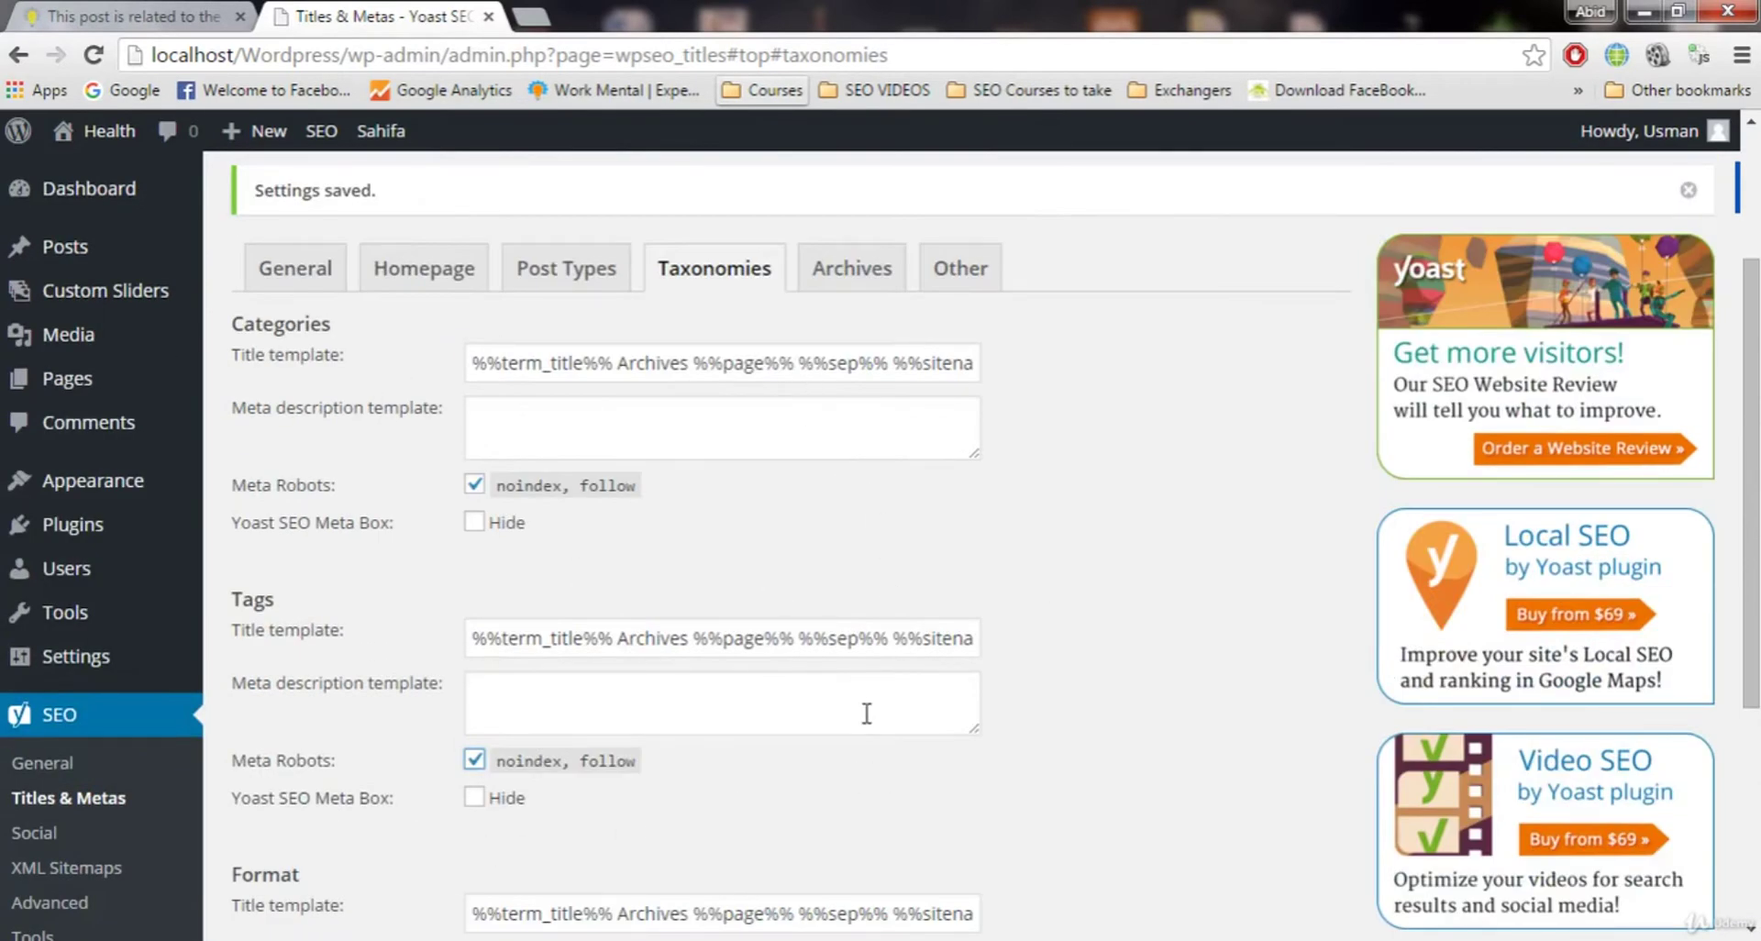
pyautogui.scroll(-5, 867, 713)
pyautogui.click(300, 808)
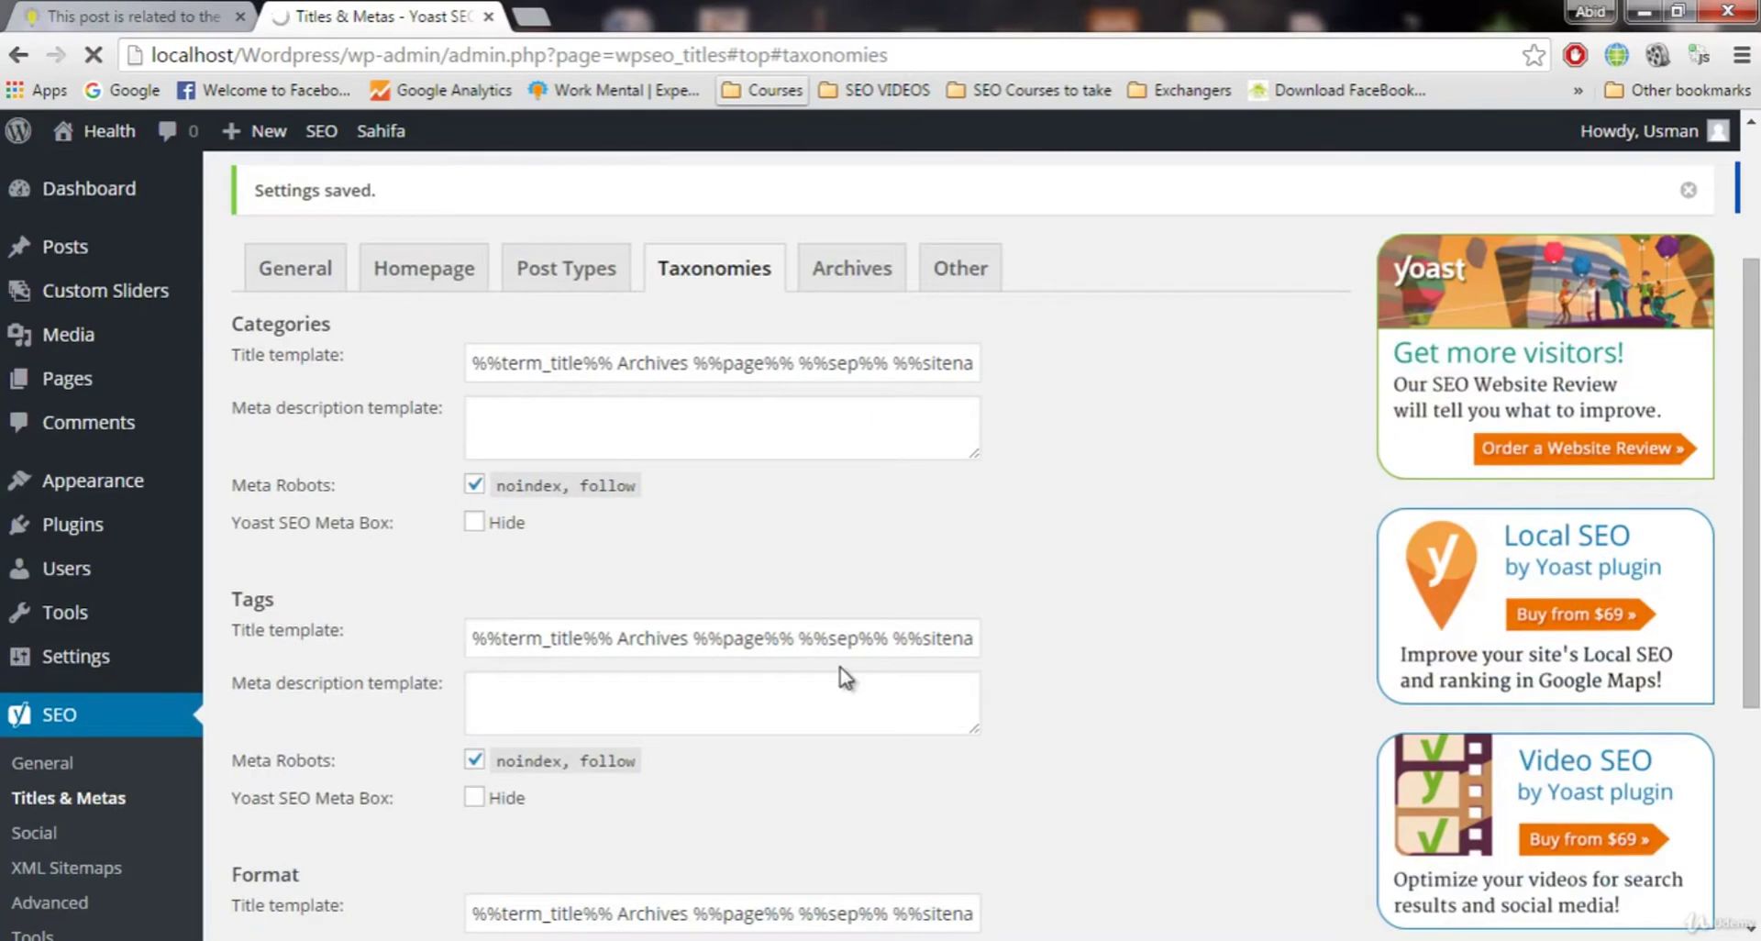
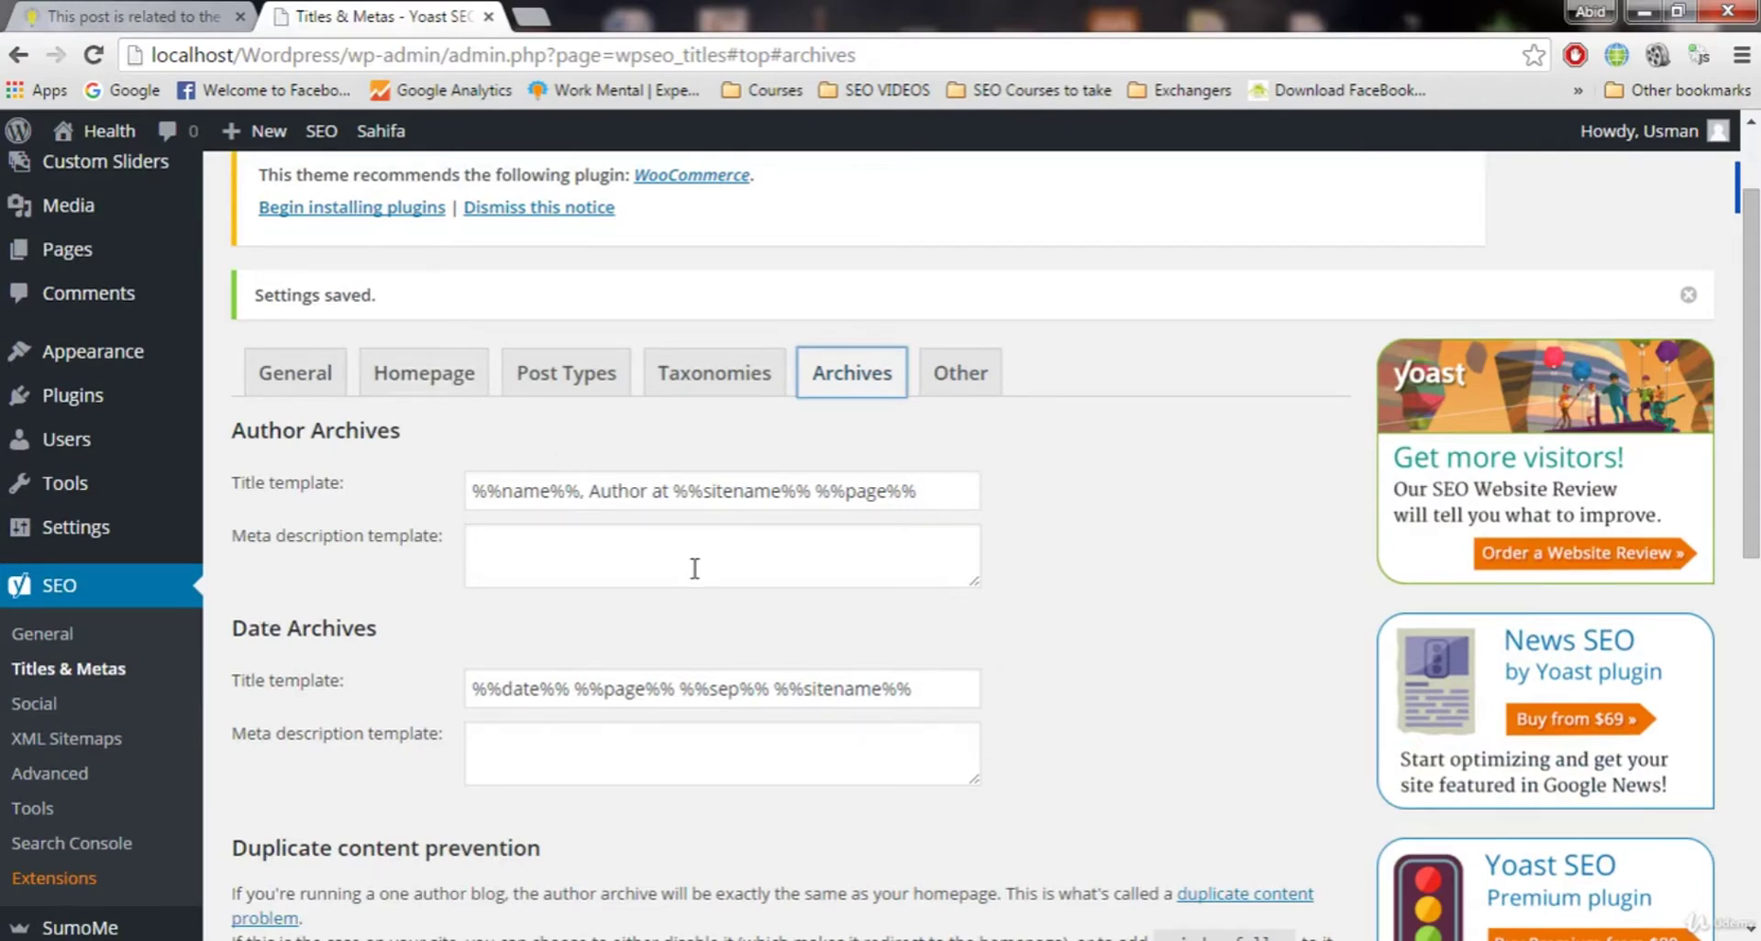
# Look at the site's Technology and Health category pages, open its home page, and return to the Yoast SEO settings.
pyautogui.click(169, 6)
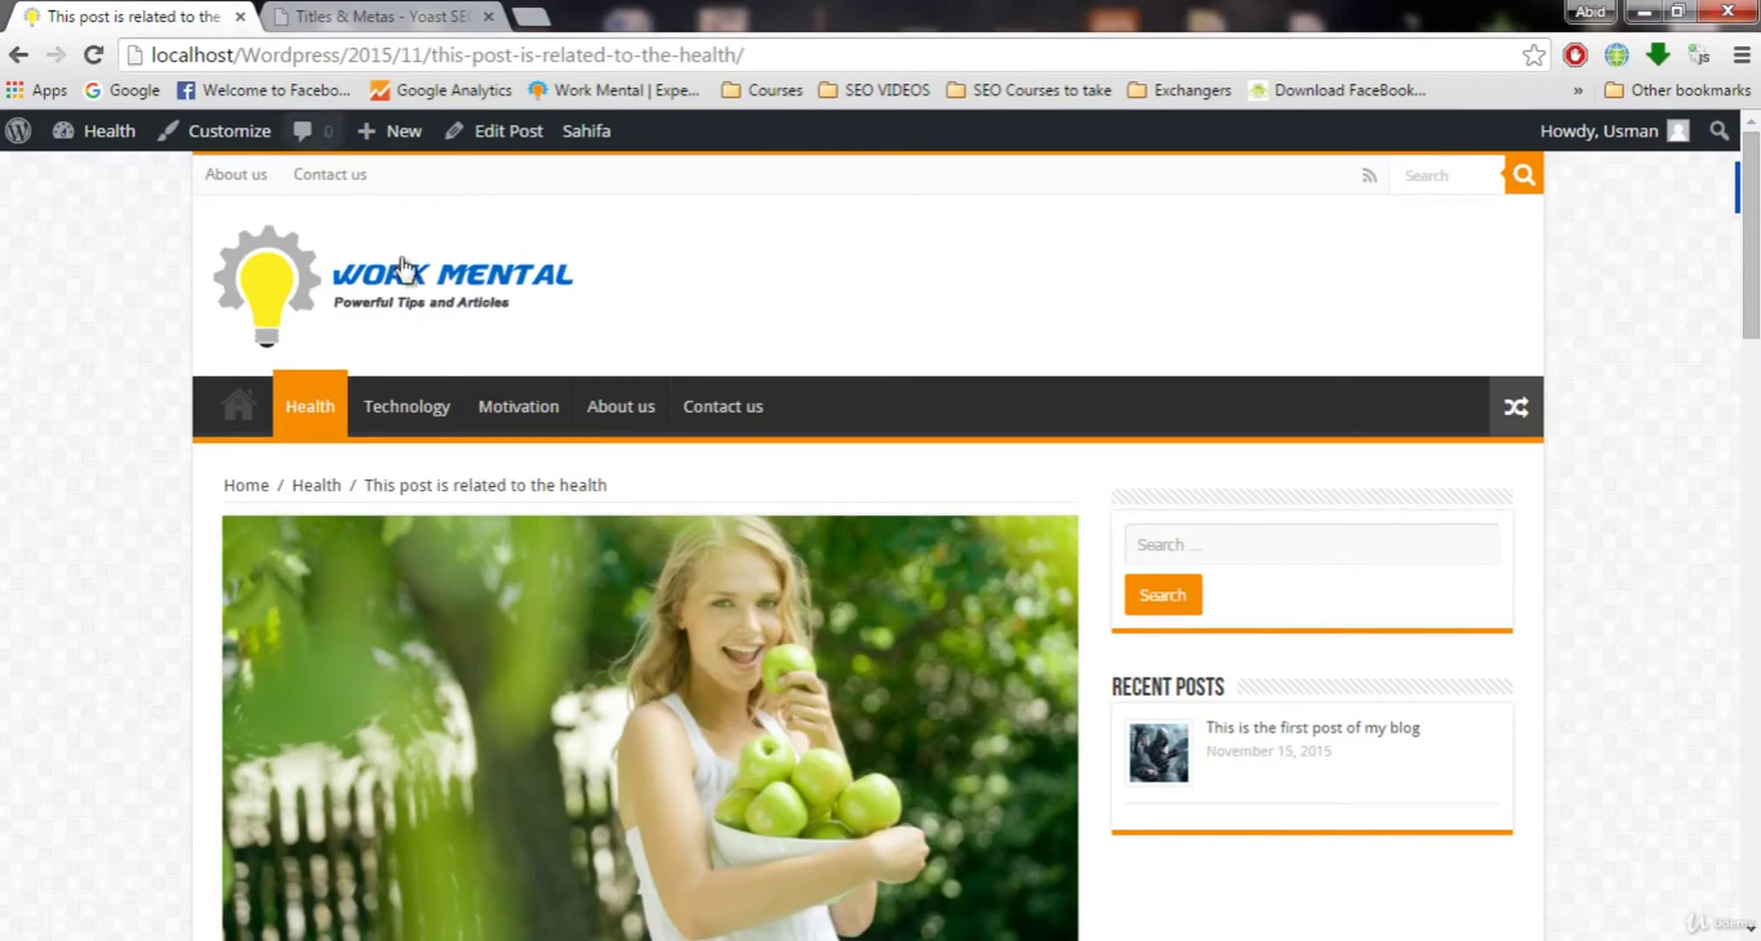
pyautogui.click(410, 419)
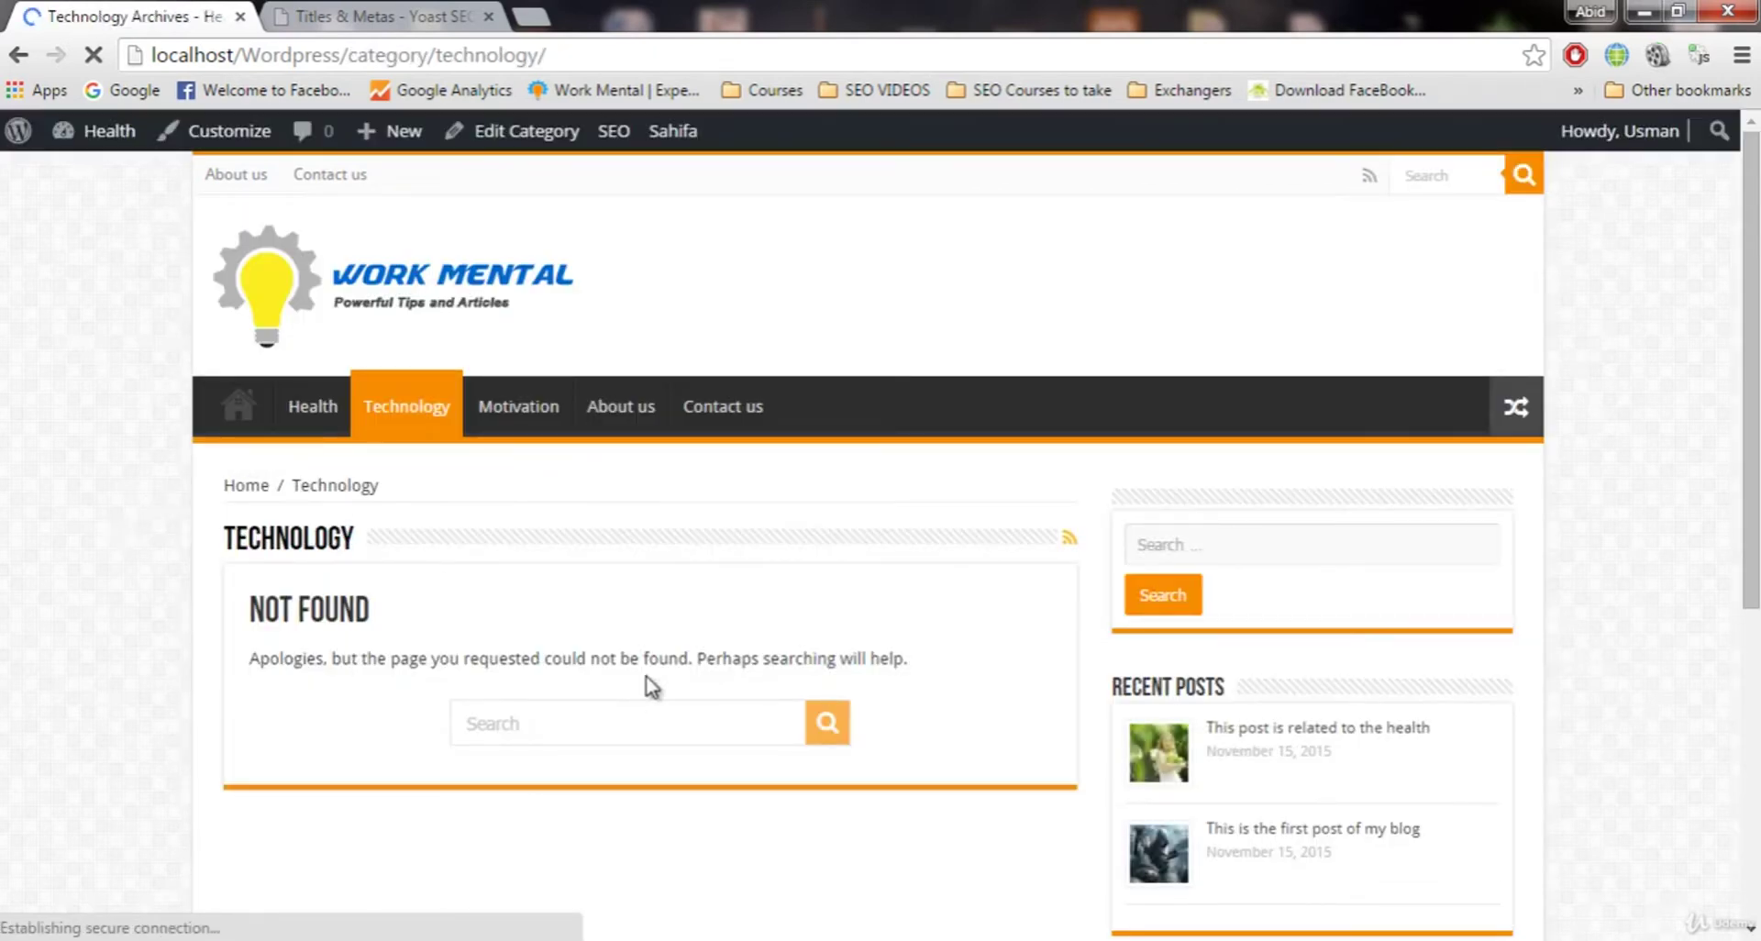
pyautogui.click(314, 409)
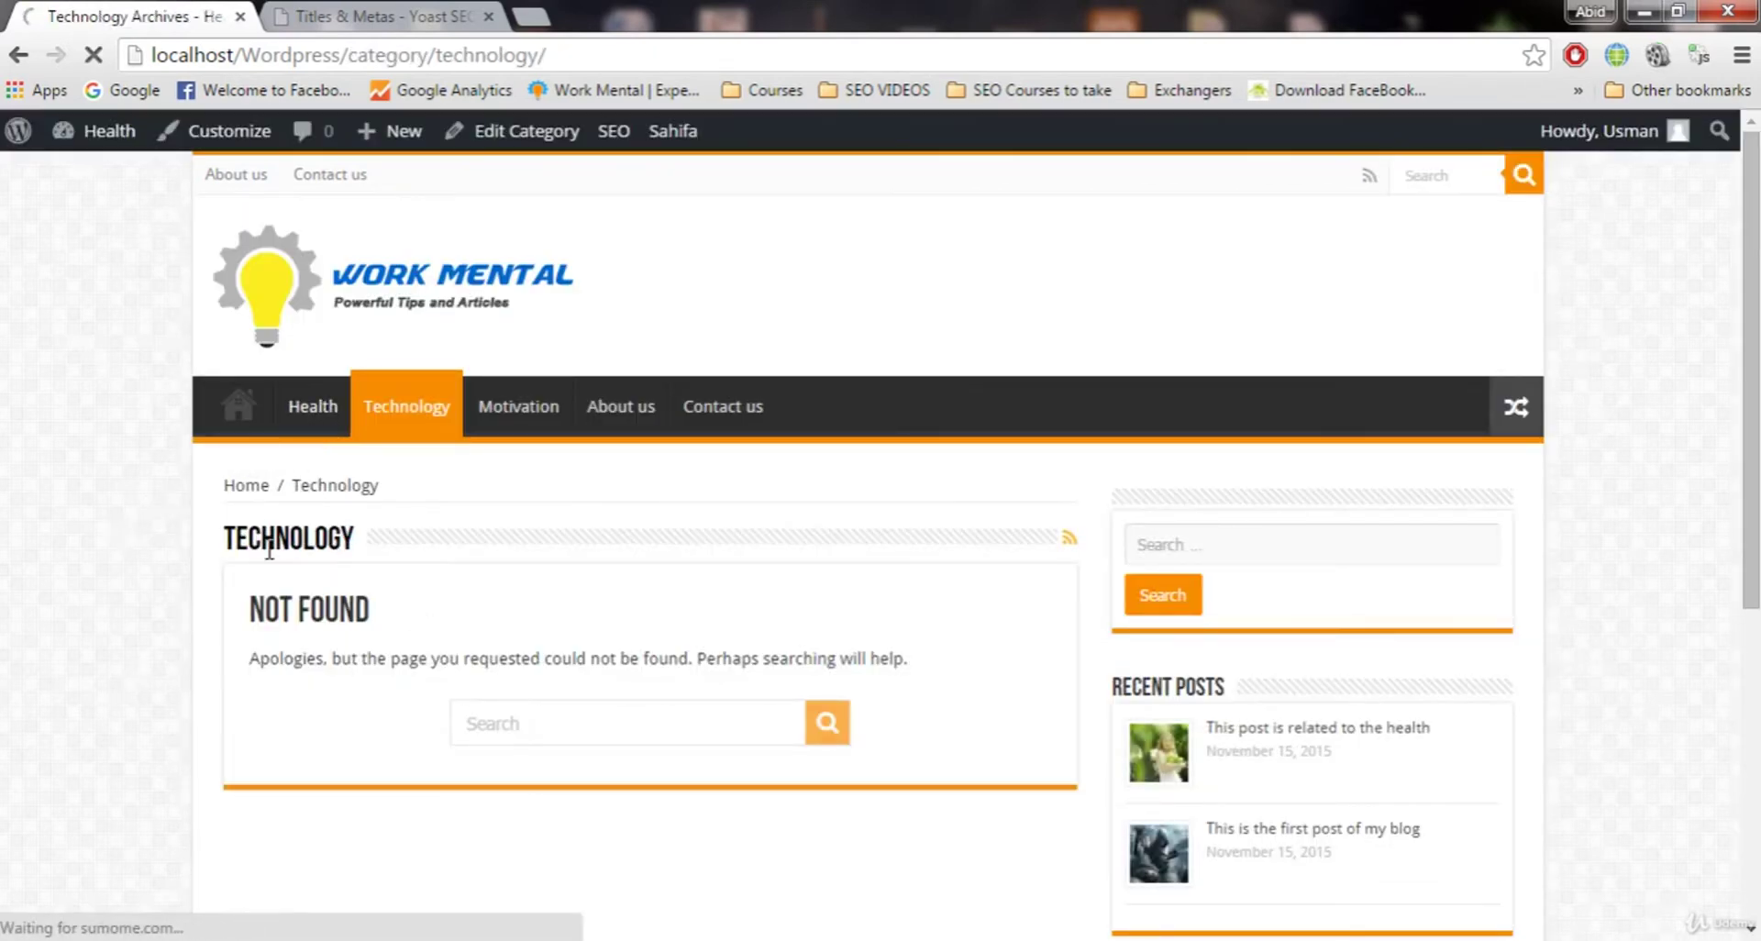
pyautogui.scroll(-4, 183, 603)
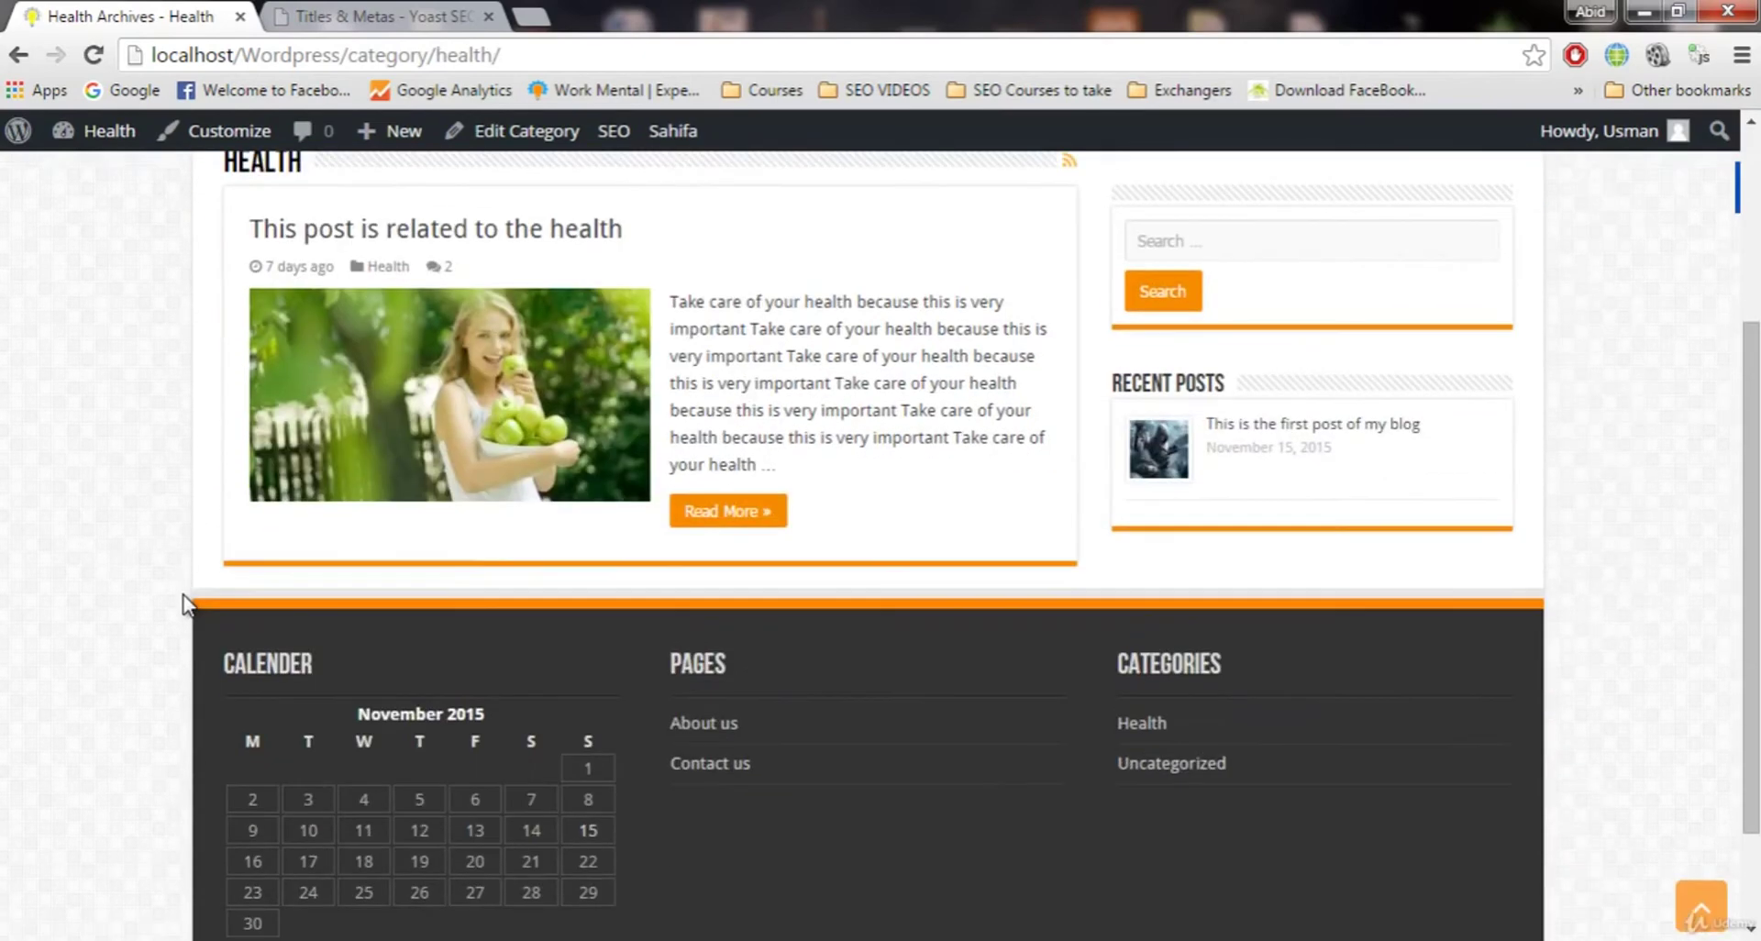
pyautogui.scroll(4, 183, 603)
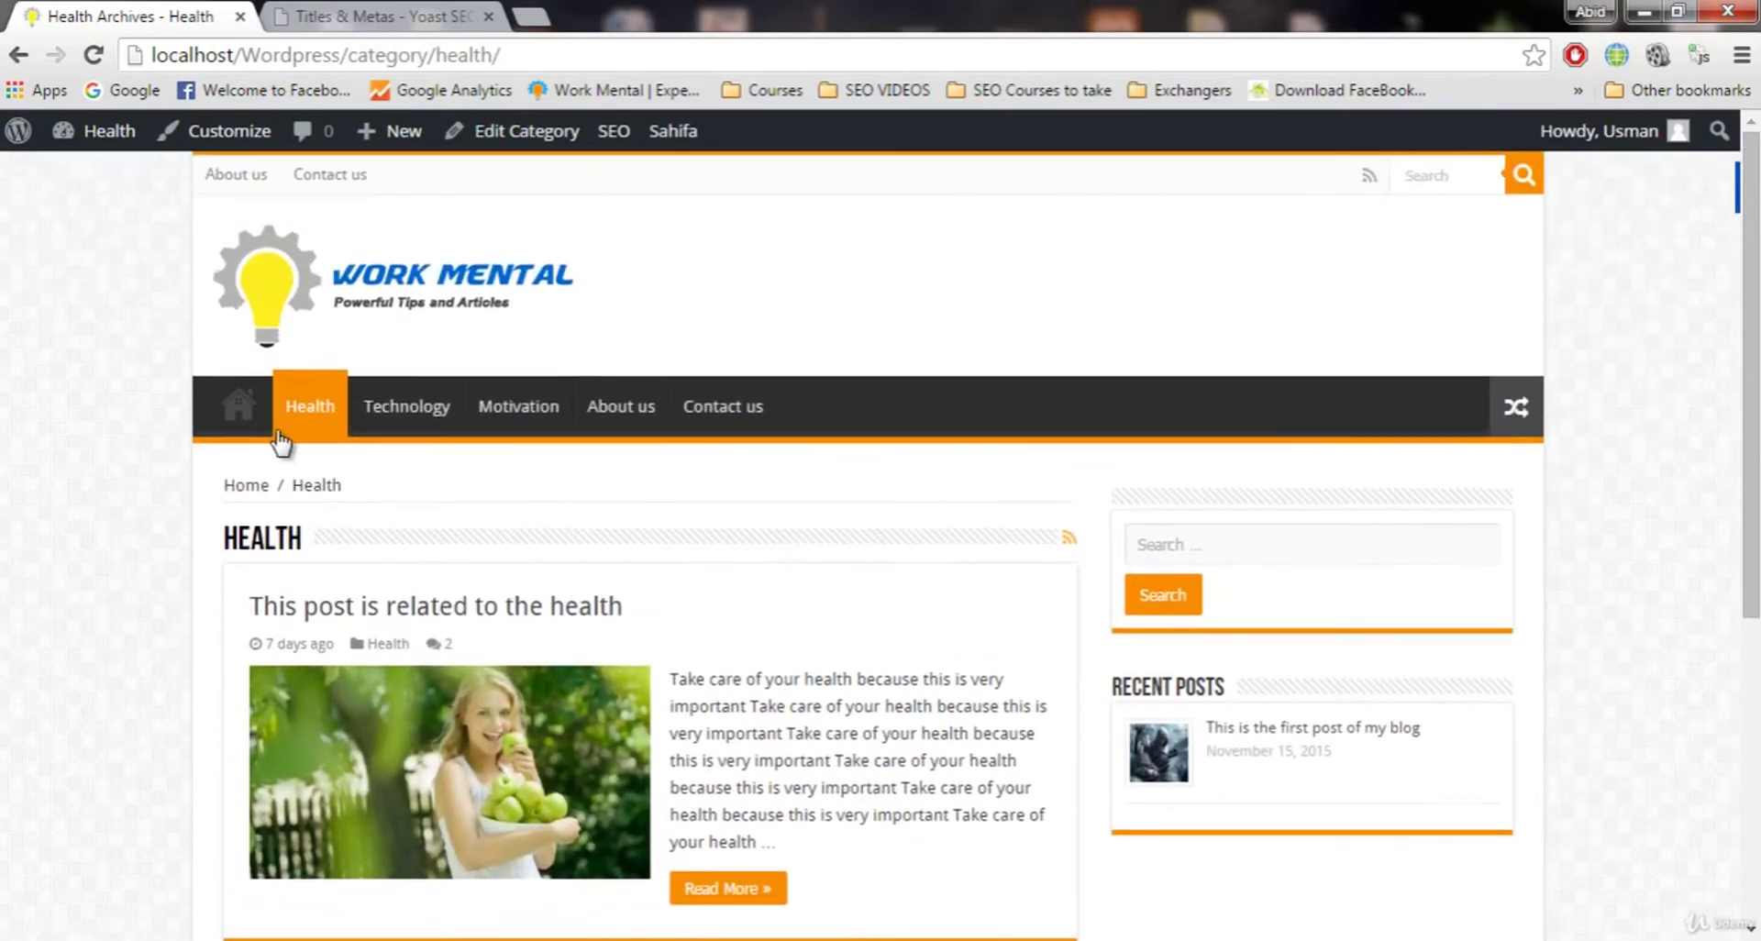
pyautogui.click(246, 420)
pyautogui.click(390, 15)
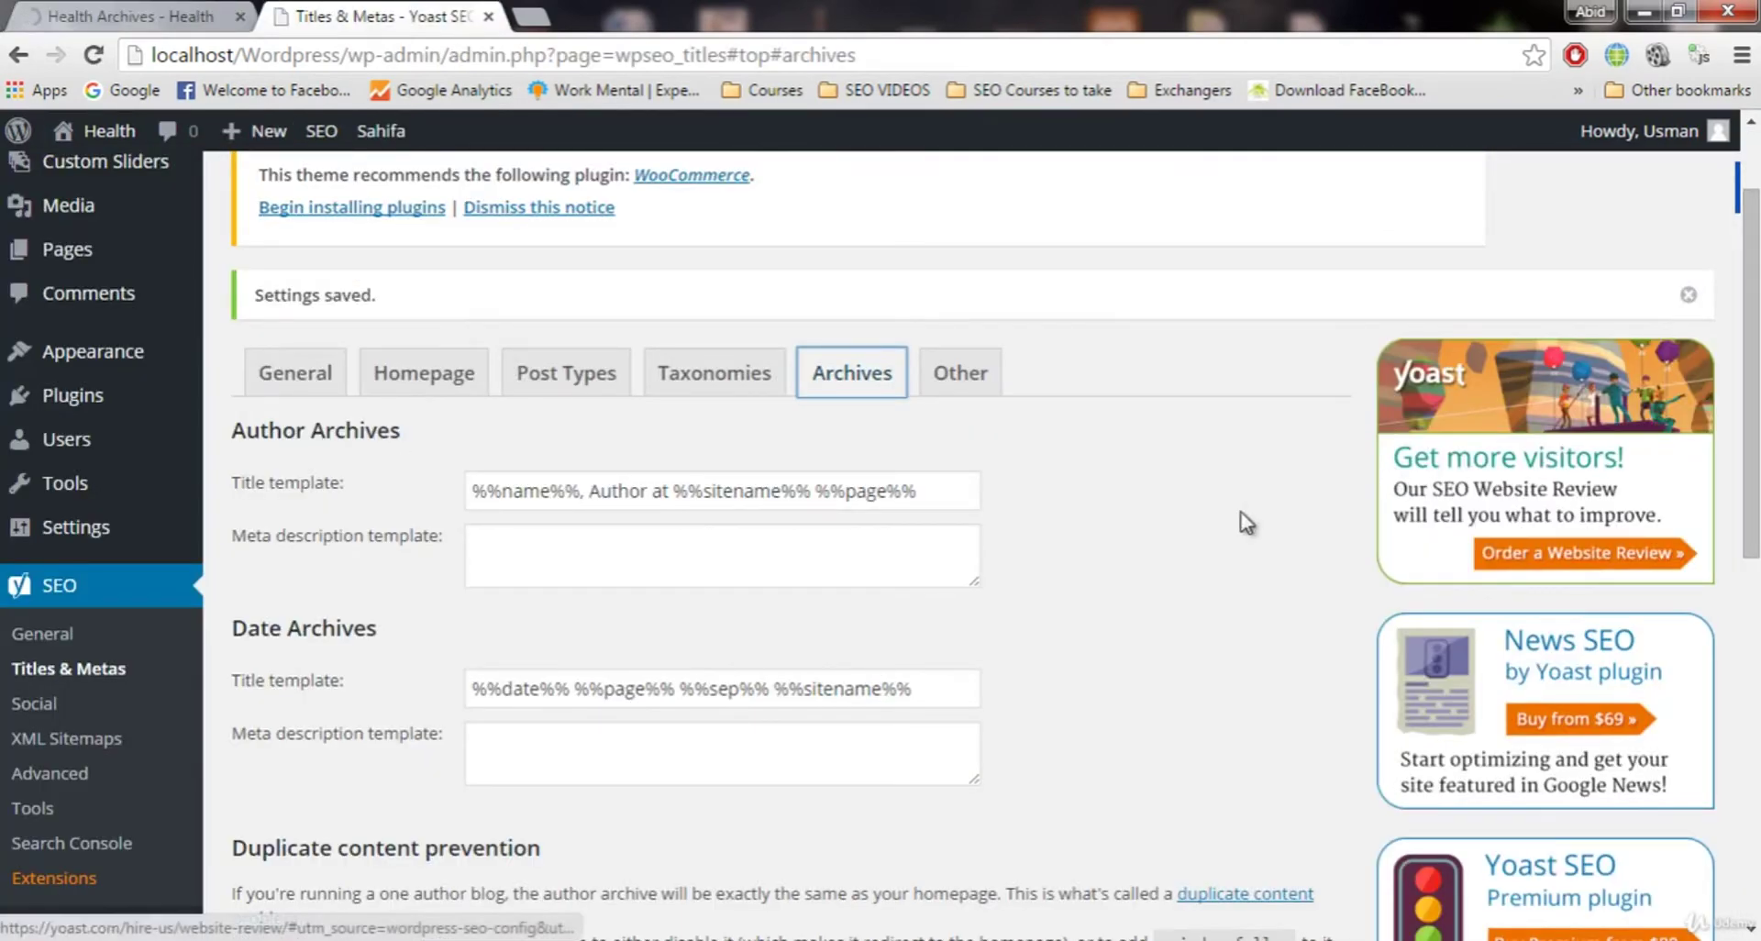
# Disable the date-based archives and the author archives under duplicate content prevention.
pyautogui.scroll(-3, 871, 545)
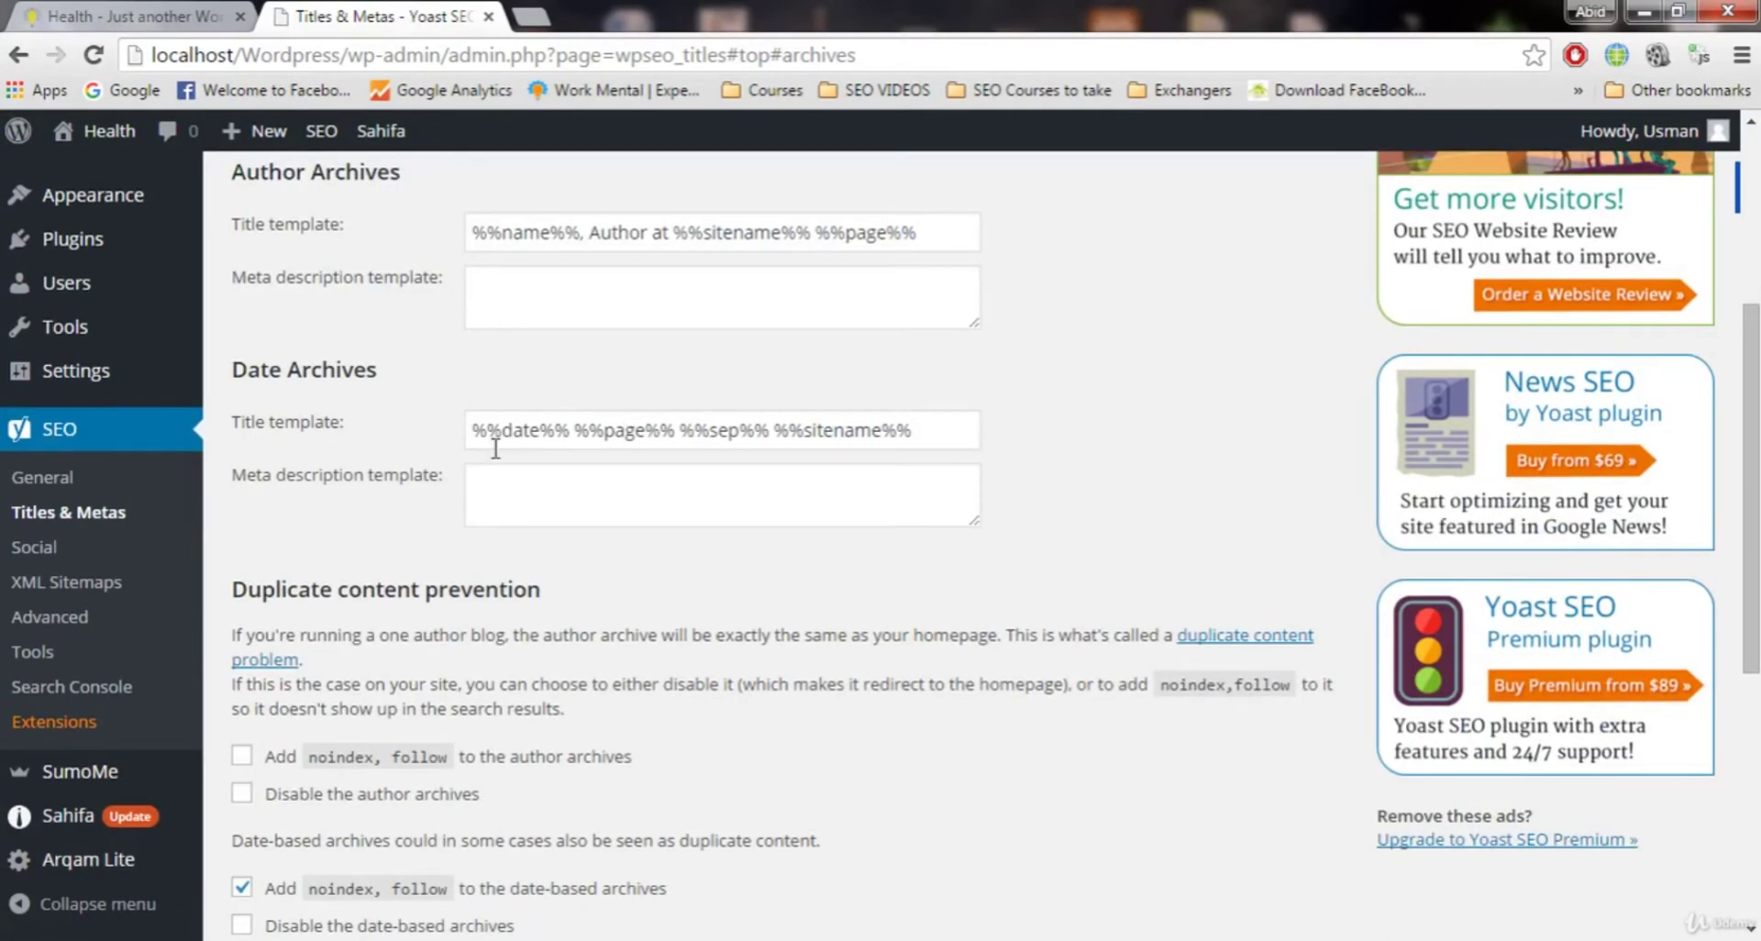
pyautogui.scroll(2, 591, 672)
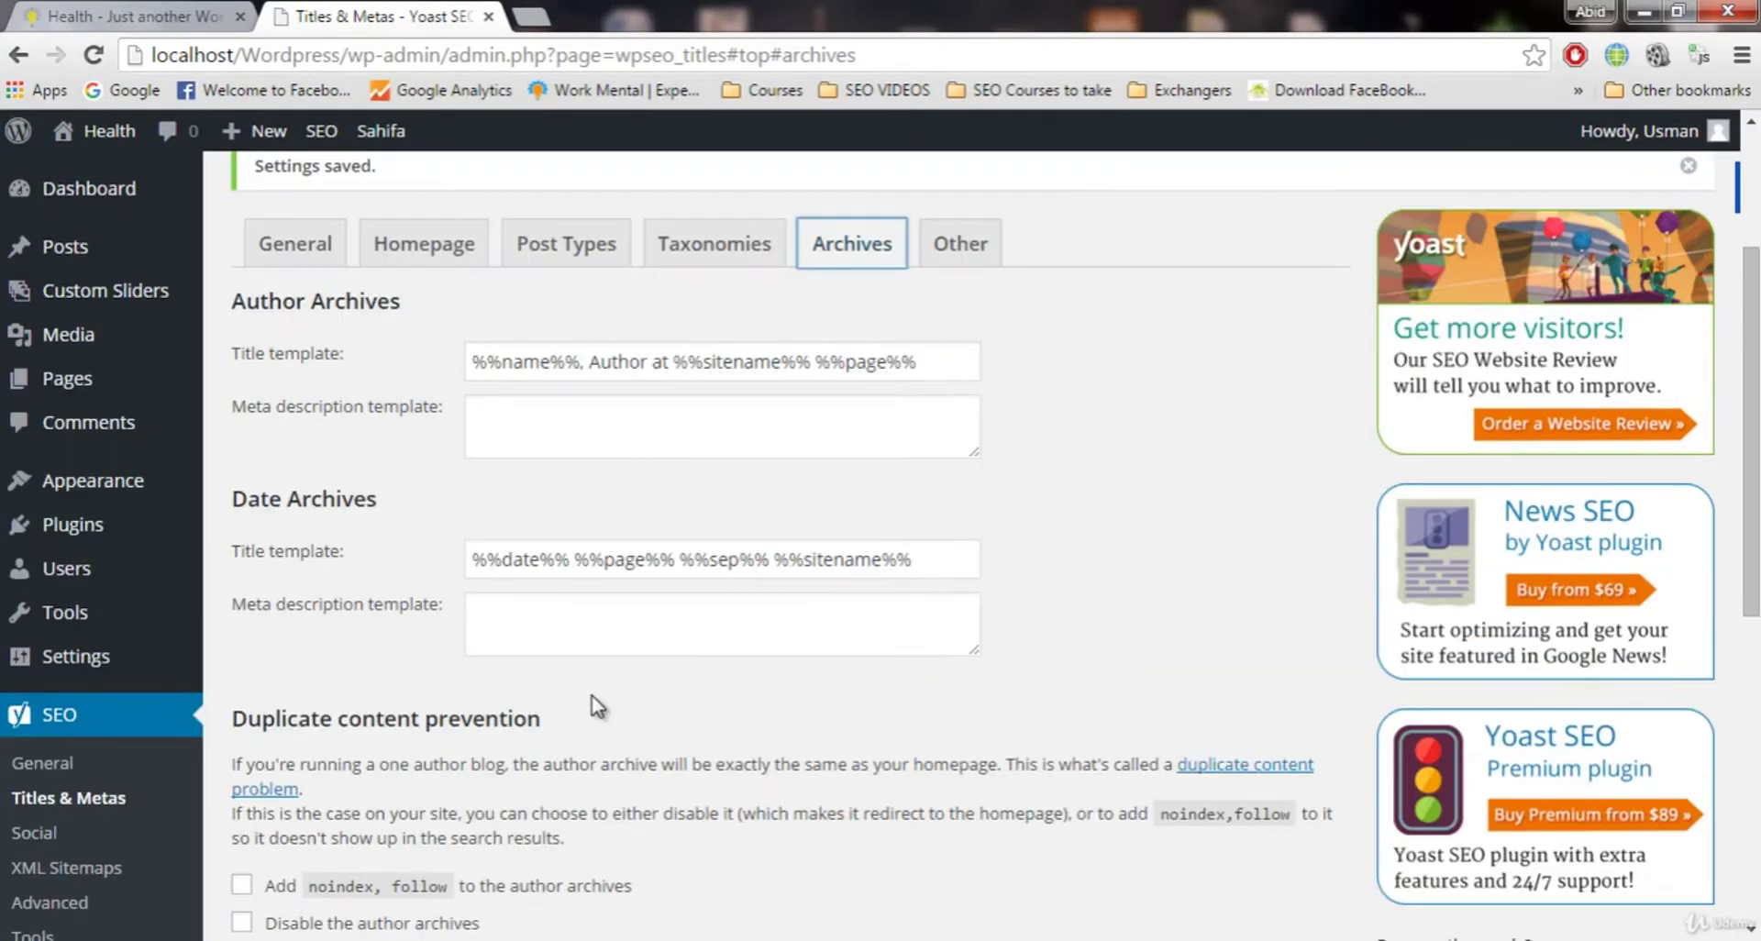
pyautogui.scroll(-5, 551, 697)
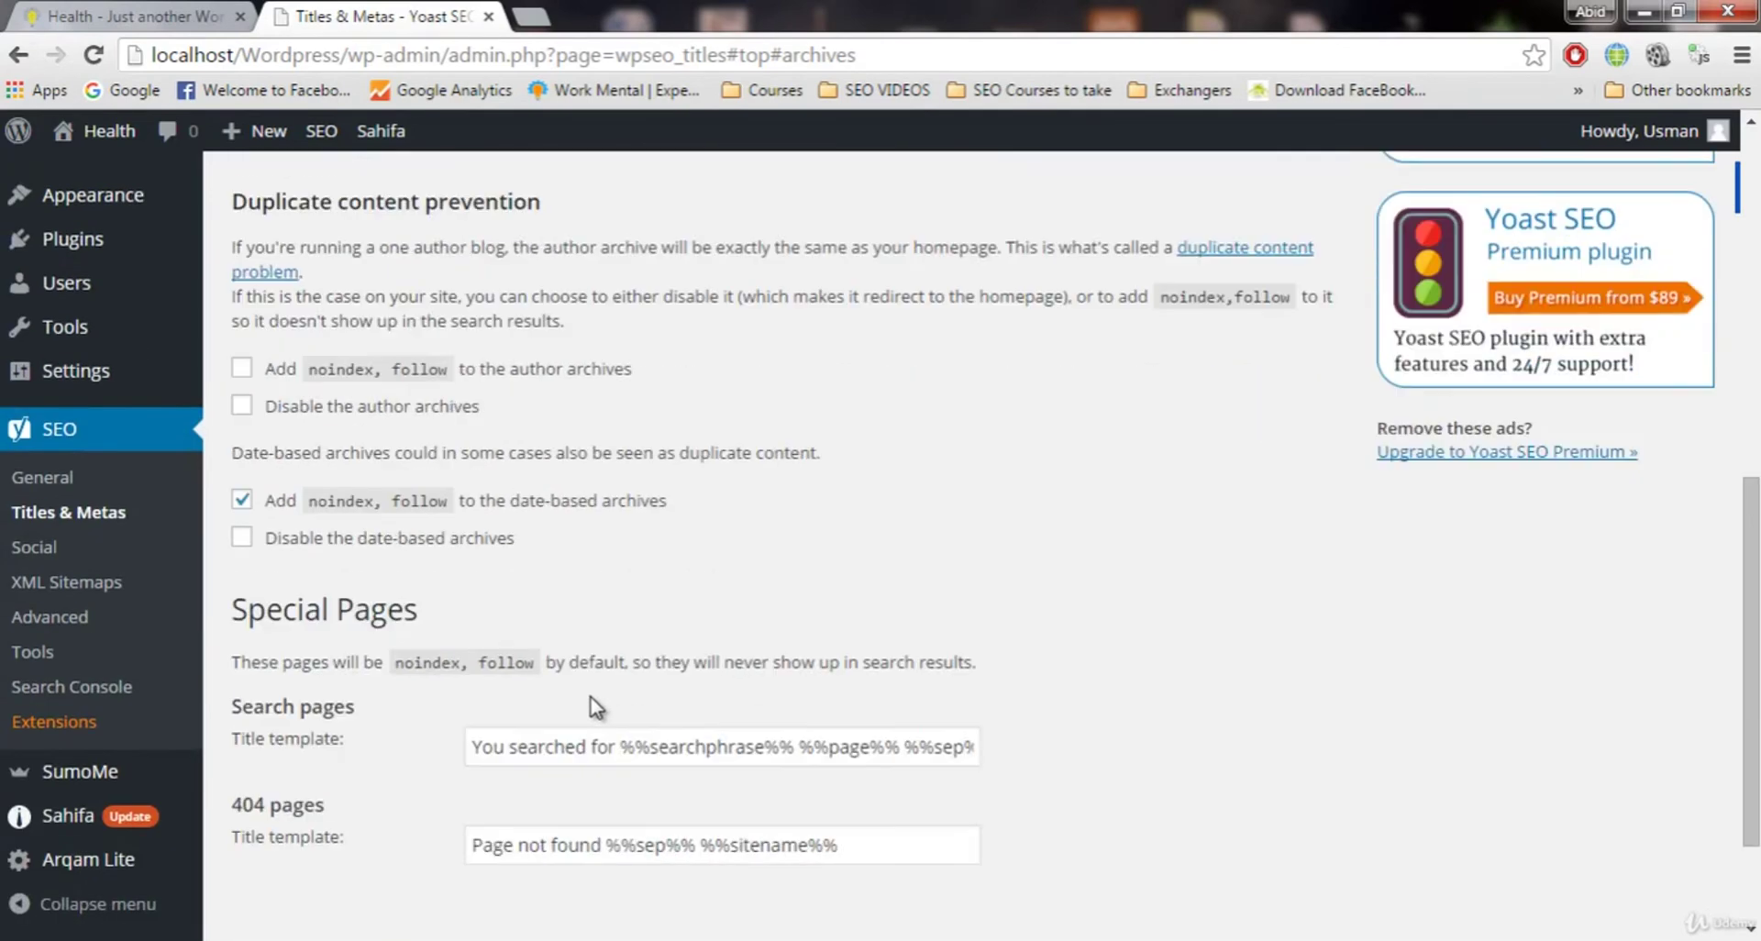
pyautogui.click(242, 537)
pyautogui.click(242, 409)
pyautogui.scroll(-3, 897, 509)
pyautogui.scroll(4, 898, 509)
pyautogui.scroll(-3, 795, 521)
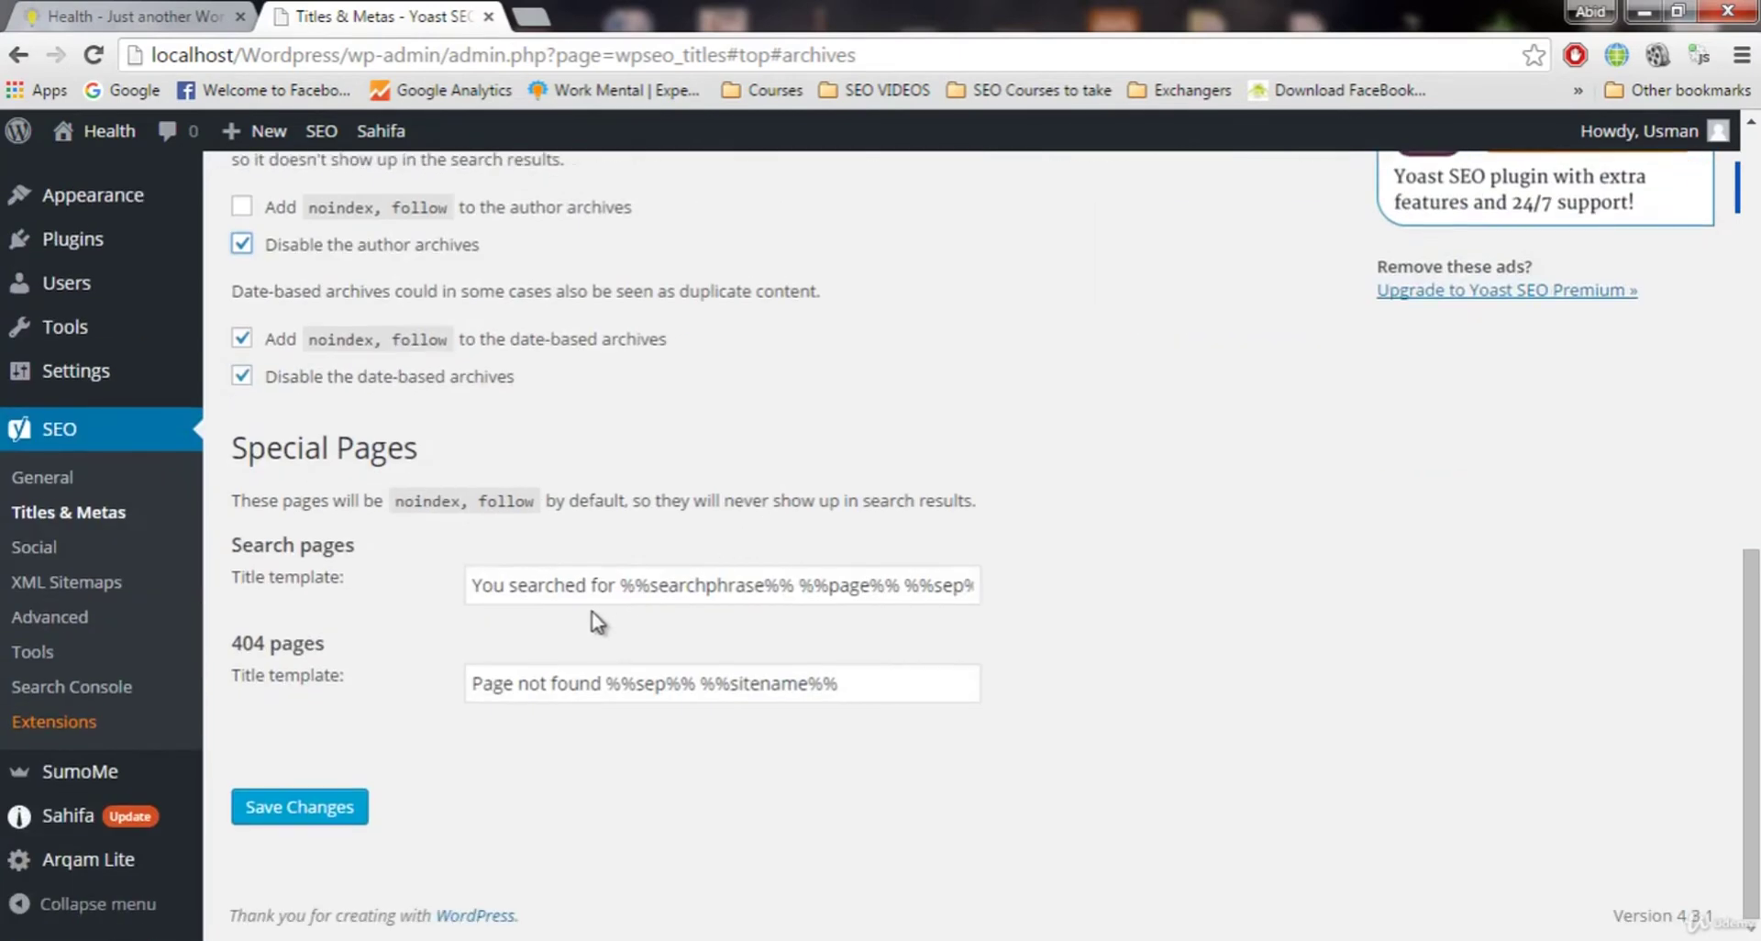
# Add noindex, follow to the author archives and save the archive settings.
pyautogui.scroll(3, 404, 563)
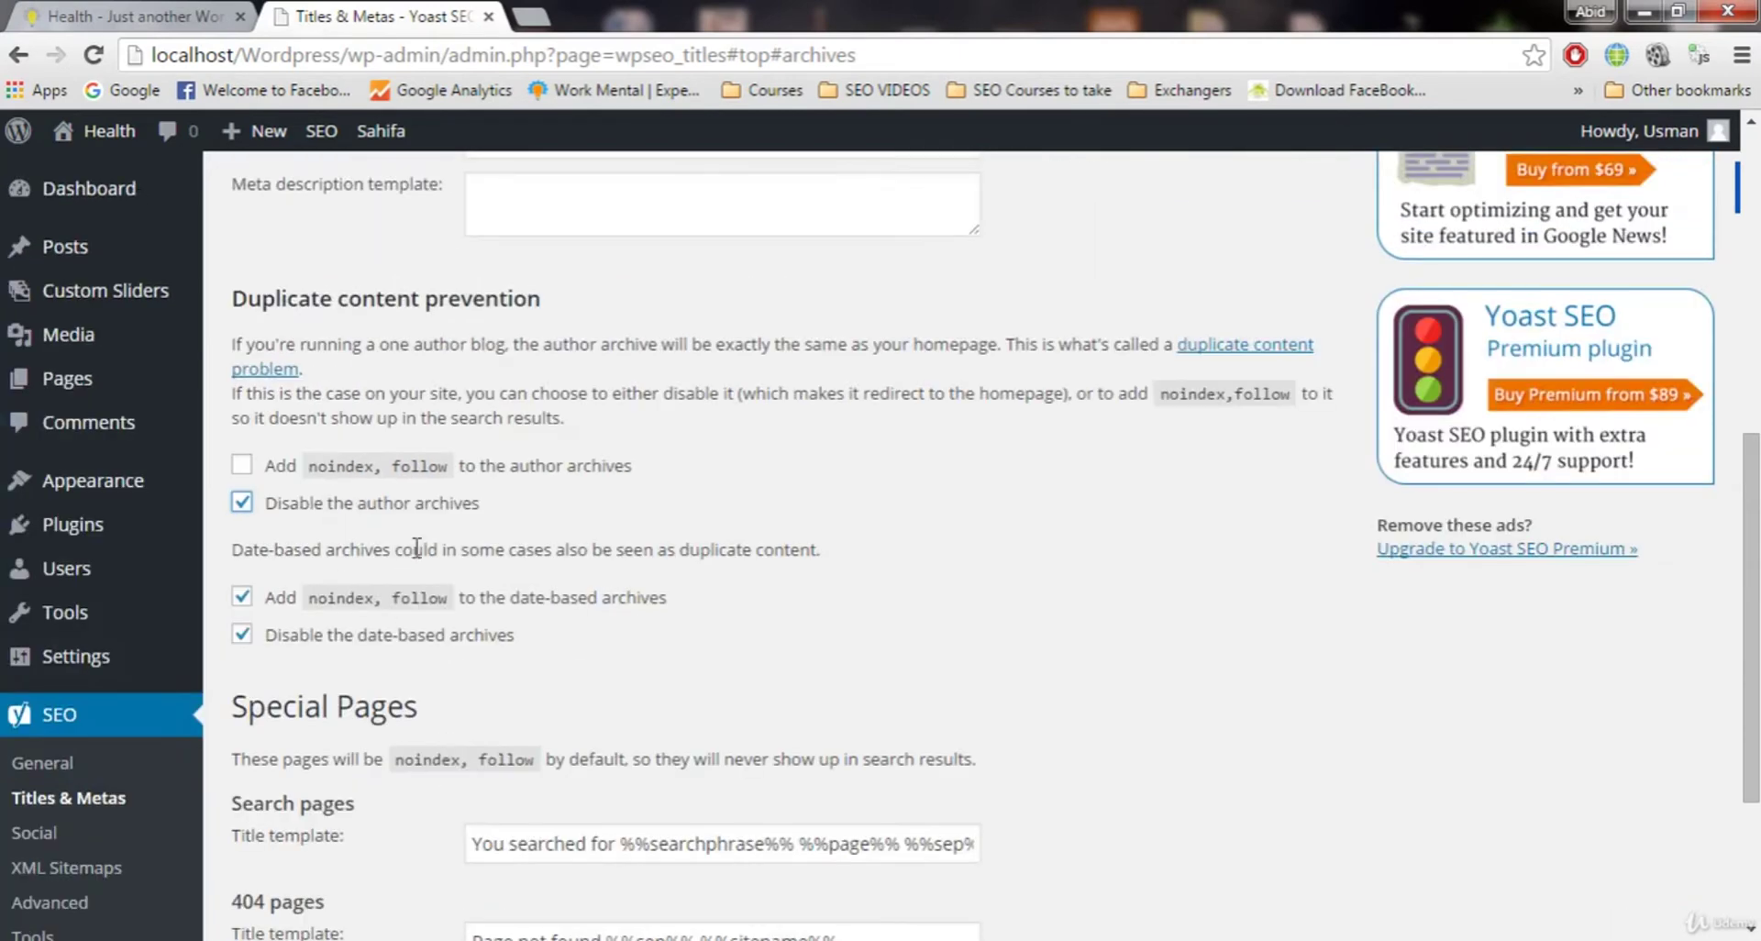
pyautogui.click(244, 466)
pyautogui.scroll(-3, 845, 453)
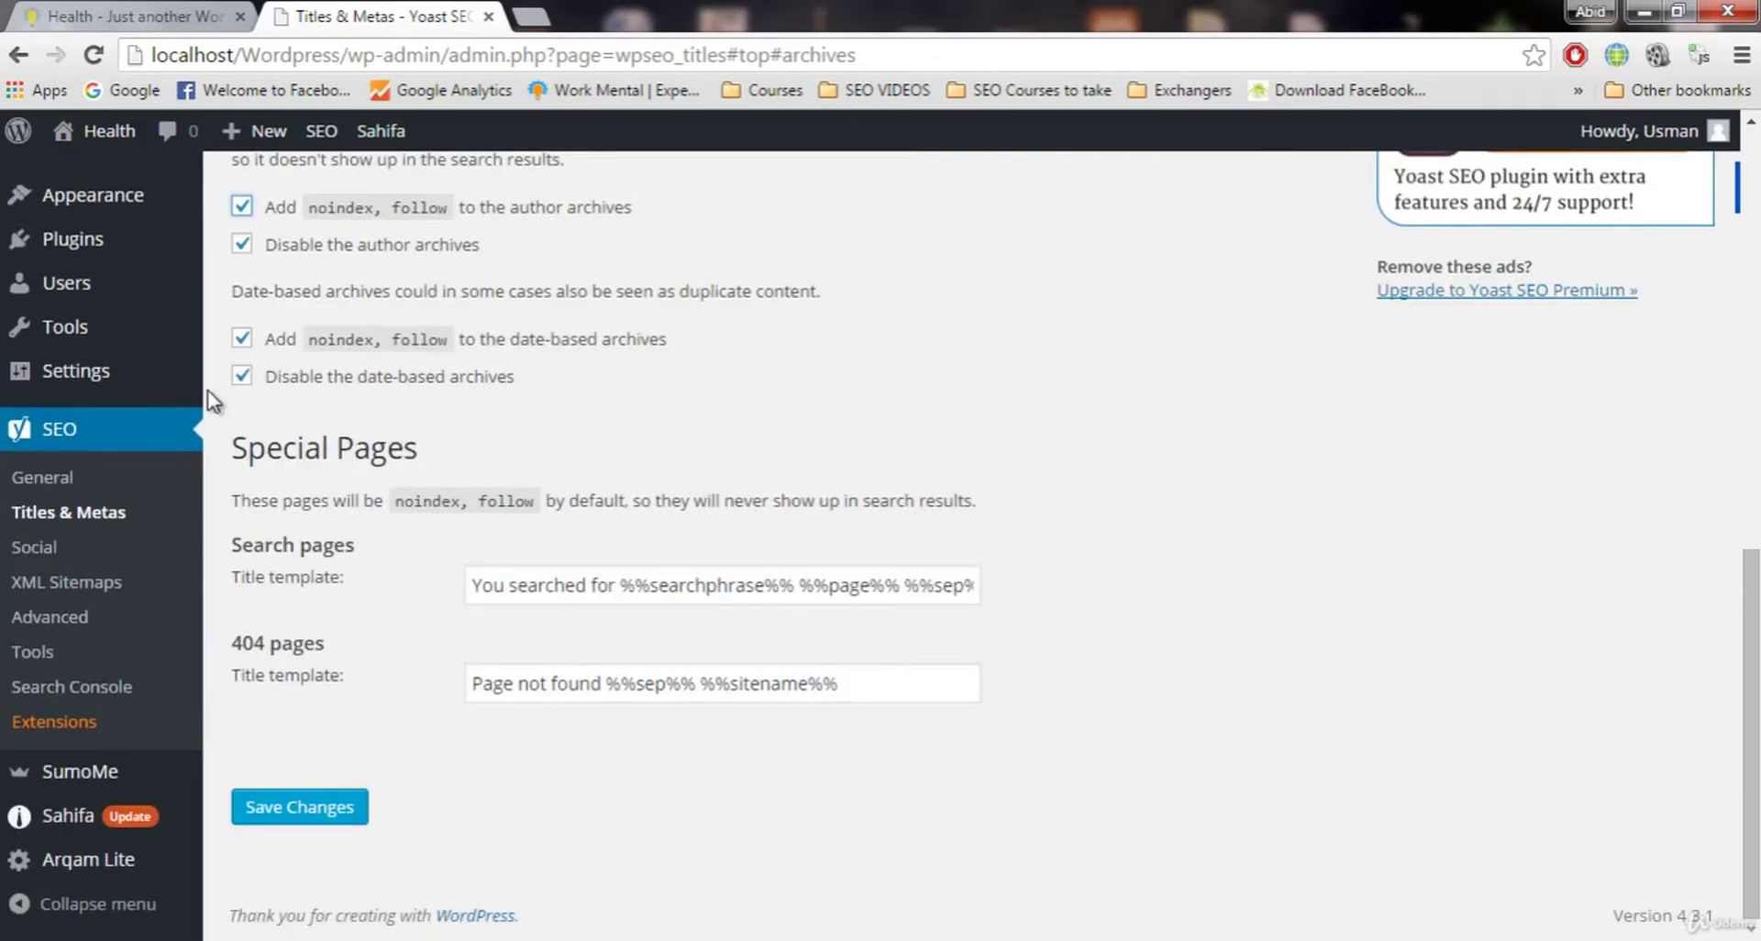
pyautogui.click(312, 819)
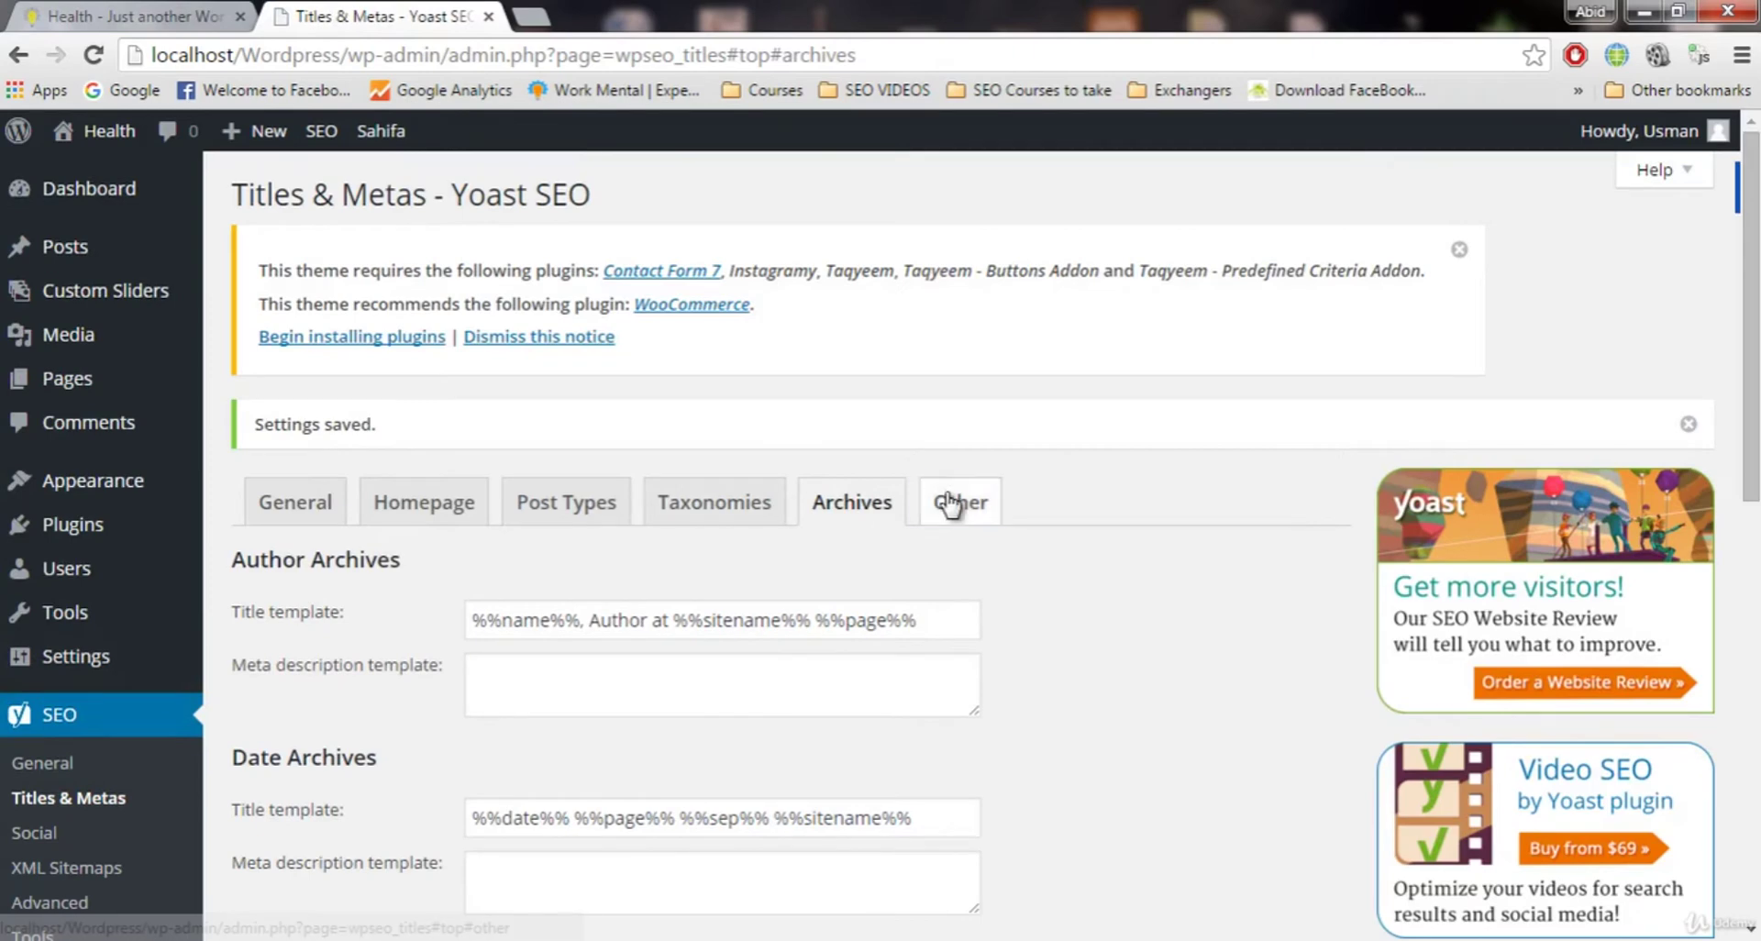
# Review the sitewide meta settings for archive subpages, meta keywords, noodp and noydir.
pyautogui.click(950, 503)
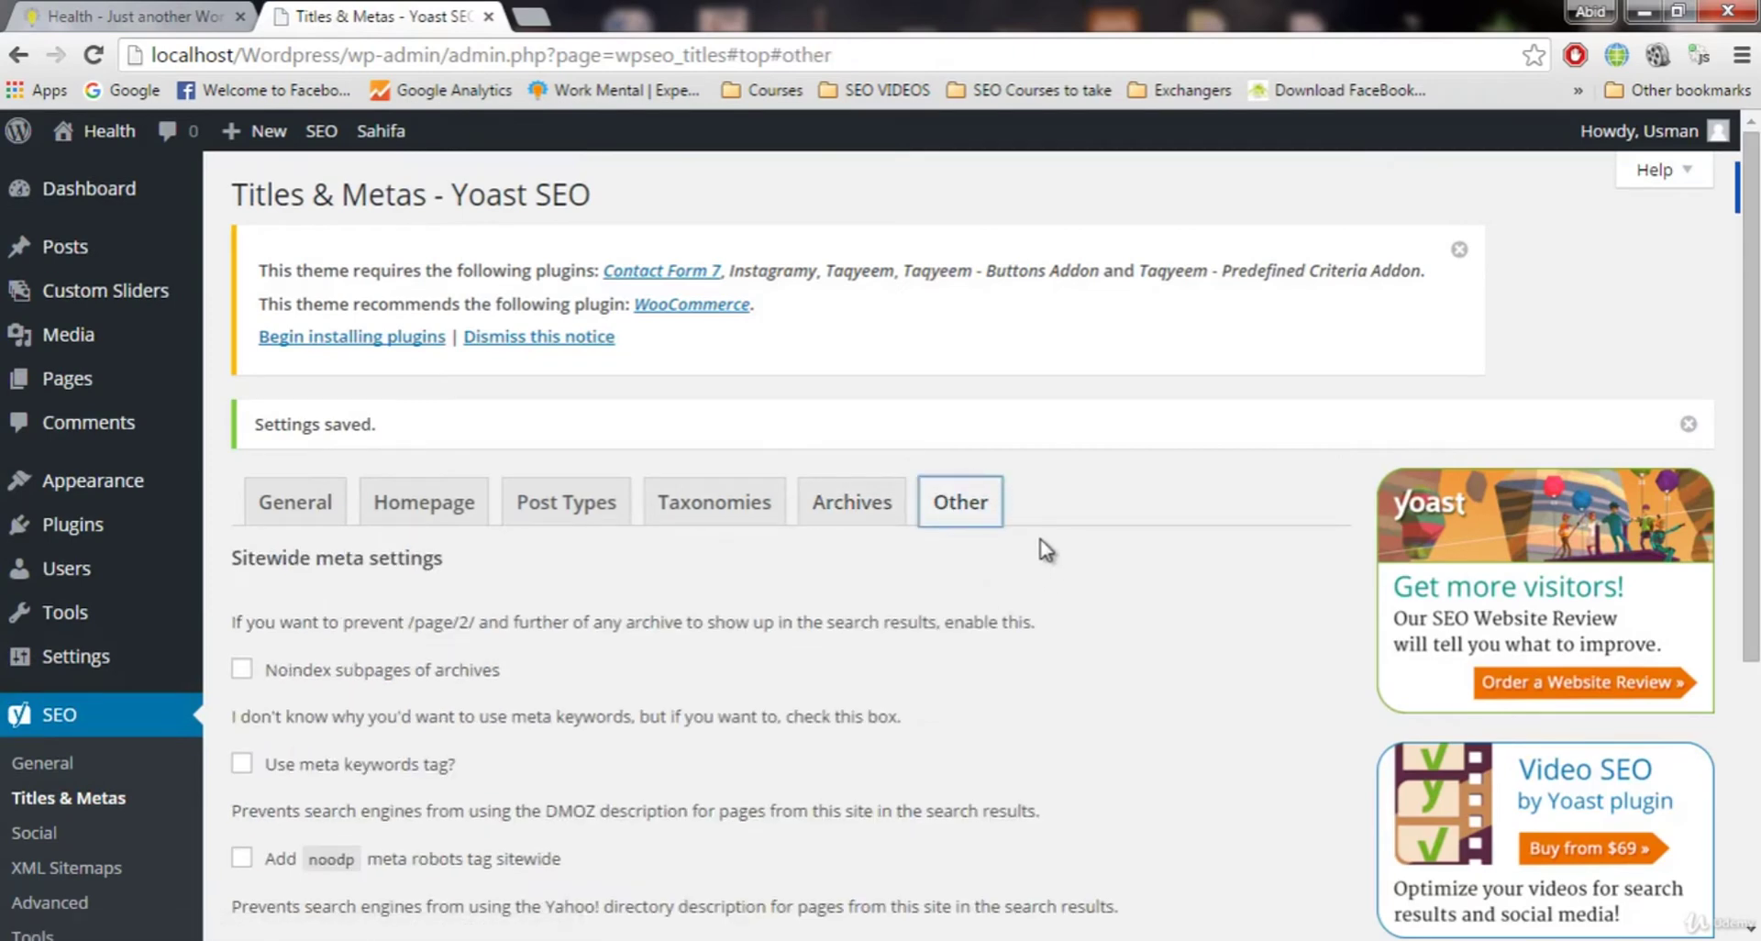
pyautogui.scroll(-3, 1046, 550)
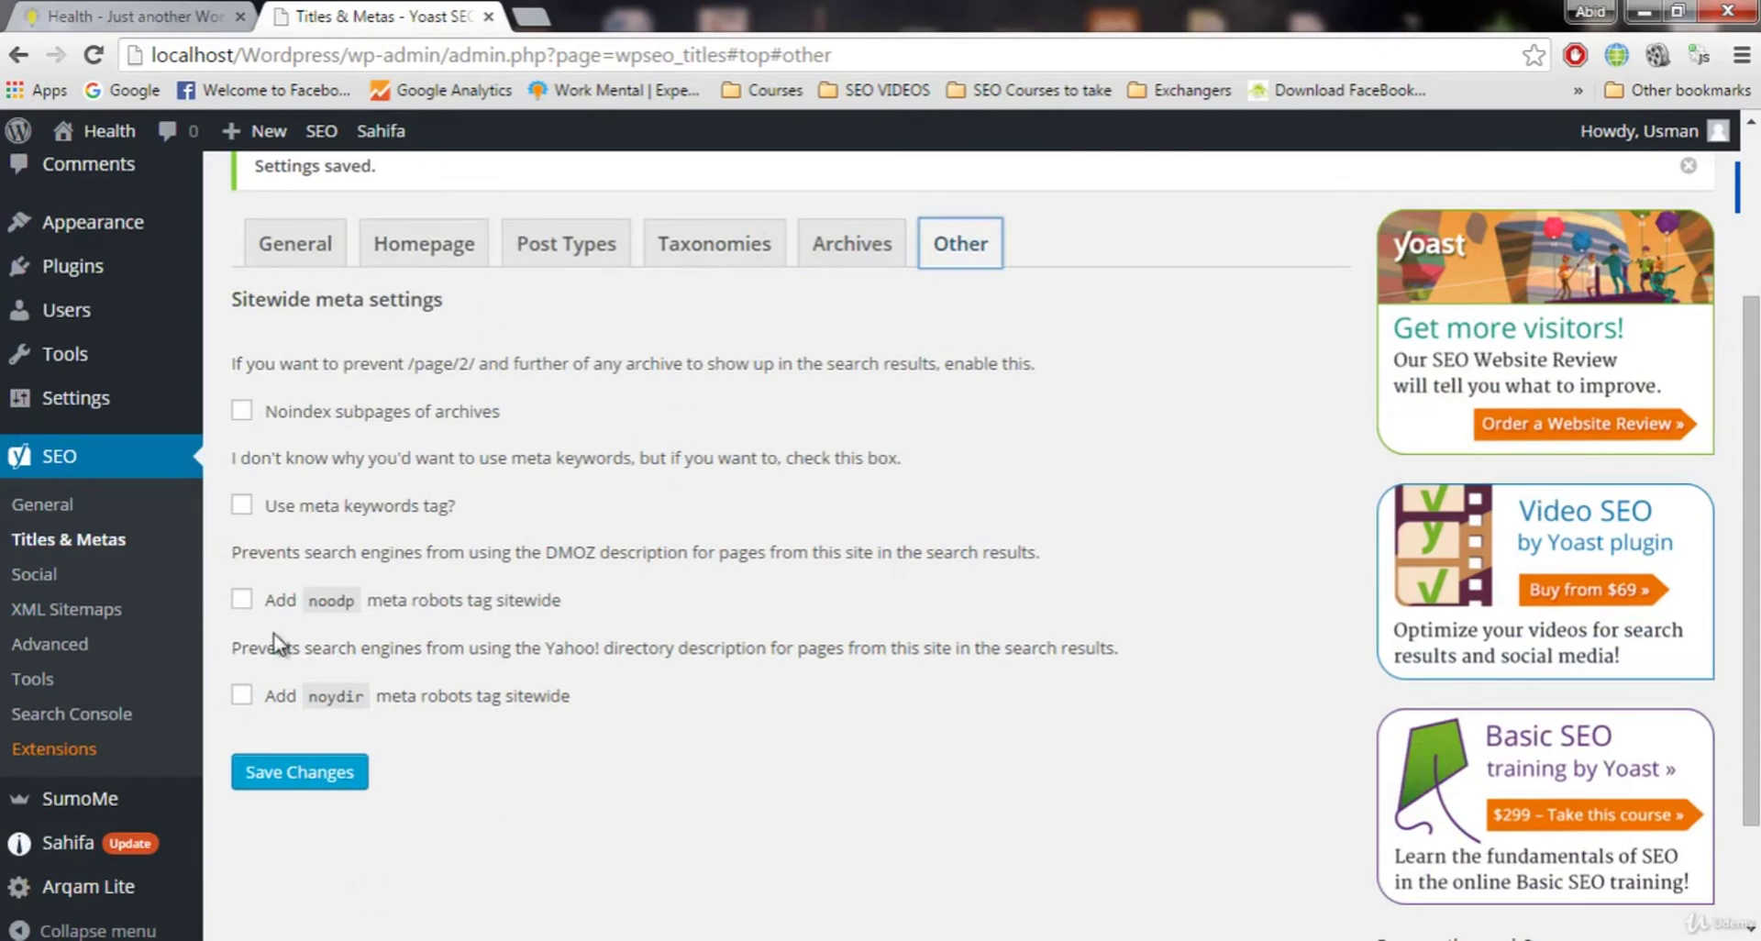
pyautogui.scroll(2, 660, 510)
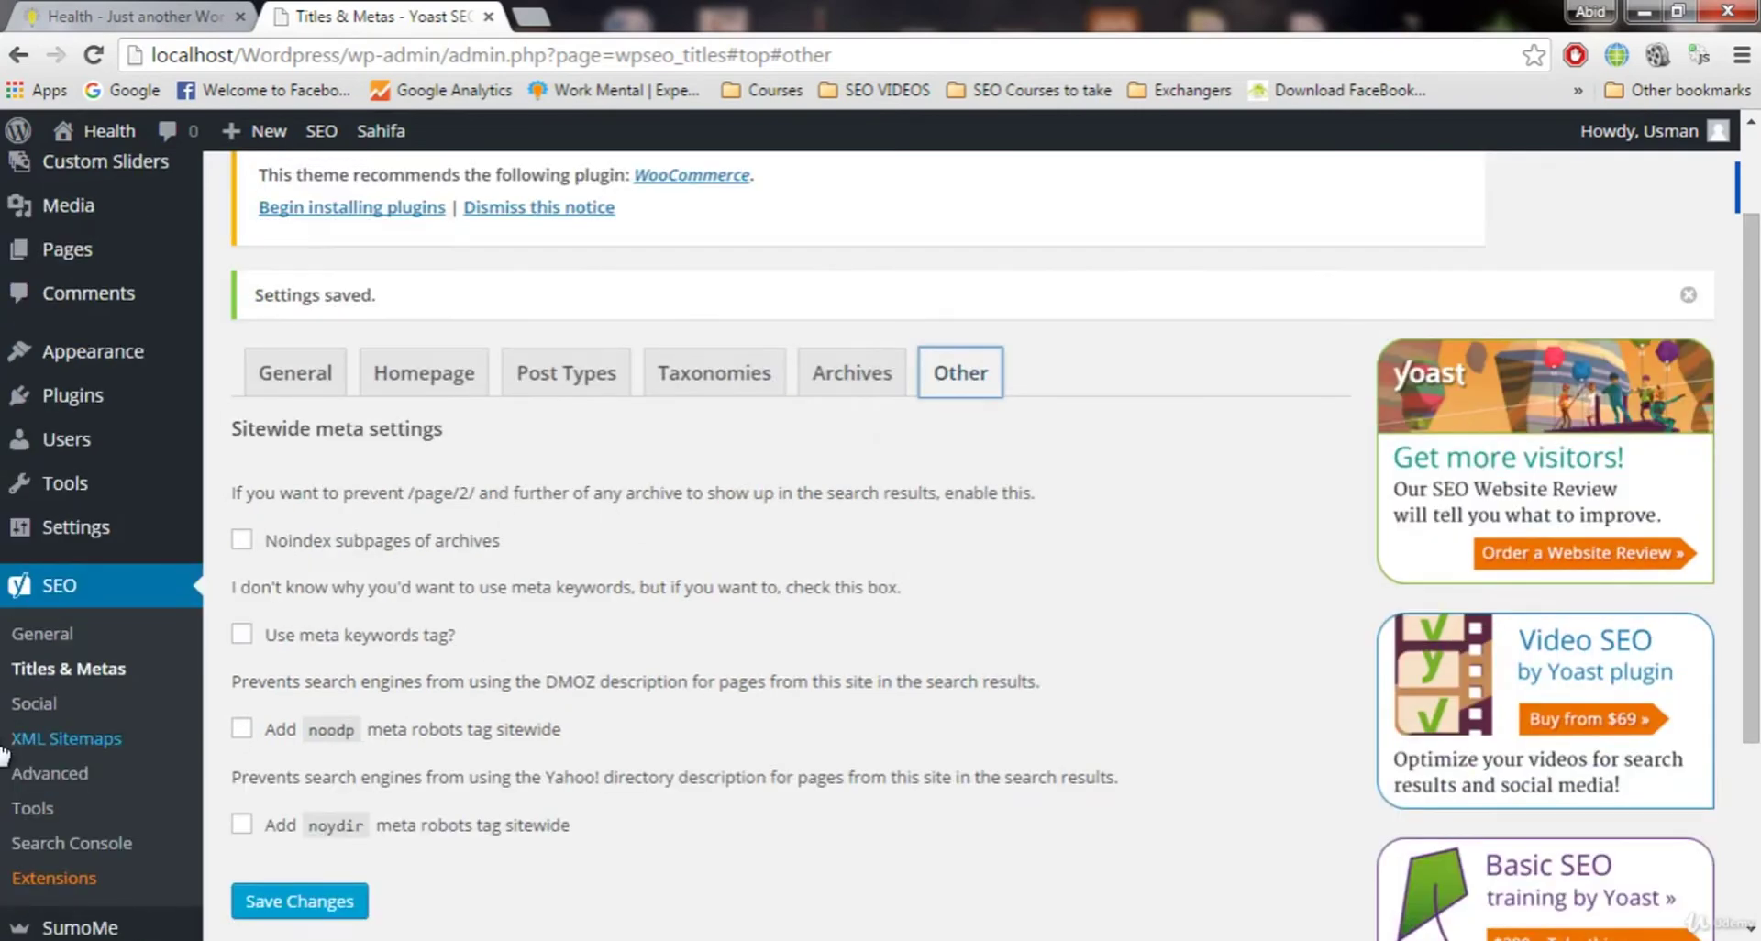
# Open Yoast SEO's Social settings and examine the account fields, starting with the Facebook Page URL.
pyautogui.click(53, 711)
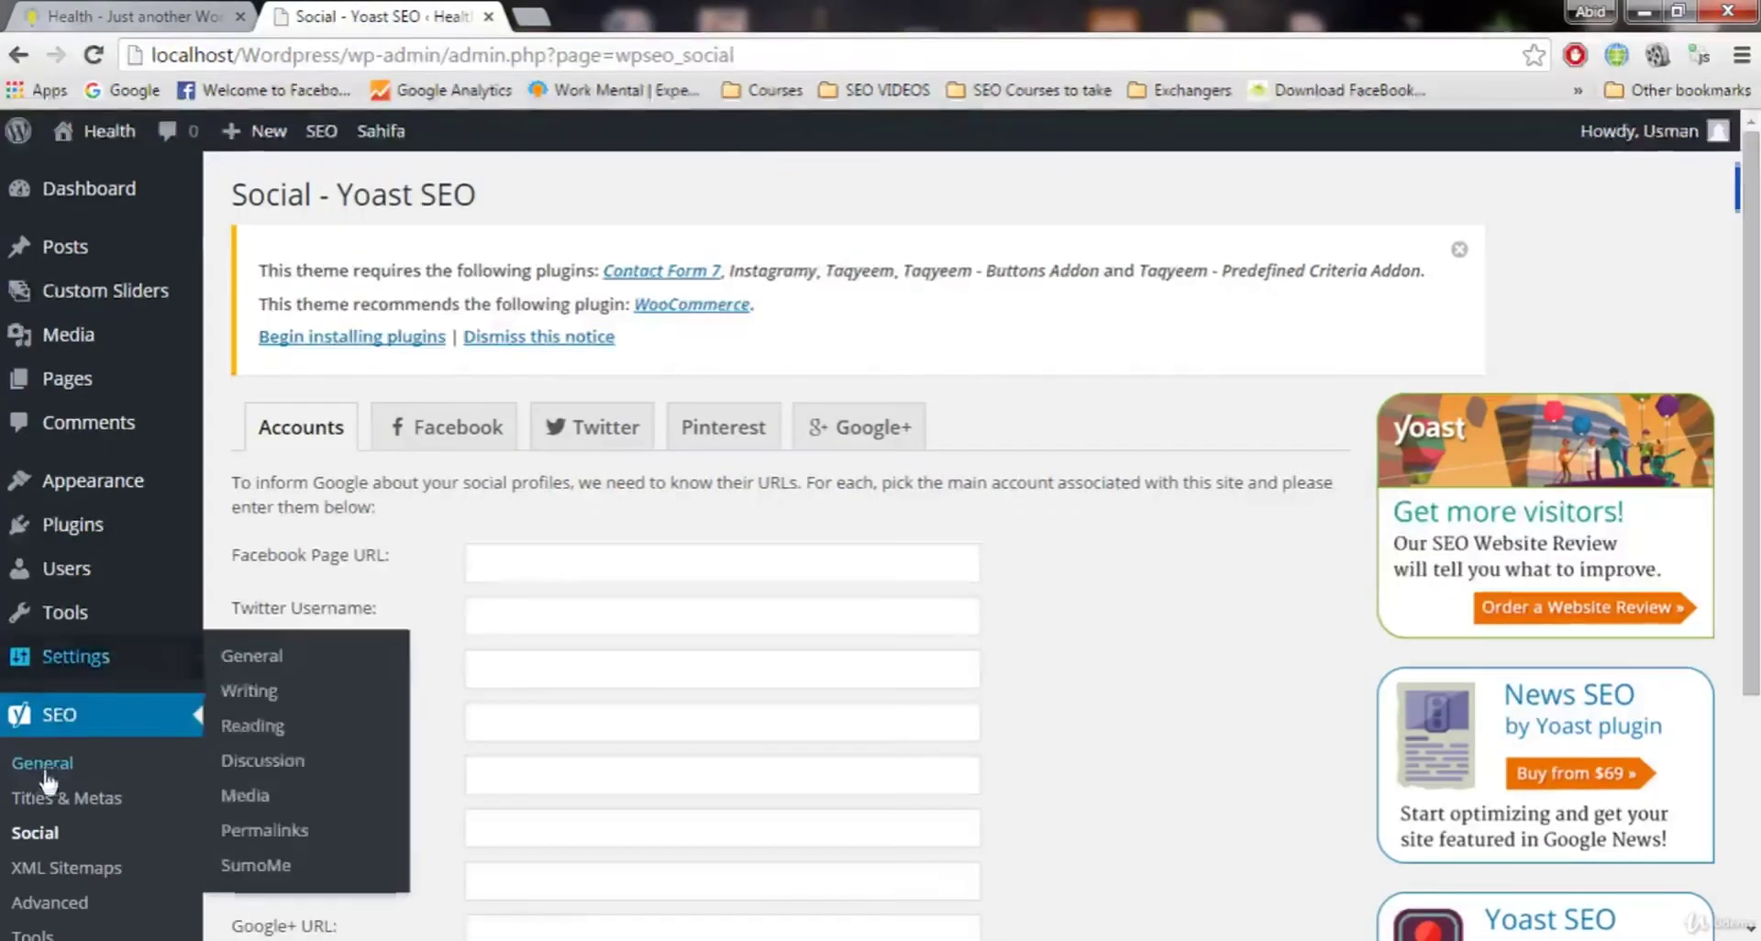
pyautogui.scroll(-2, 879, 549)
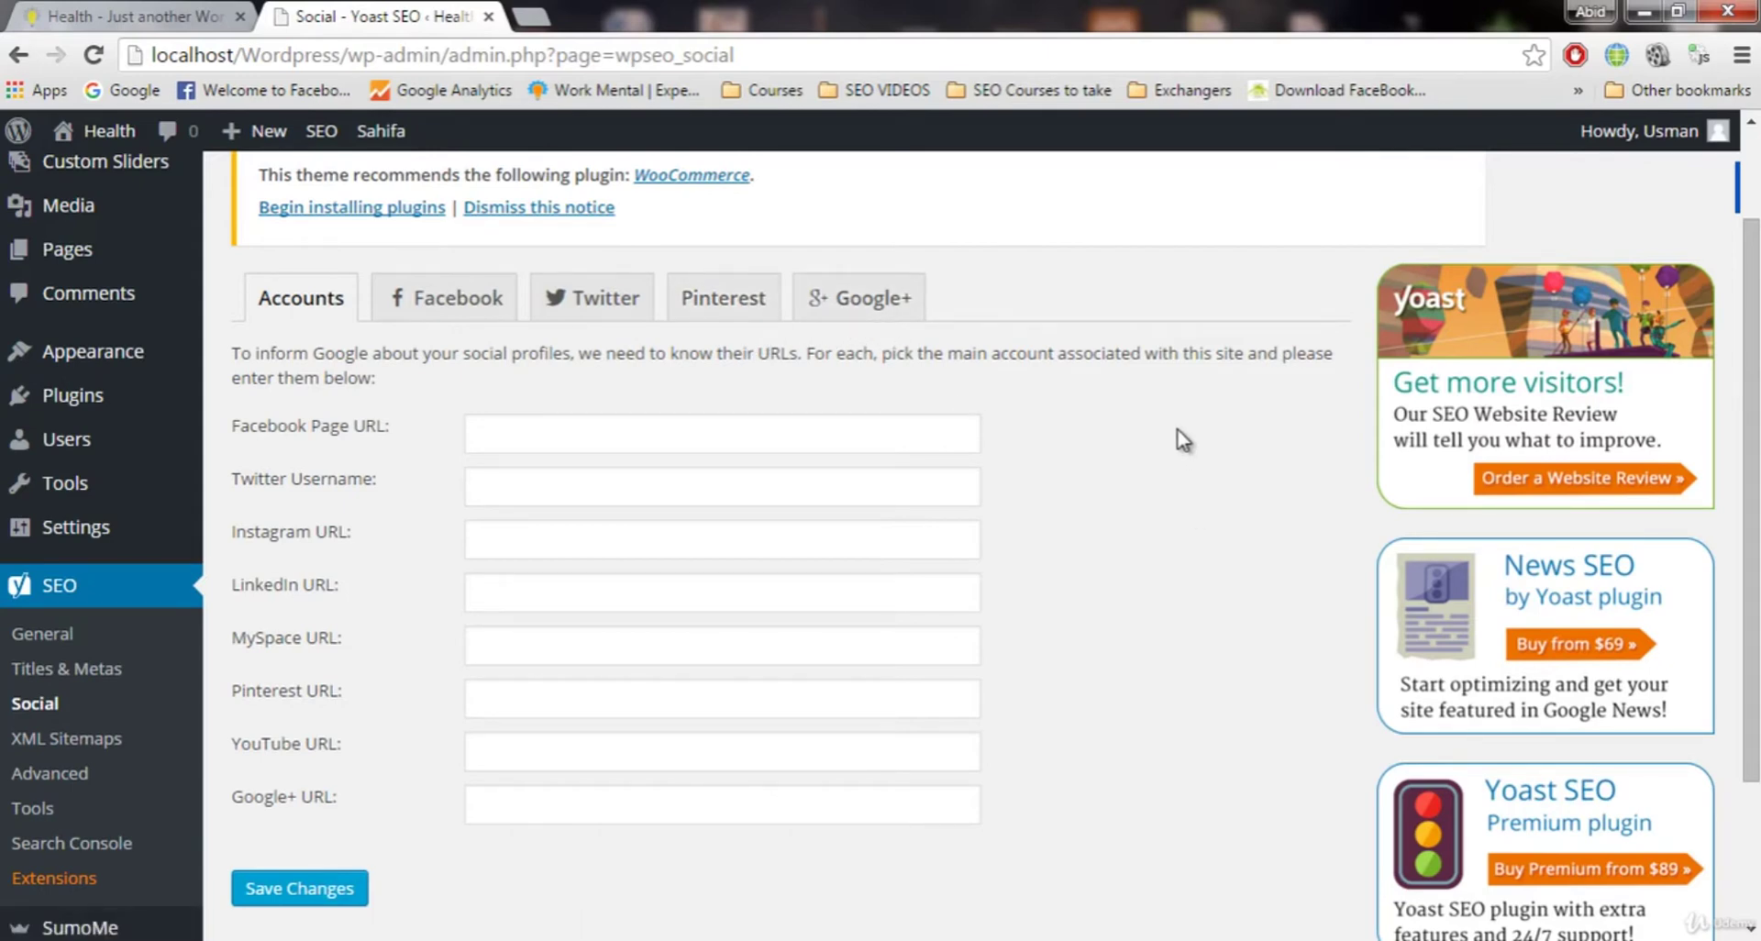
pyautogui.click(514, 440)
# Examine the Facebook Open Graph settings, including the frontpage image URL, title and description, the default image, and Facebook Insights and Admins.
pyautogui.click(446, 312)
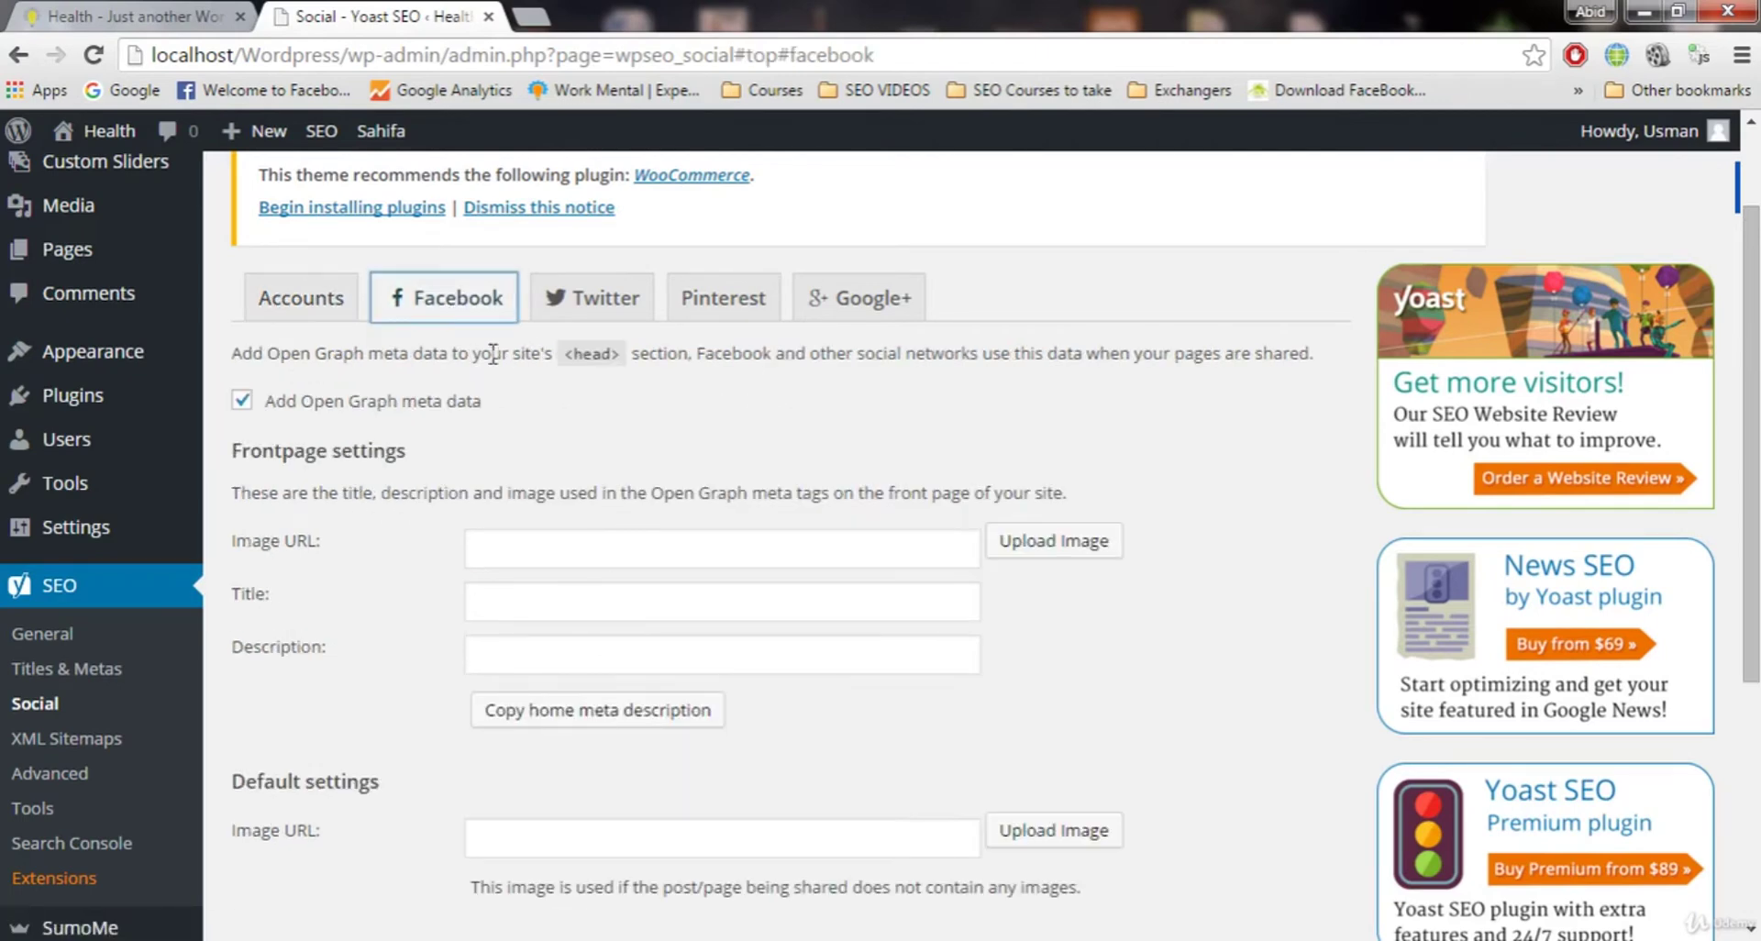
pyautogui.scroll(-1, 464, 522)
pyautogui.scroll(-2, 464, 522)
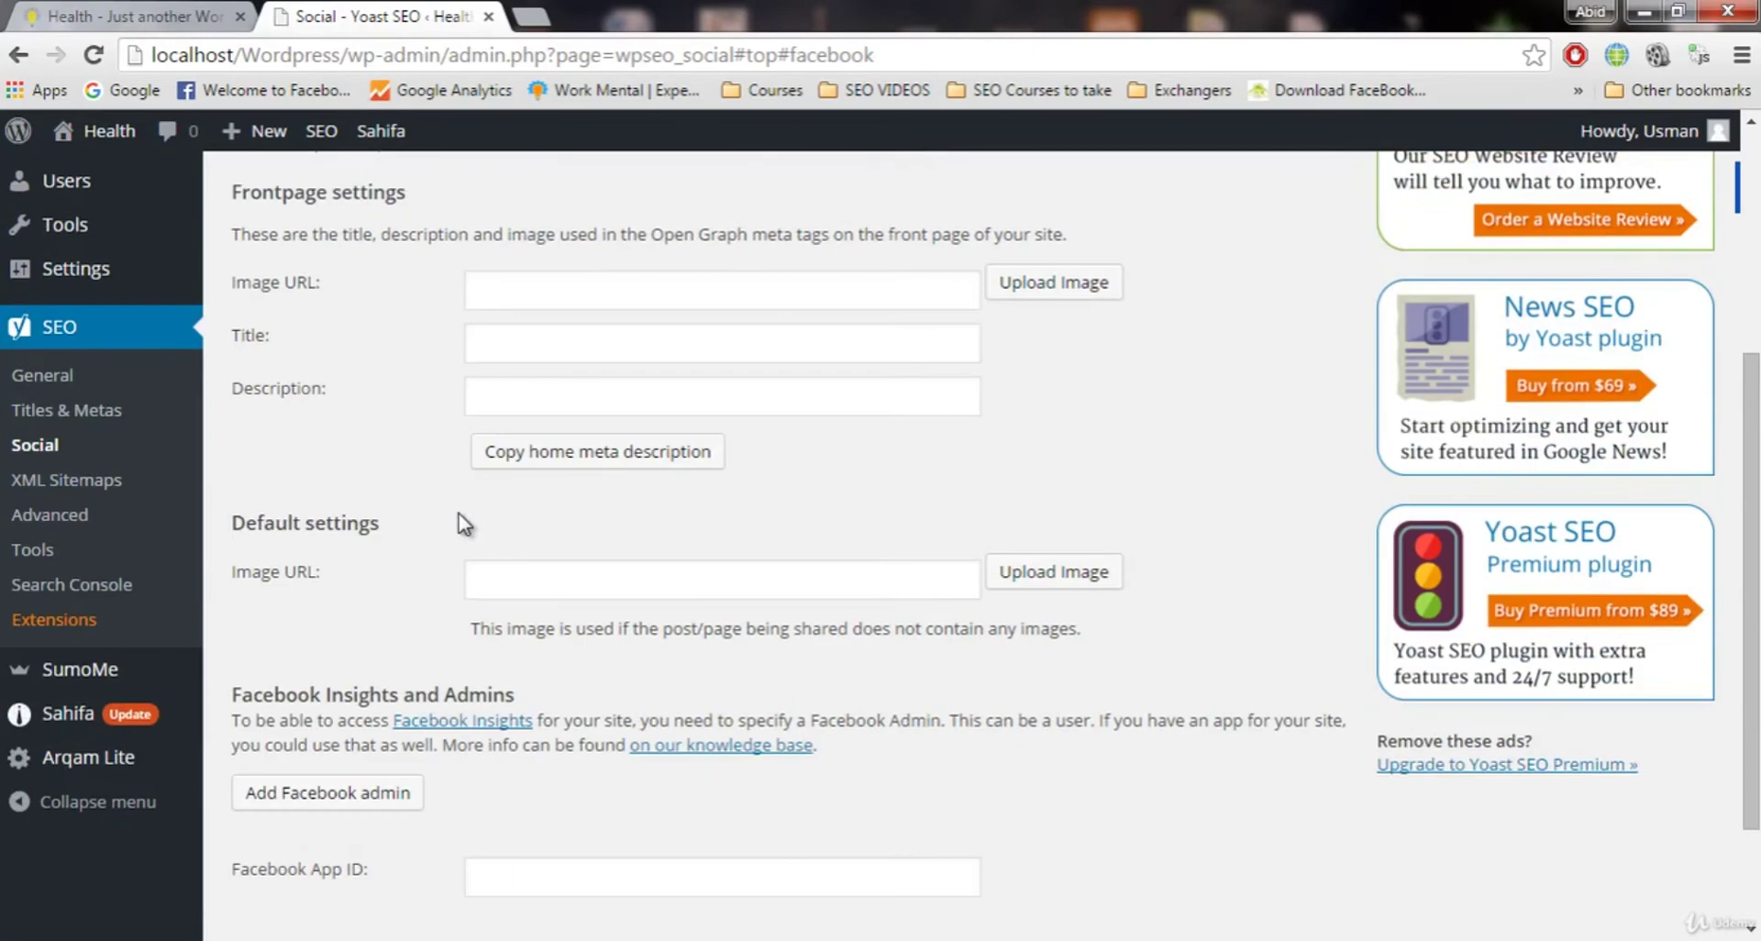
pyautogui.scroll(3, 464, 551)
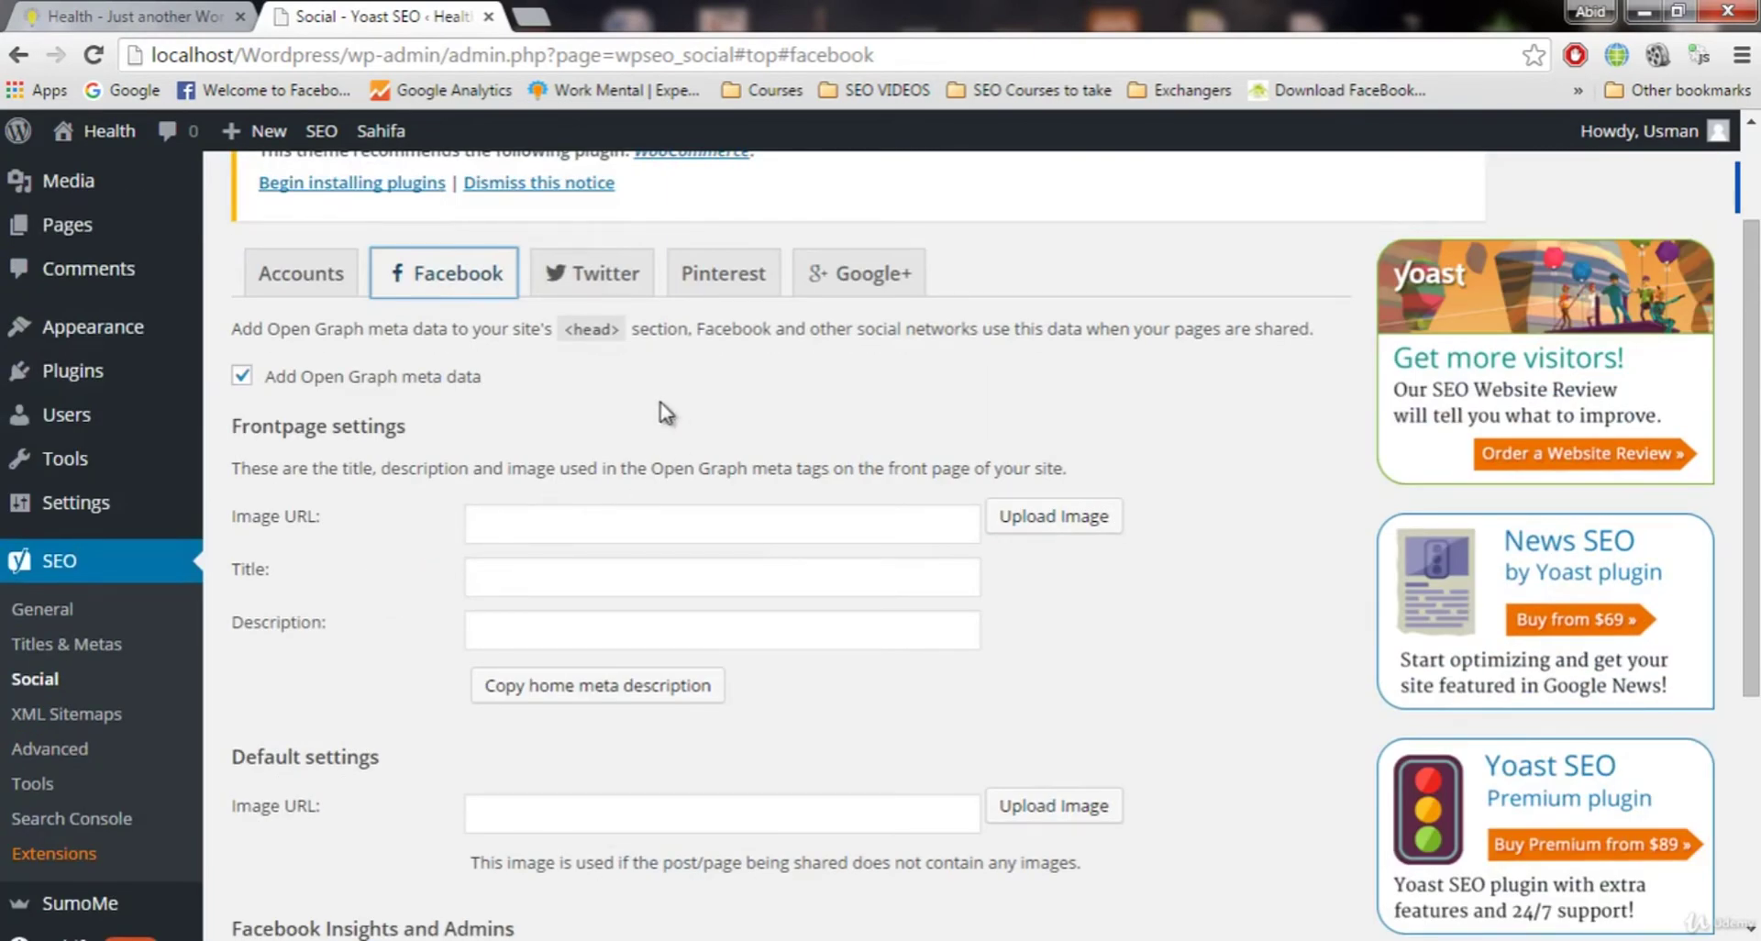
pyautogui.click(578, 528)
pyautogui.click(579, 575)
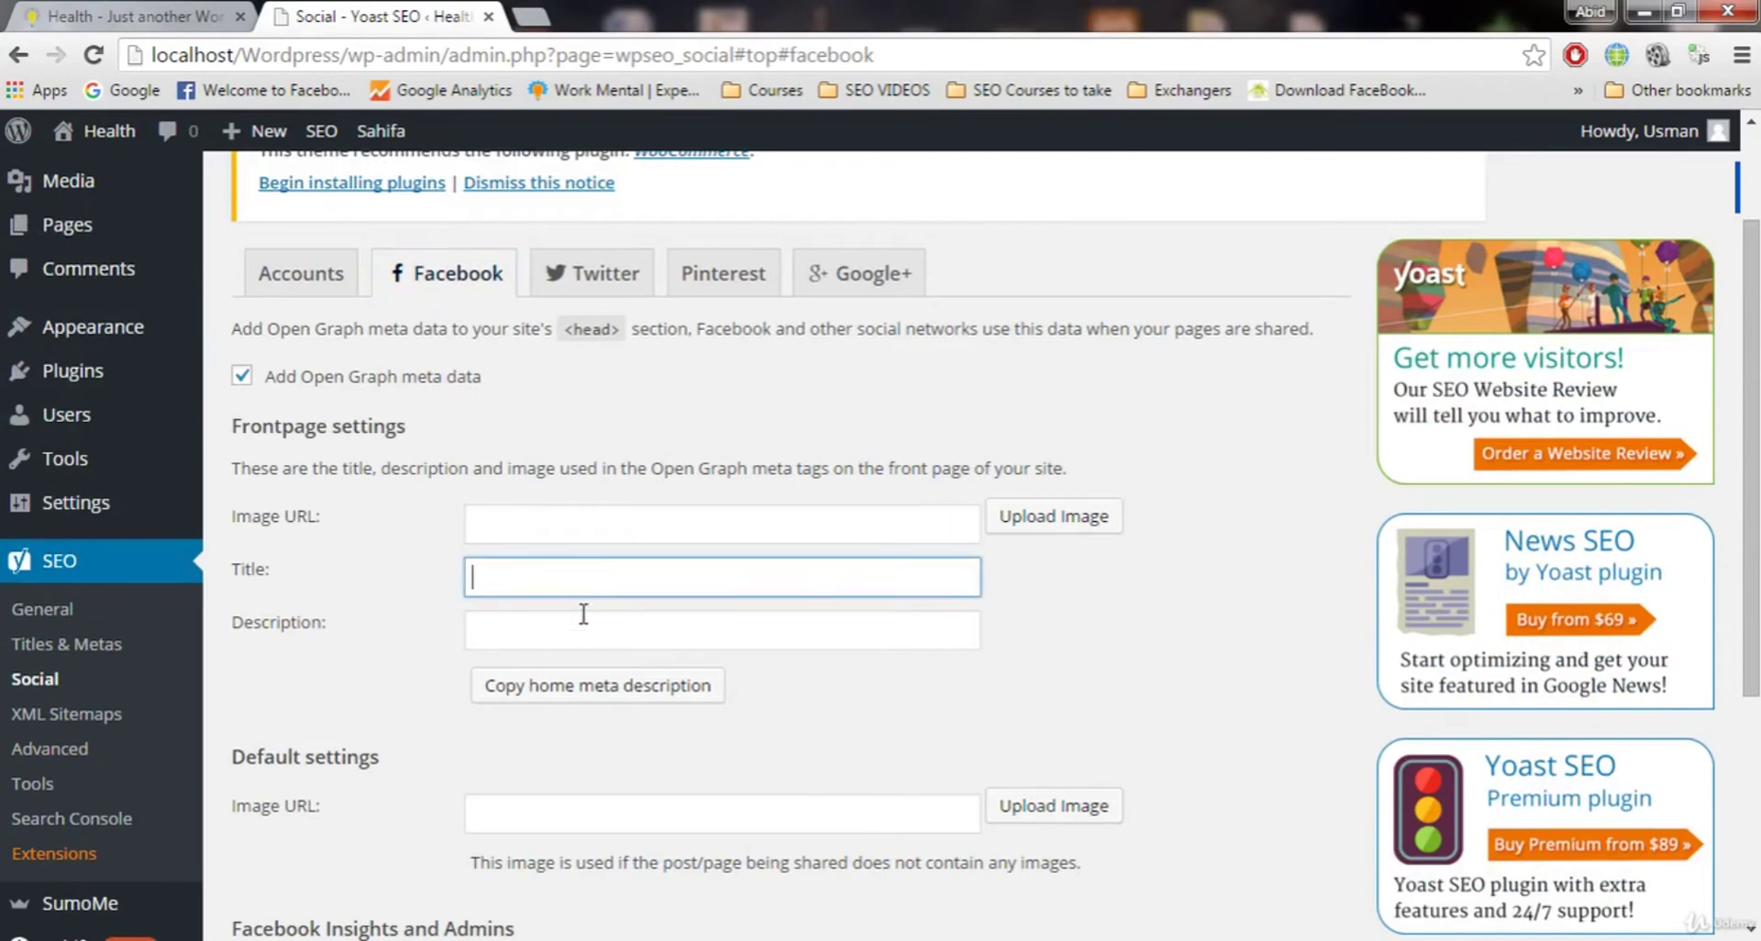
pyautogui.click(587, 631)
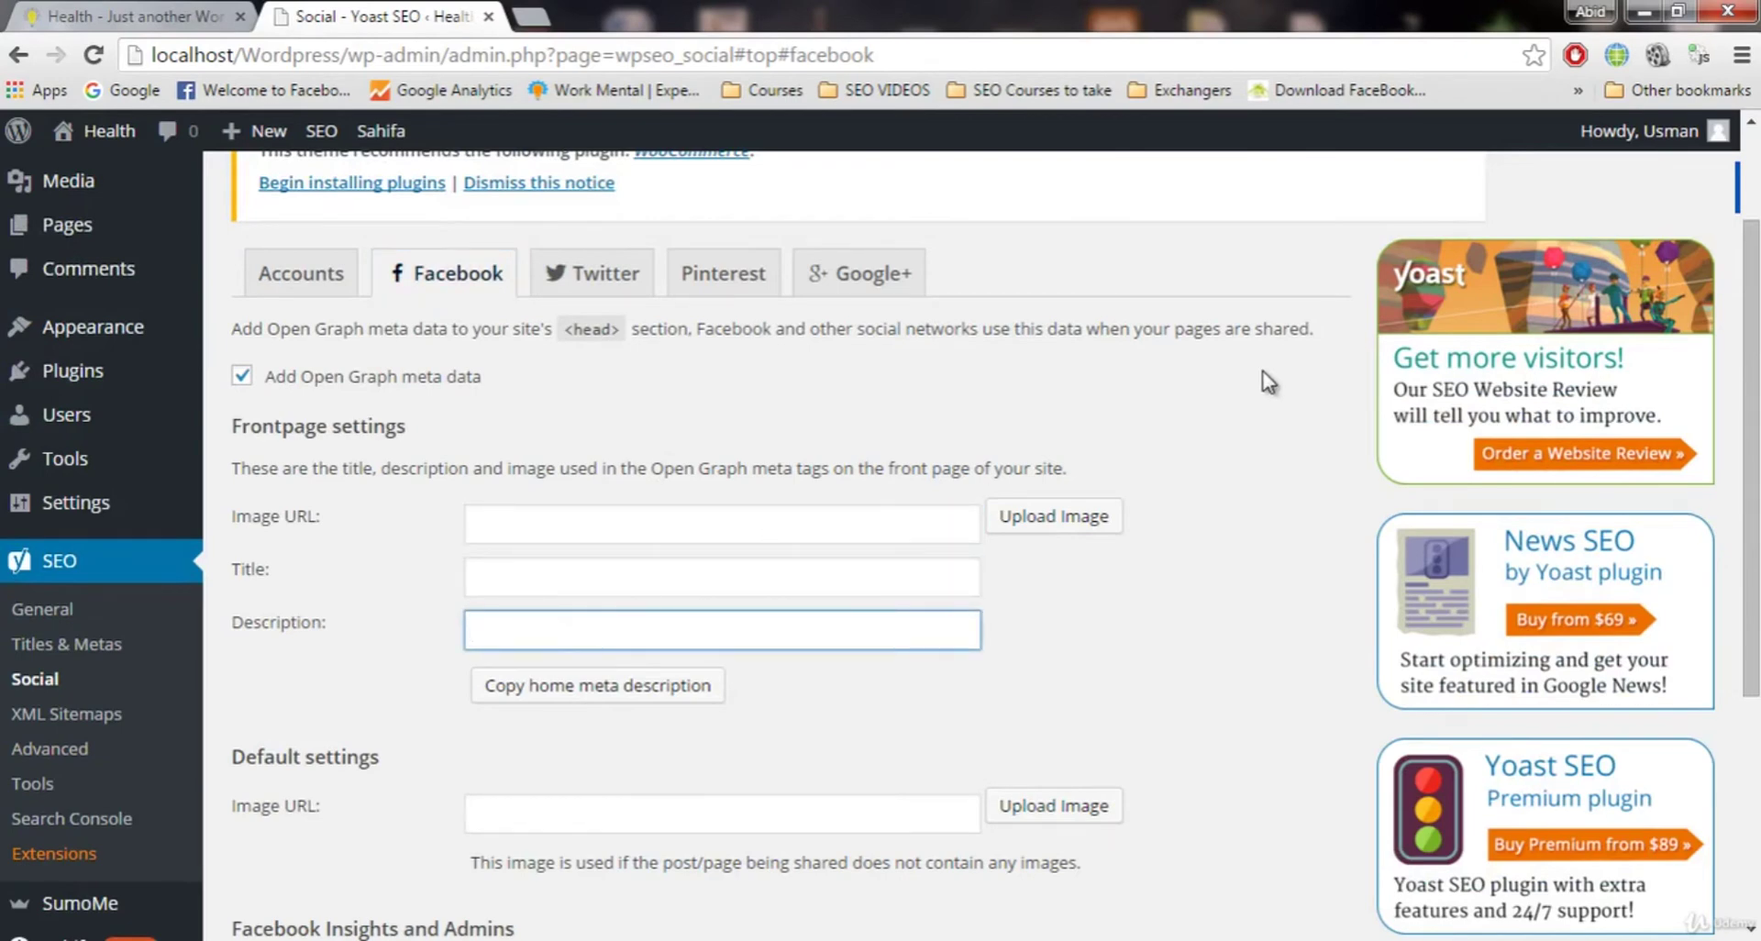
pyautogui.scroll(-2, 1263, 382)
pyautogui.scroll(1, 1266, 449)
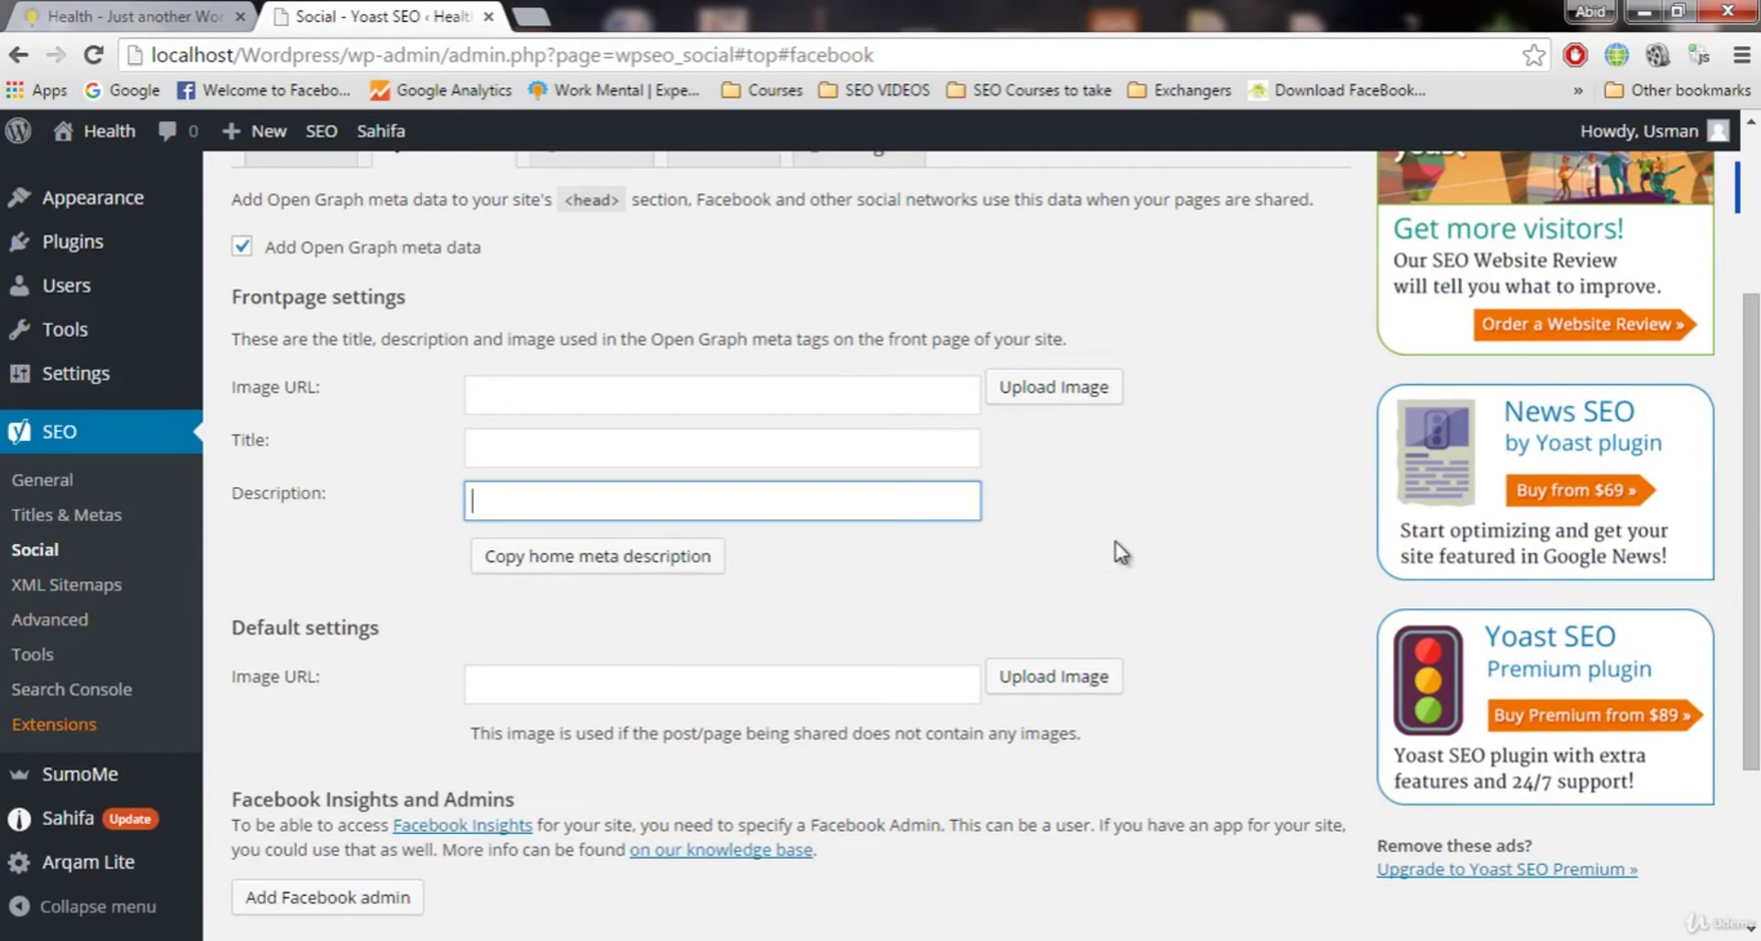
# Go over the Image URL, Title and Description fields in the Facebook frontpage settings.
pyautogui.scroll(1, 1121, 552)
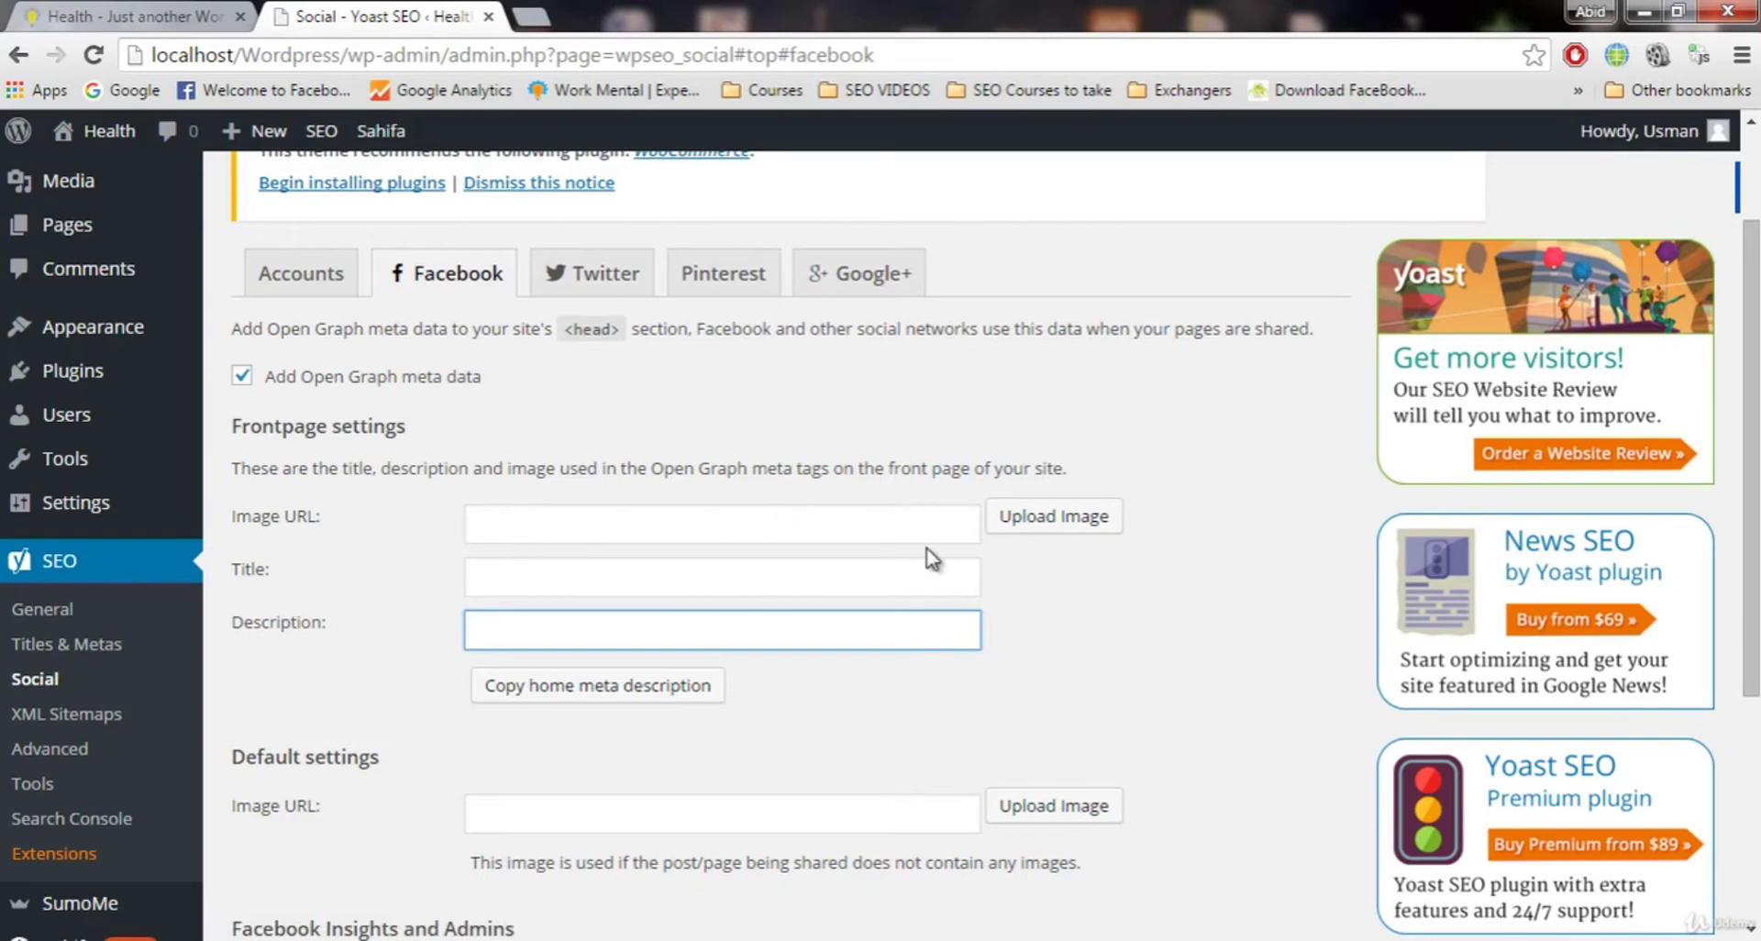
pyautogui.scroll(-2, 929, 551)
pyautogui.scroll(-1, 929, 551)
pyautogui.scroll(3, 1239, 491)
pyautogui.click(657, 511)
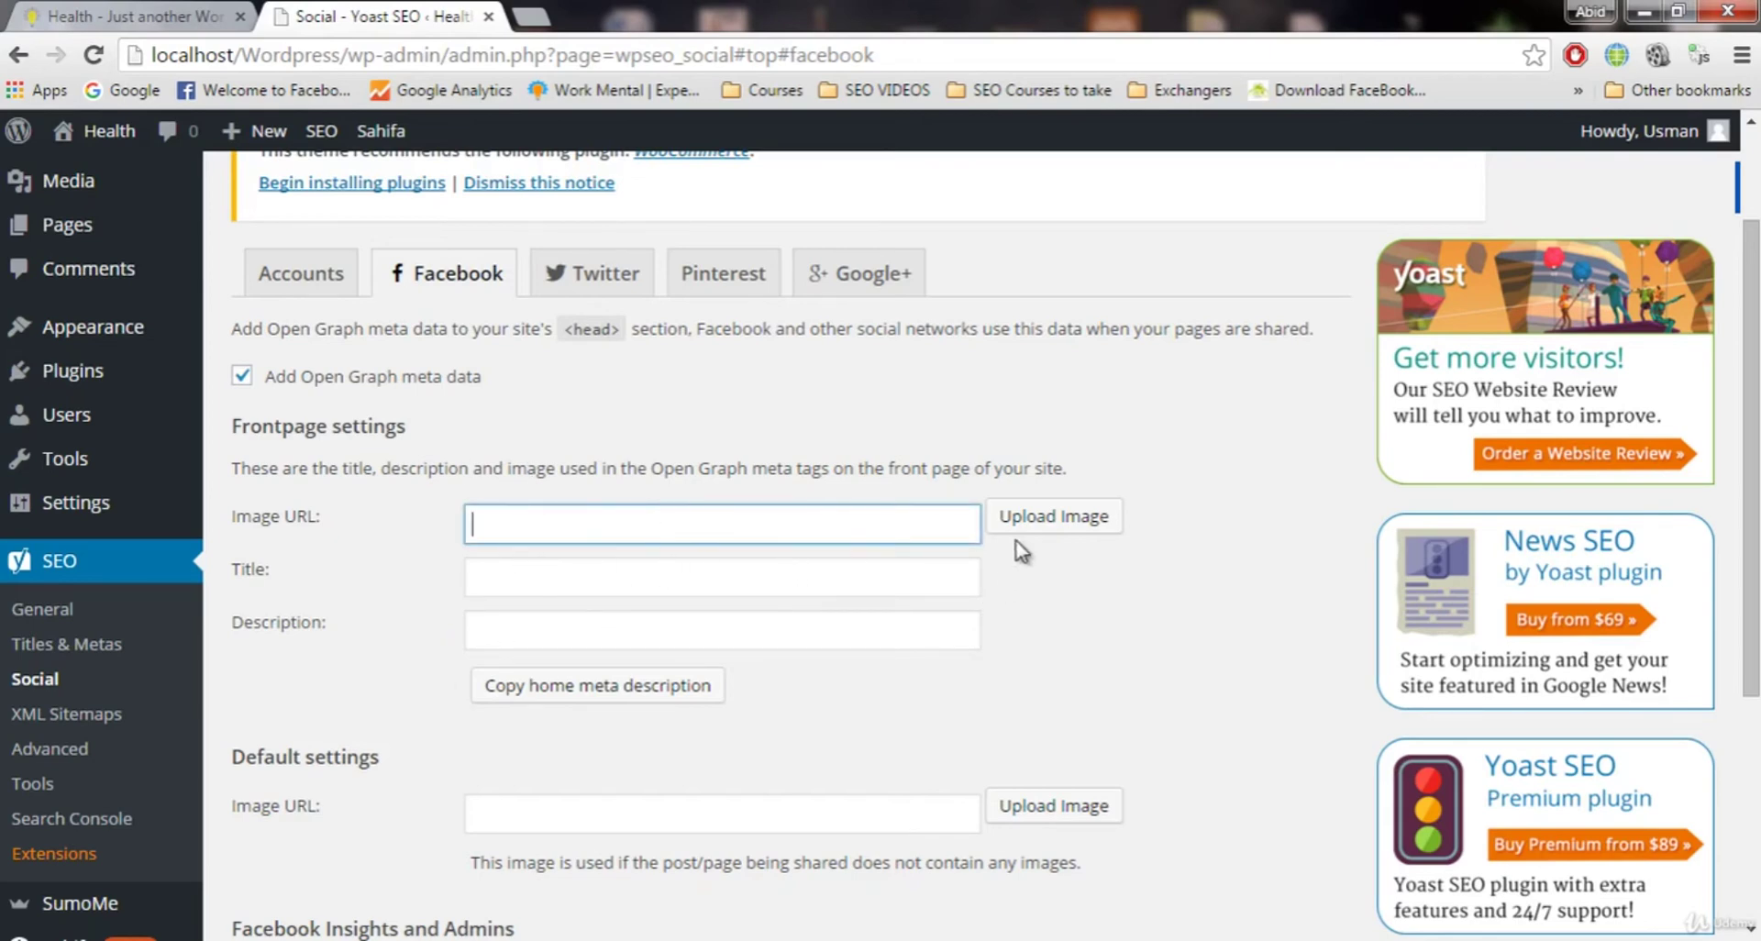
pyautogui.click(640, 571)
pyautogui.click(516, 619)
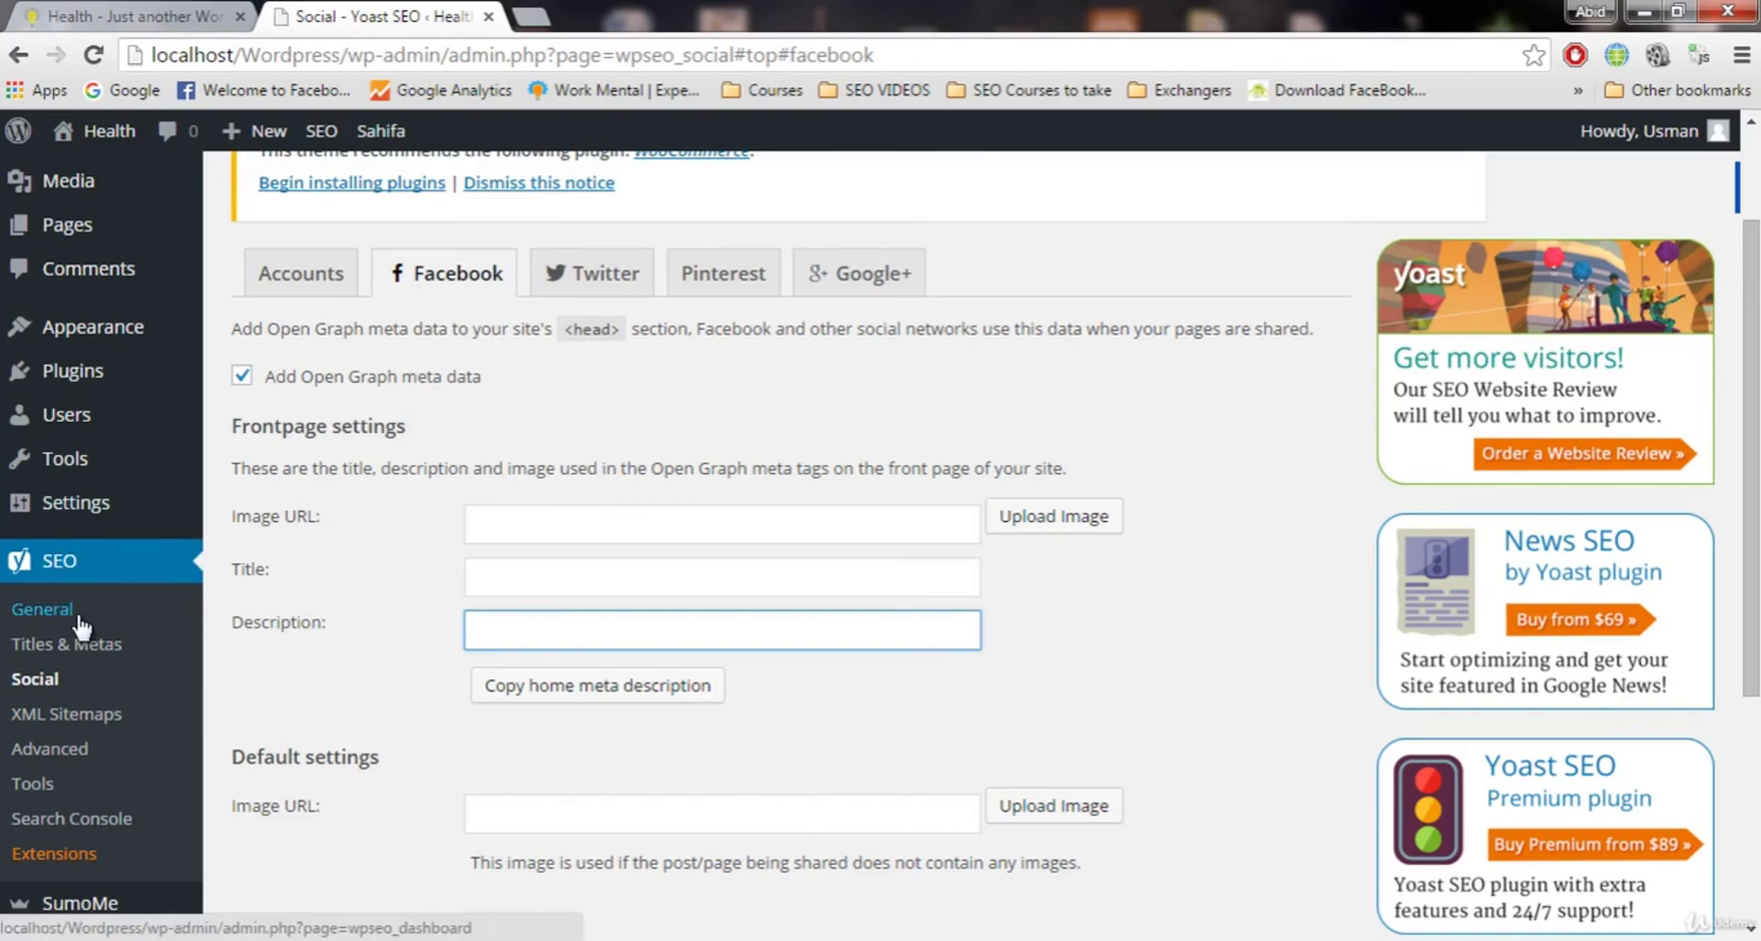
# Open Yoast SEO's General settings and look at the website name and company or person fields under Your Info.
pyautogui.click(49, 623)
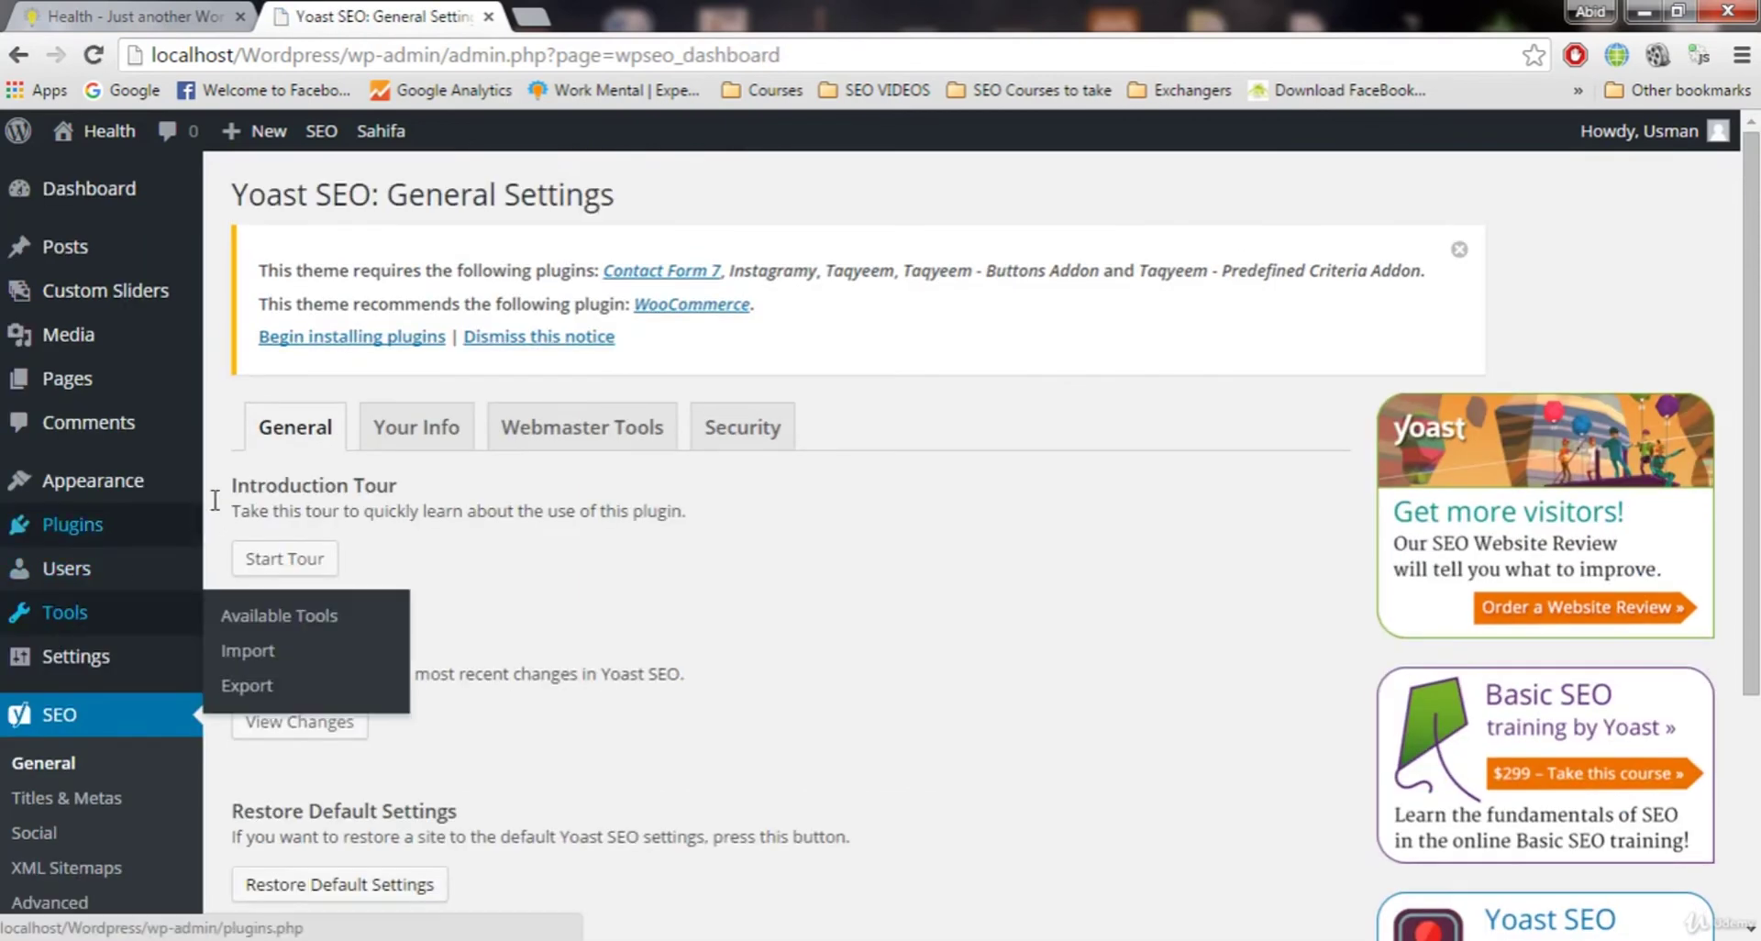
pyautogui.click(414, 429)
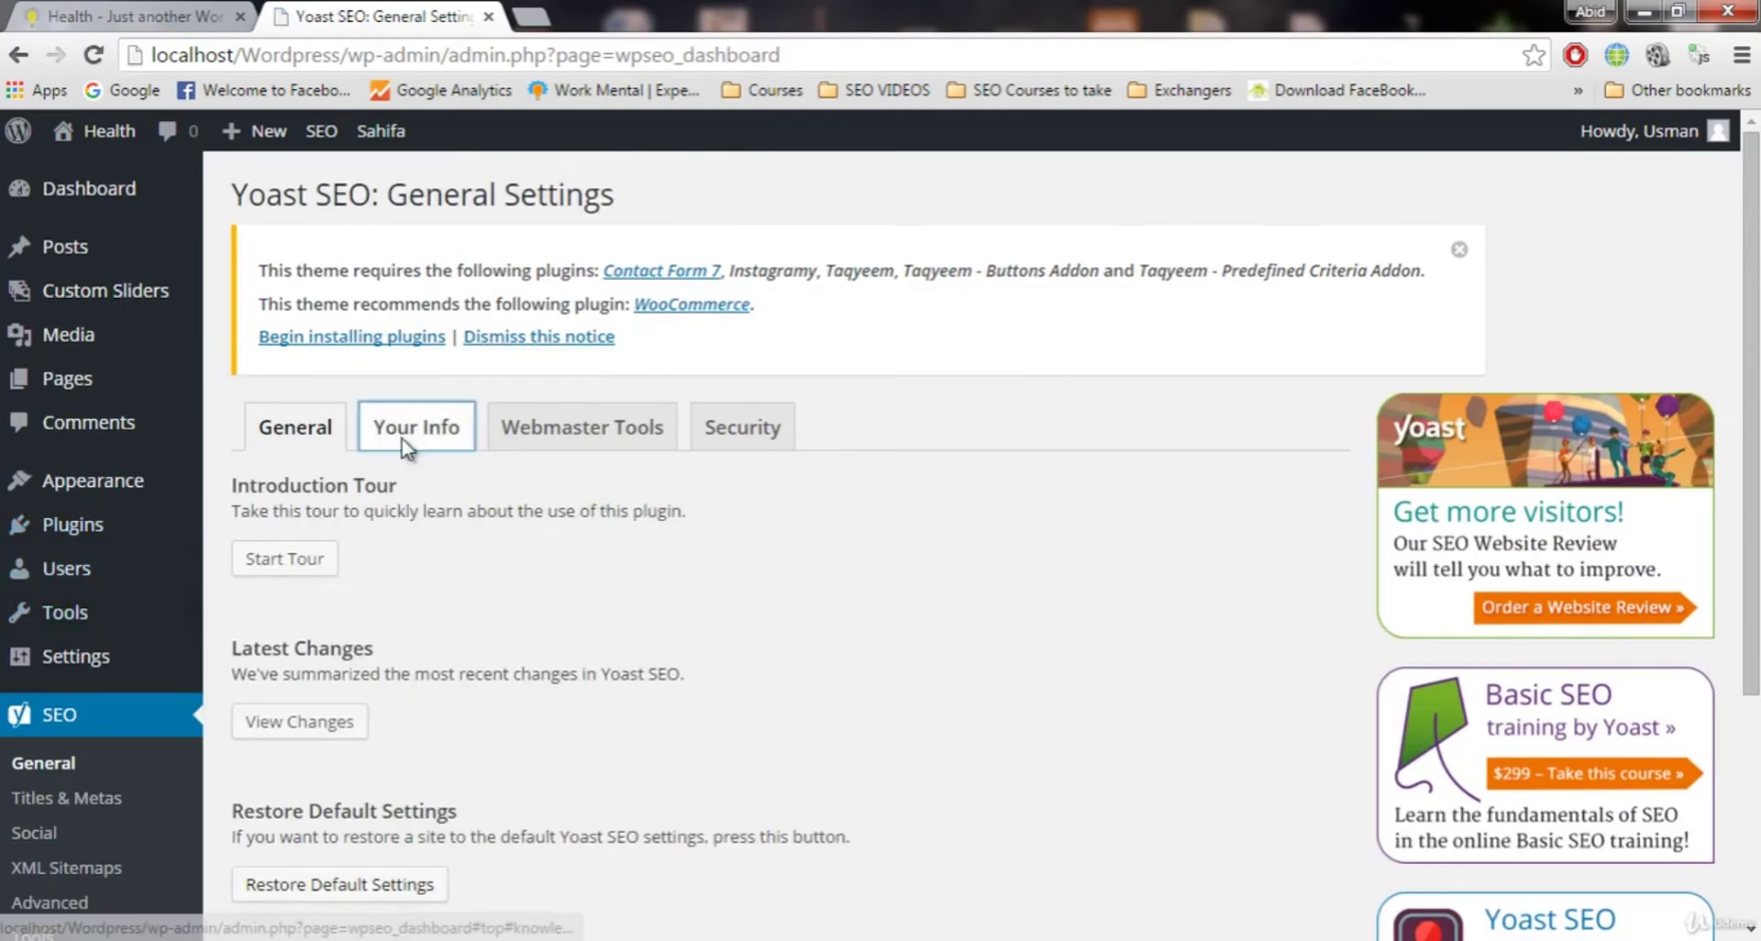
pyautogui.scroll(-2, 633, 596)
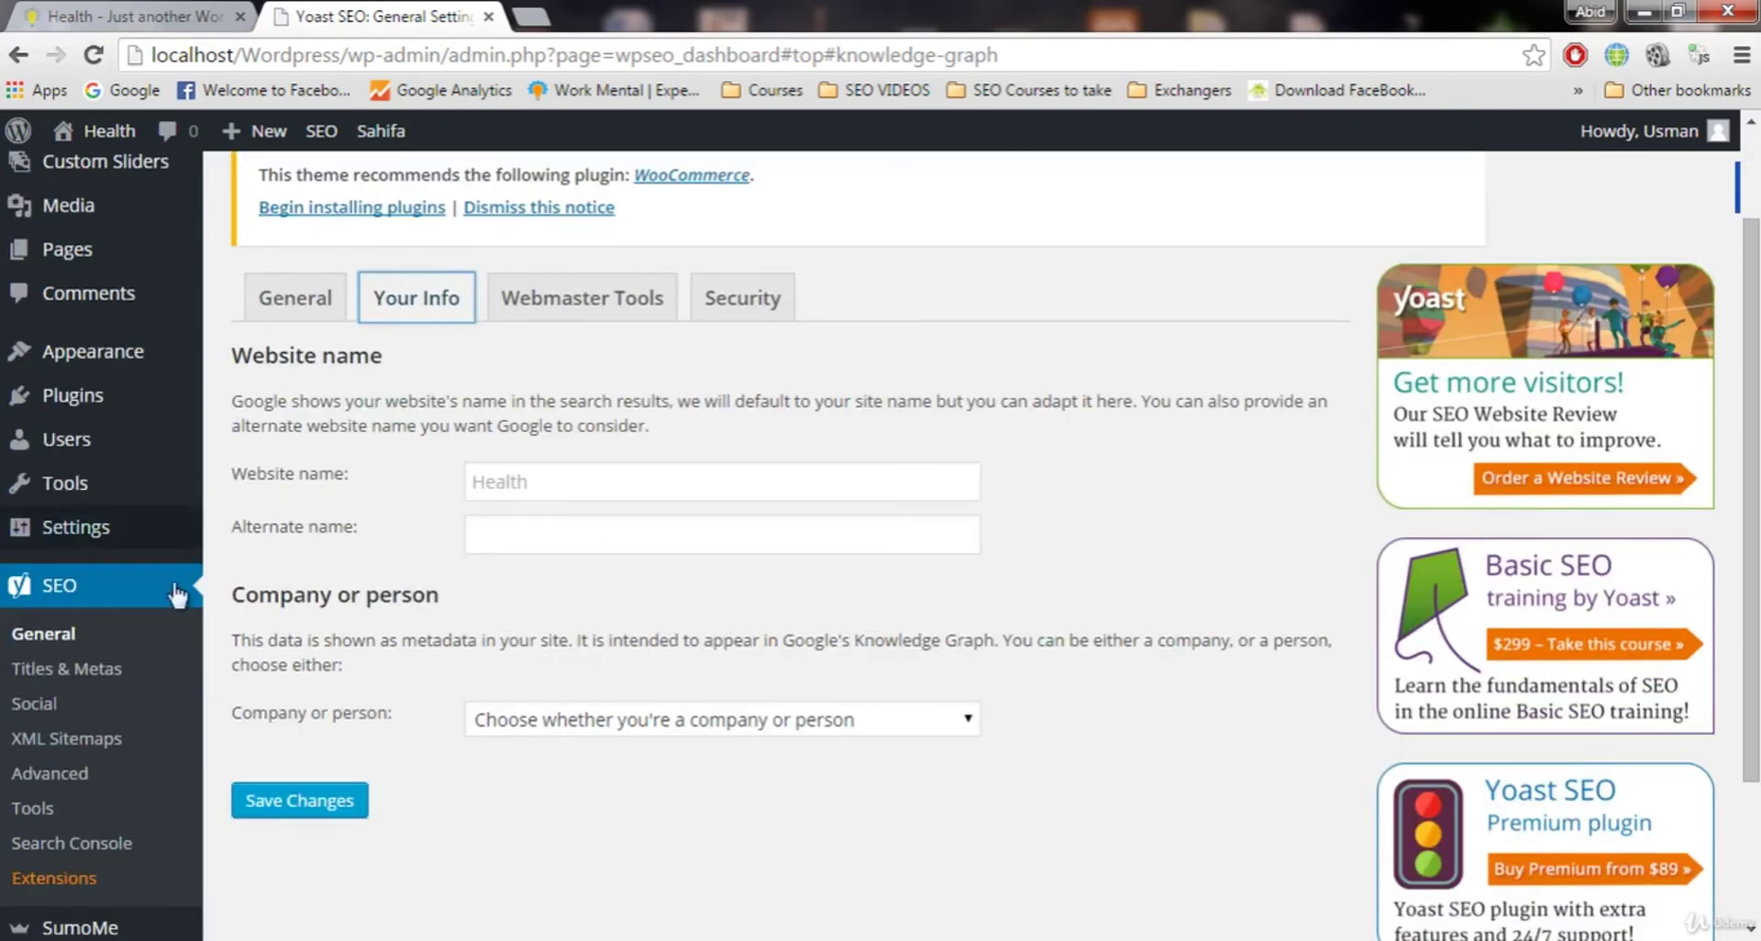
# Open Titles & Metas and look through its Homepage, Post Types, Taxonomies and General settings.
pyautogui.click(74, 684)
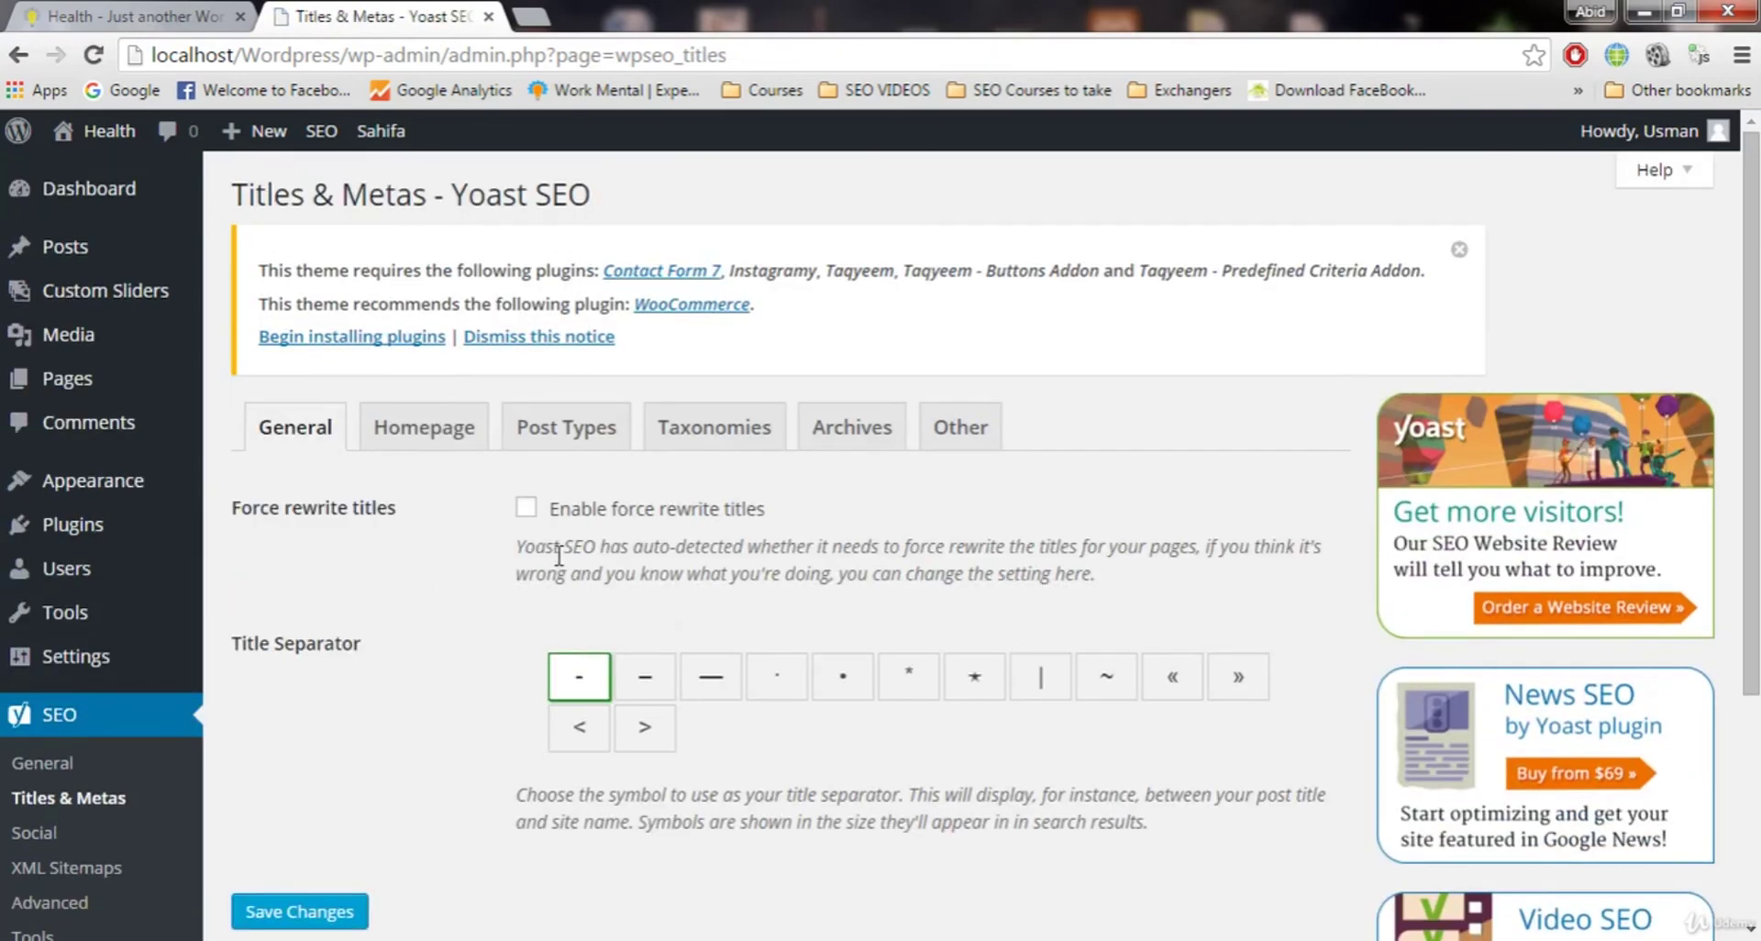
pyautogui.click(444, 427)
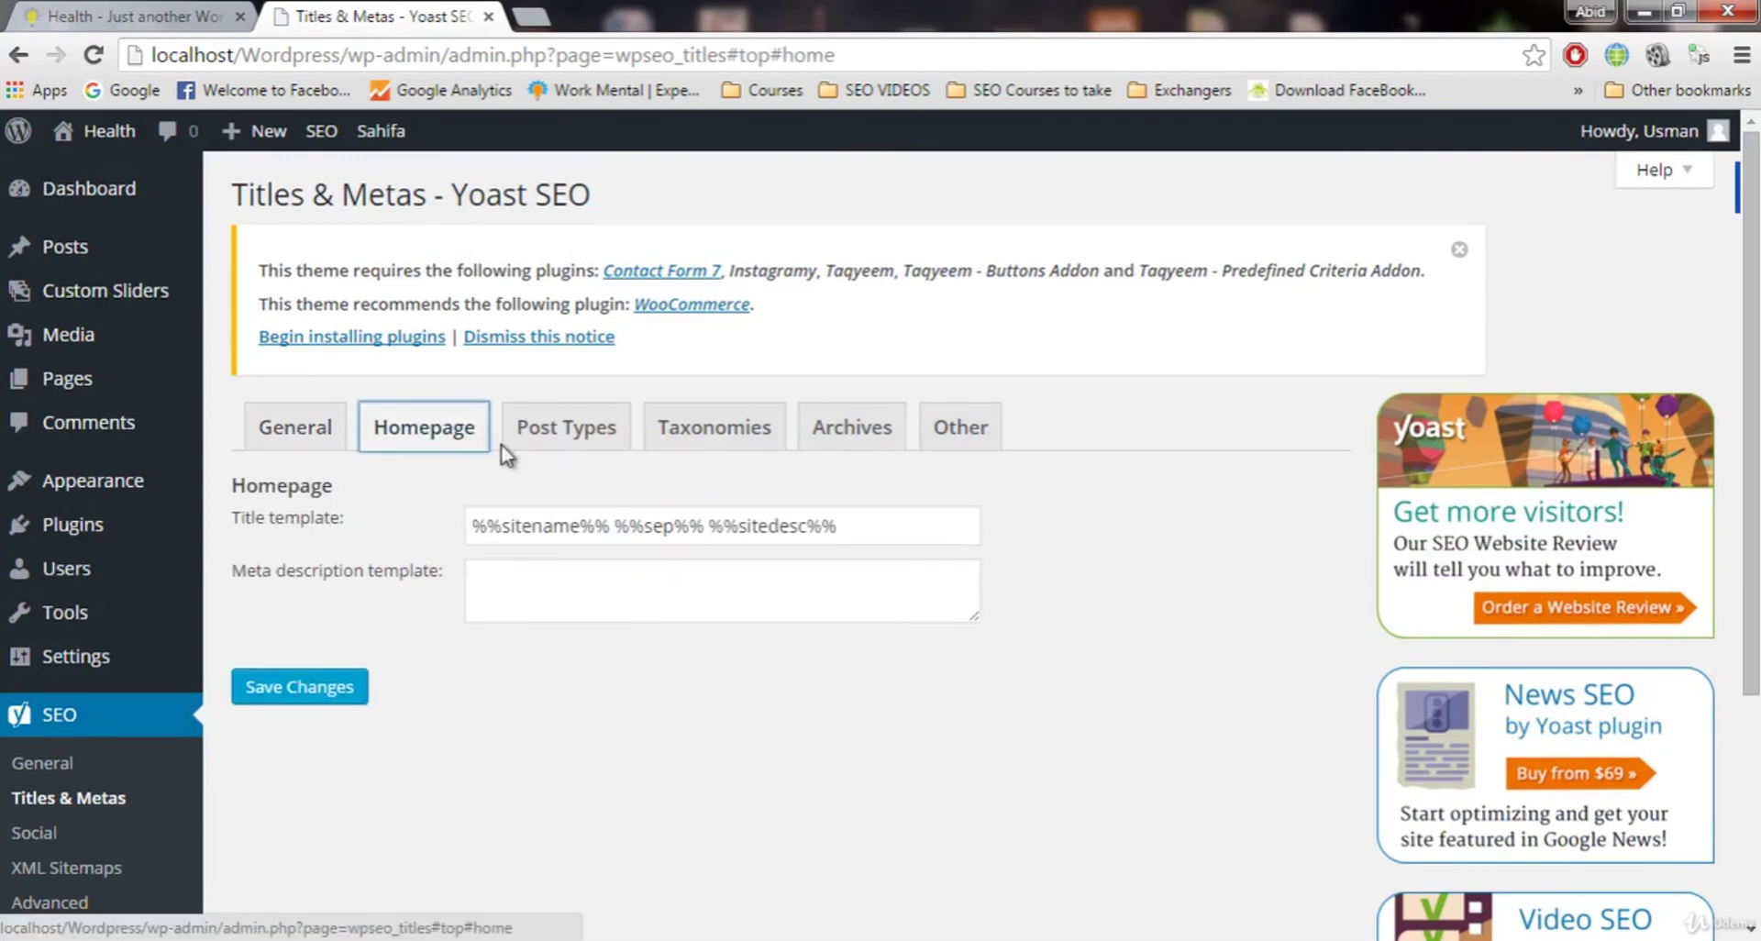
pyautogui.click(561, 429)
pyautogui.click(653, 442)
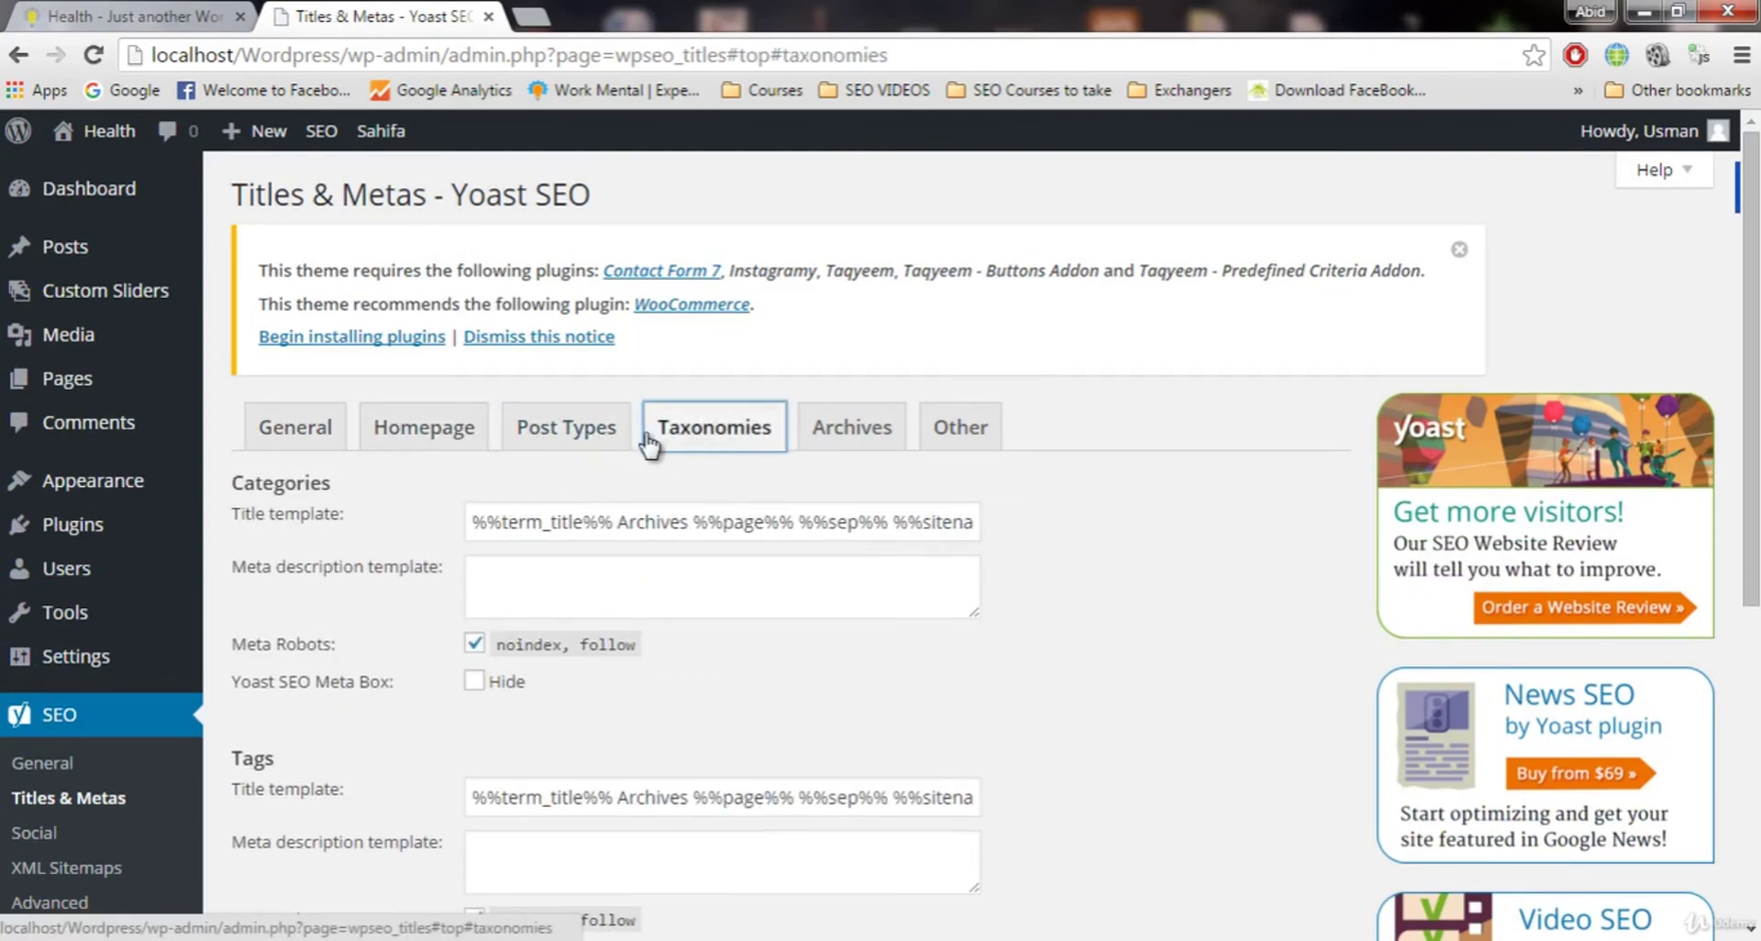
pyautogui.click(418, 439)
pyautogui.click(310, 439)
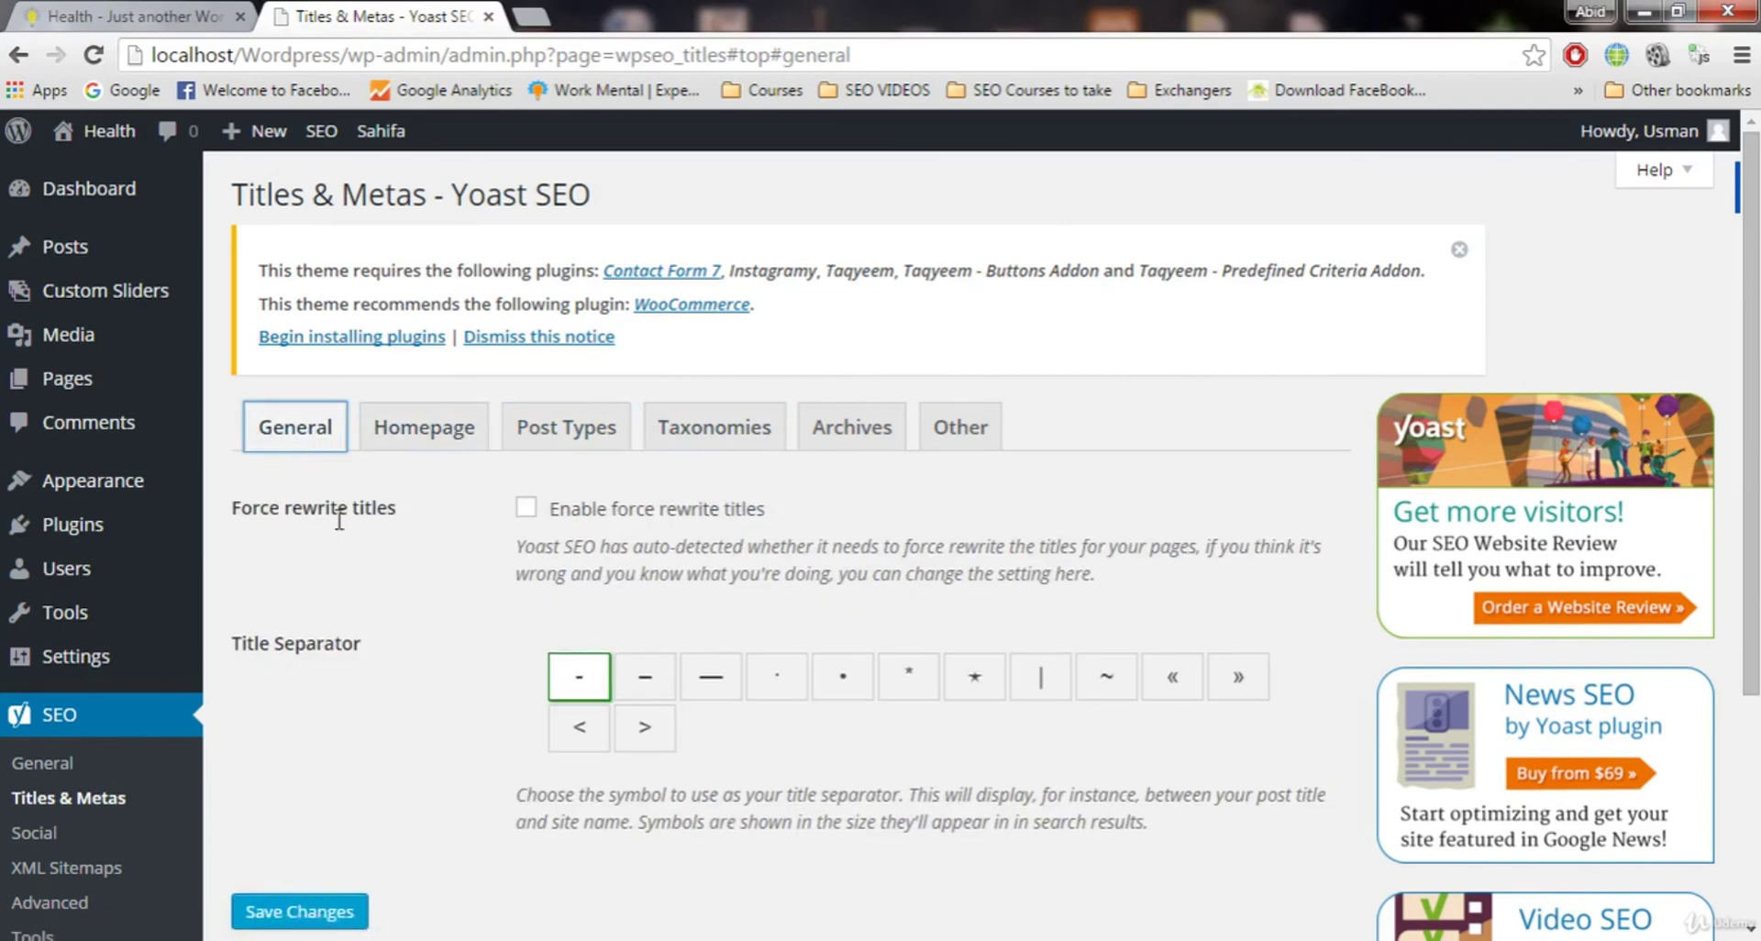
# Examine the homepage title template and its meta description template in Titles & Metas.
pyautogui.click(394, 439)
pyautogui.click(685, 525)
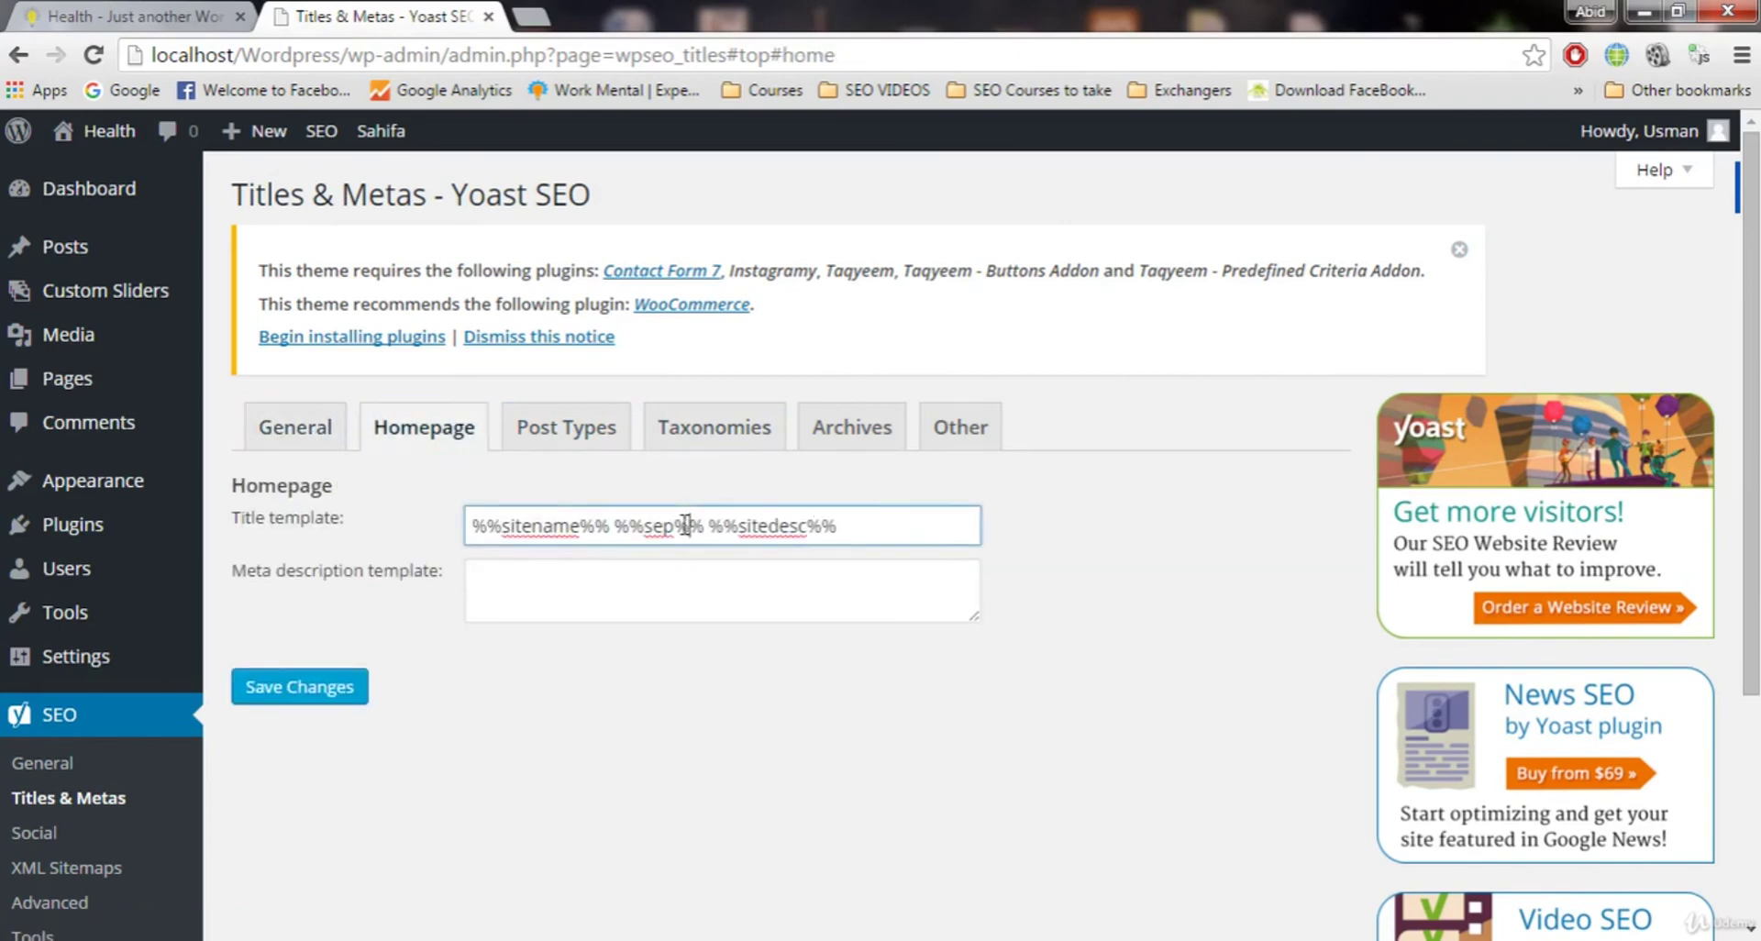
pyautogui.moveTo(725, 526); pyautogui.dragTo(872, 526)
pyautogui.click(872, 526)
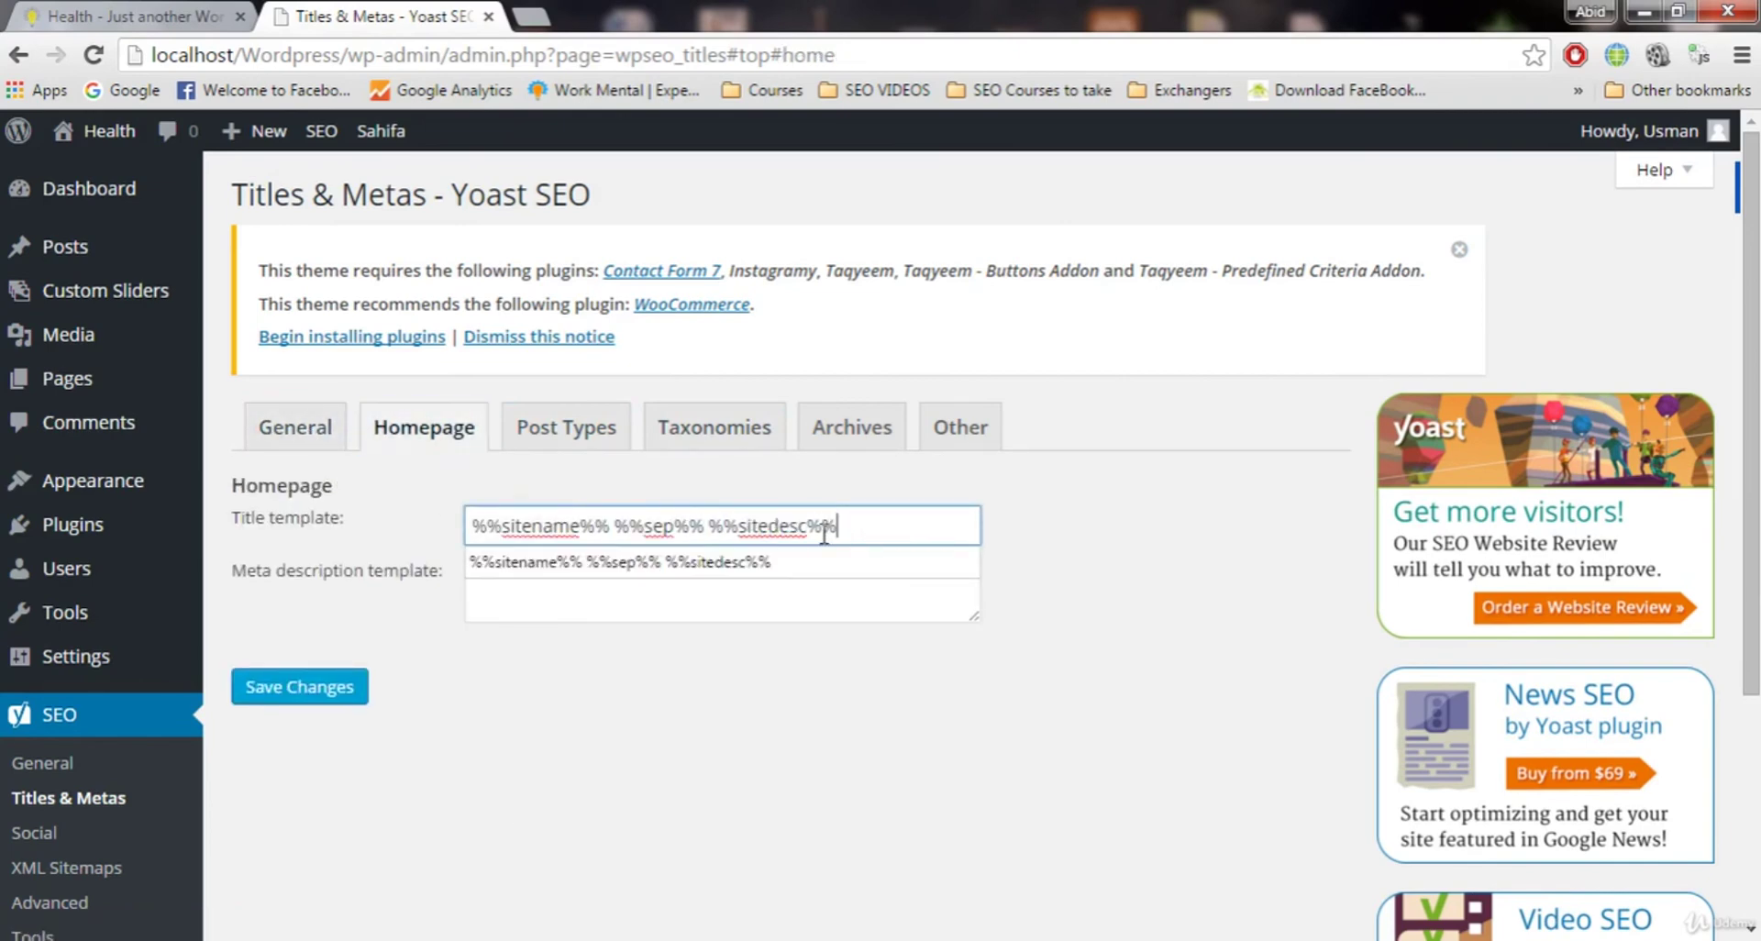
pyautogui.click(584, 669)
pyautogui.scroll(-3, 500, 690)
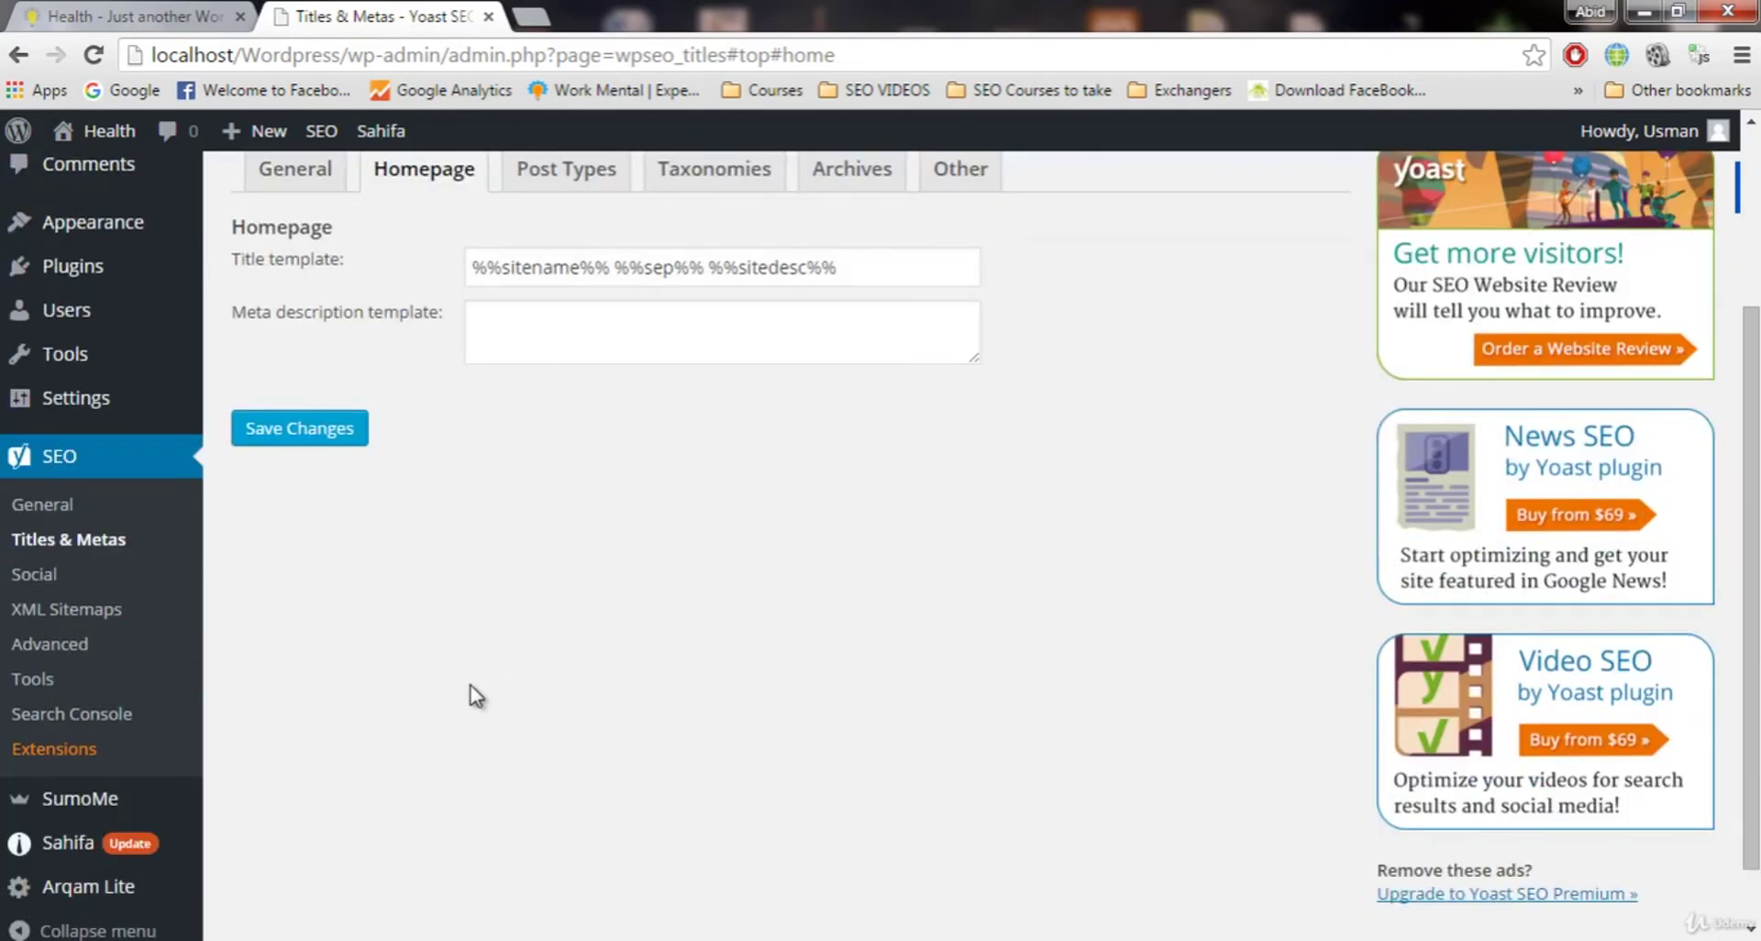
# Return to the Social settings and look through the Facebook, Twitter and Pinterest options.
pyautogui.click(42, 577)
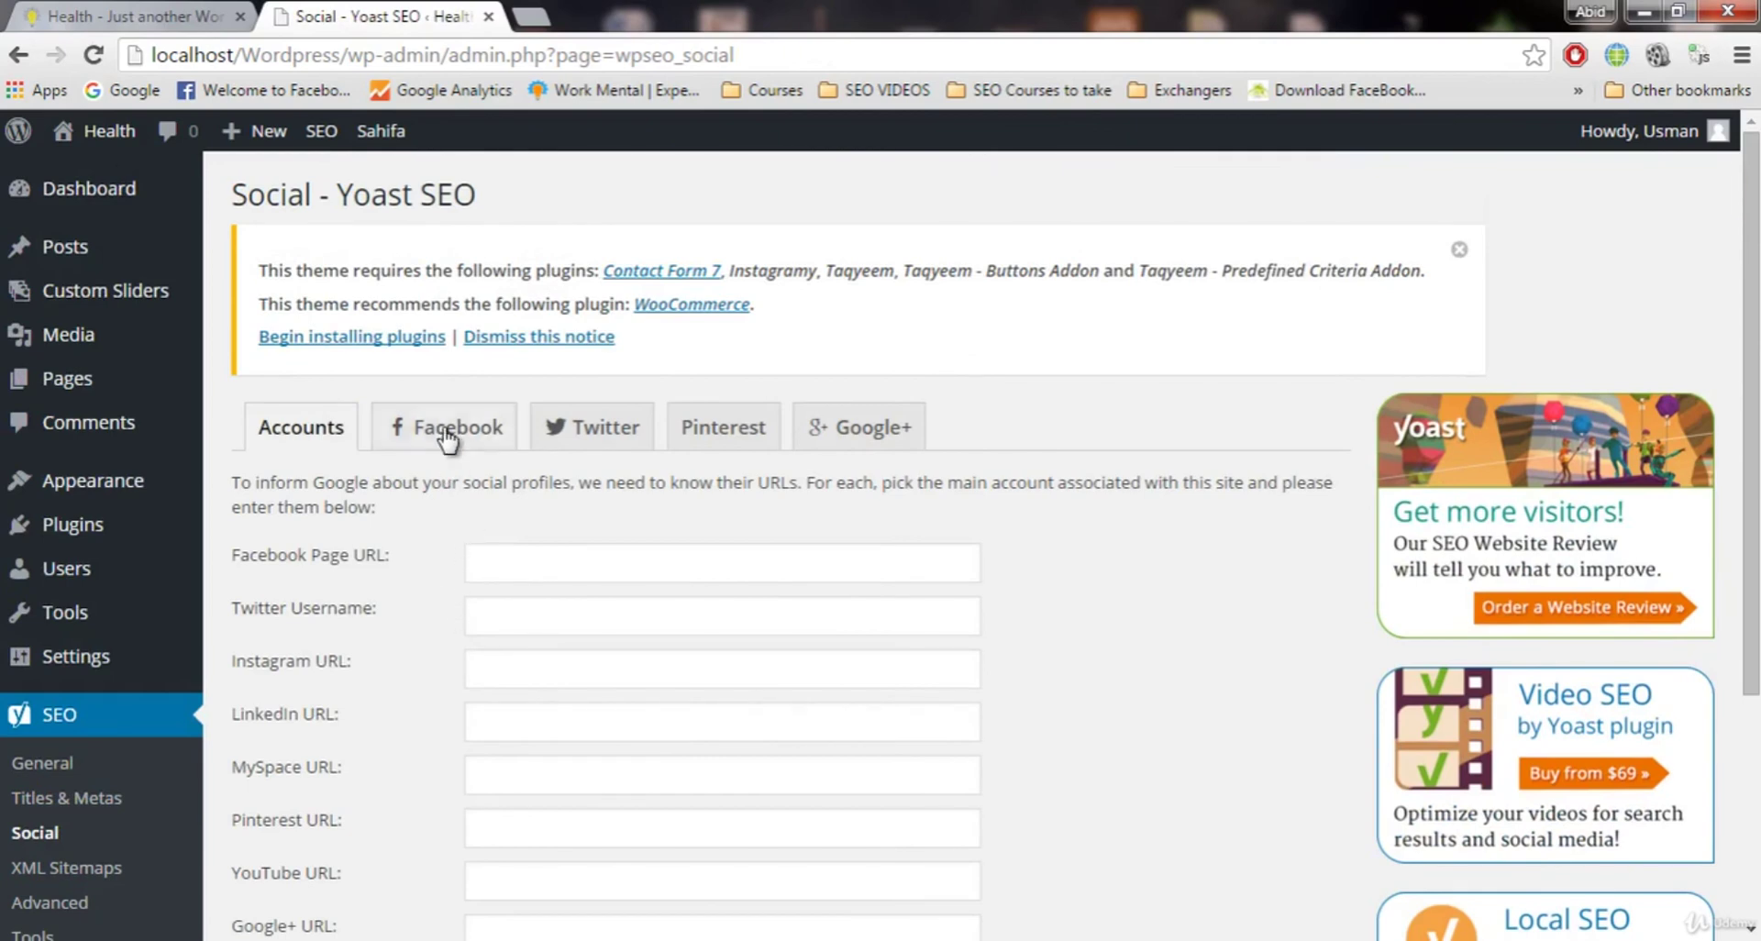
pyautogui.click(444, 431)
pyautogui.click(571, 433)
pyautogui.click(721, 430)
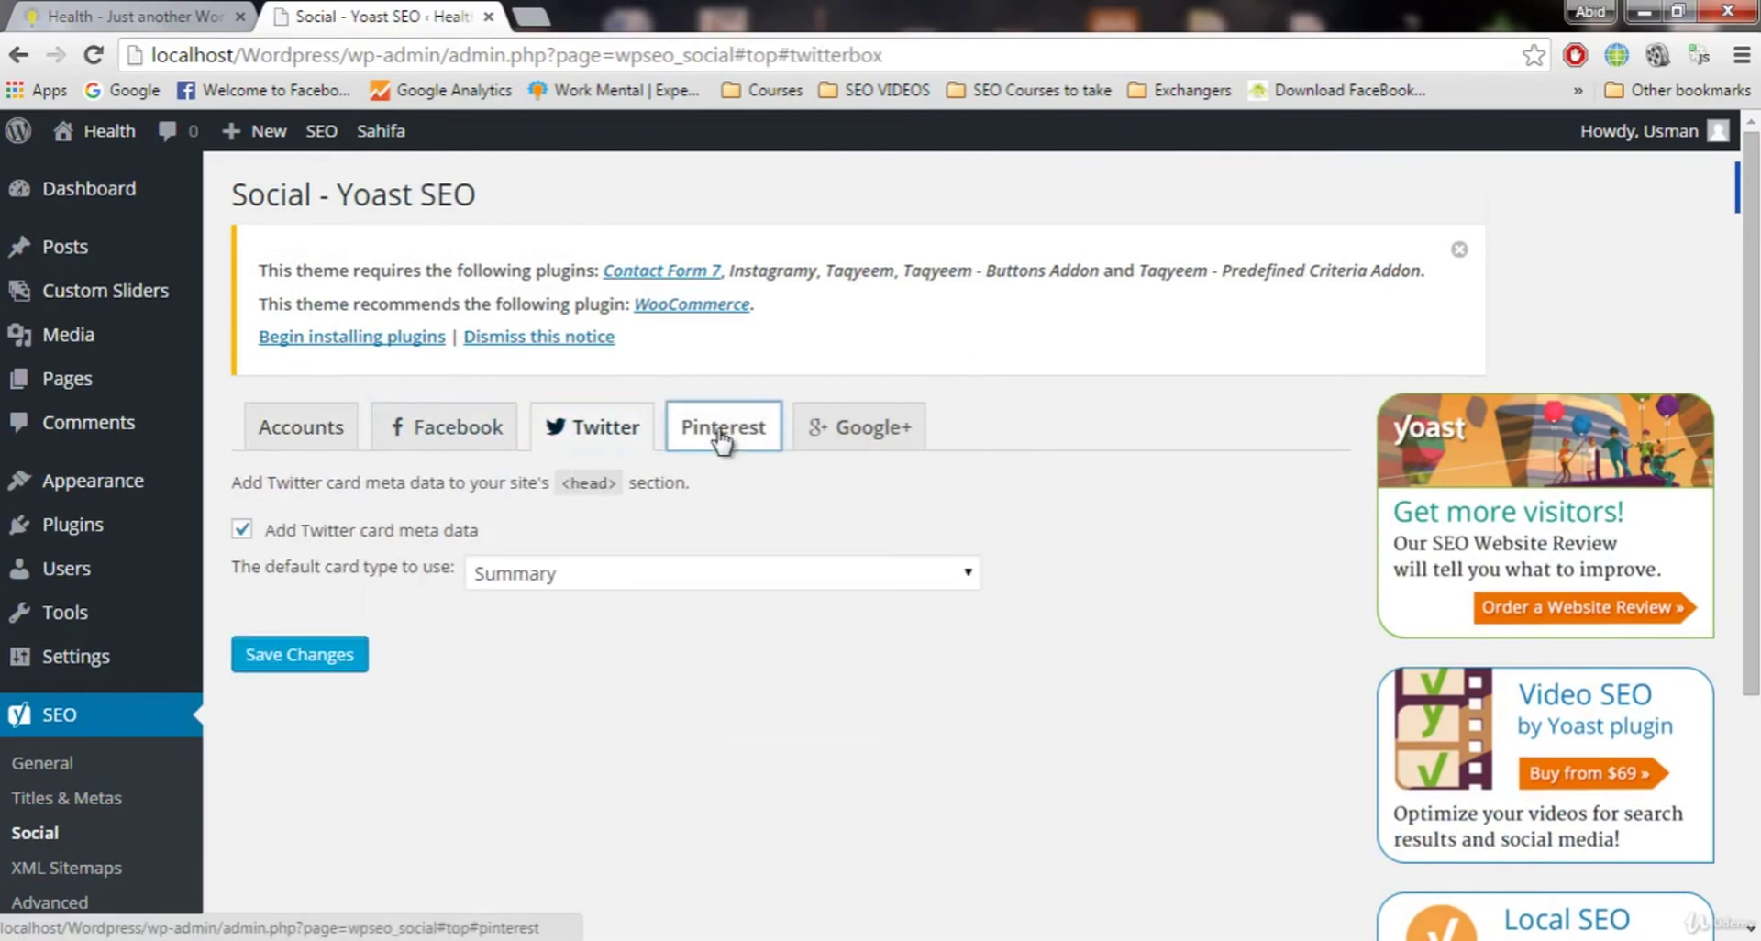
pyautogui.click(413, 429)
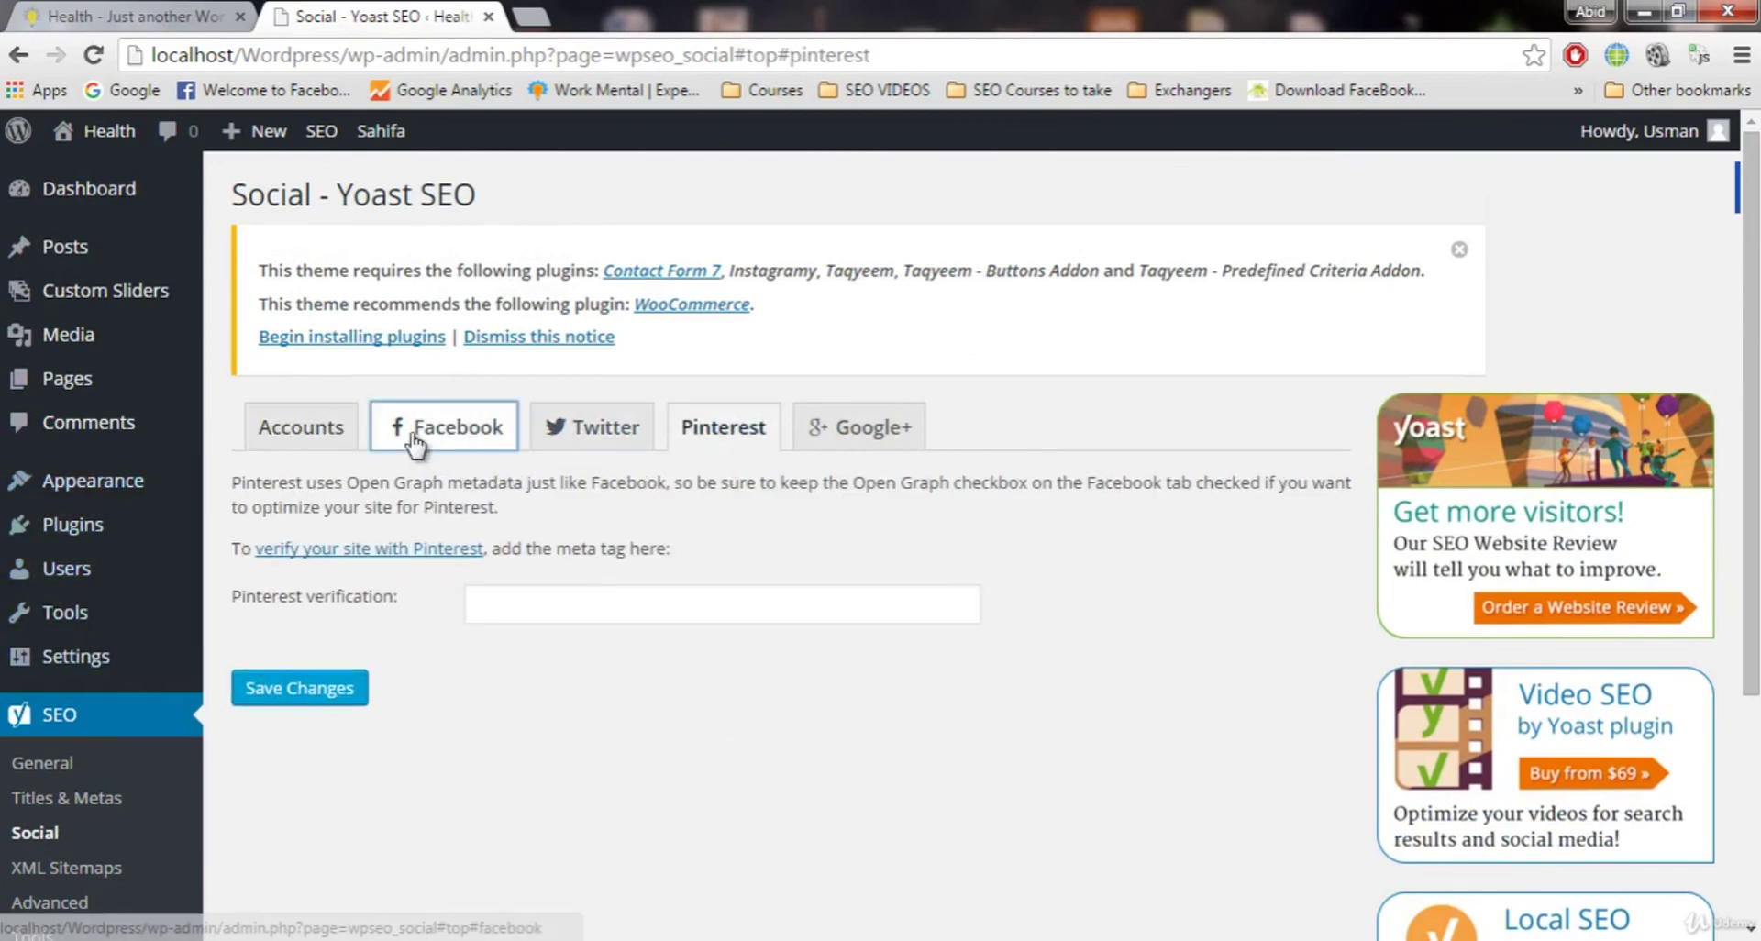
# Review the social profile fields under Accounts, from the Facebook Page URL to the Google+ URL.
pyautogui.click(236, 439)
pyautogui.scroll(-3, 431, 484)
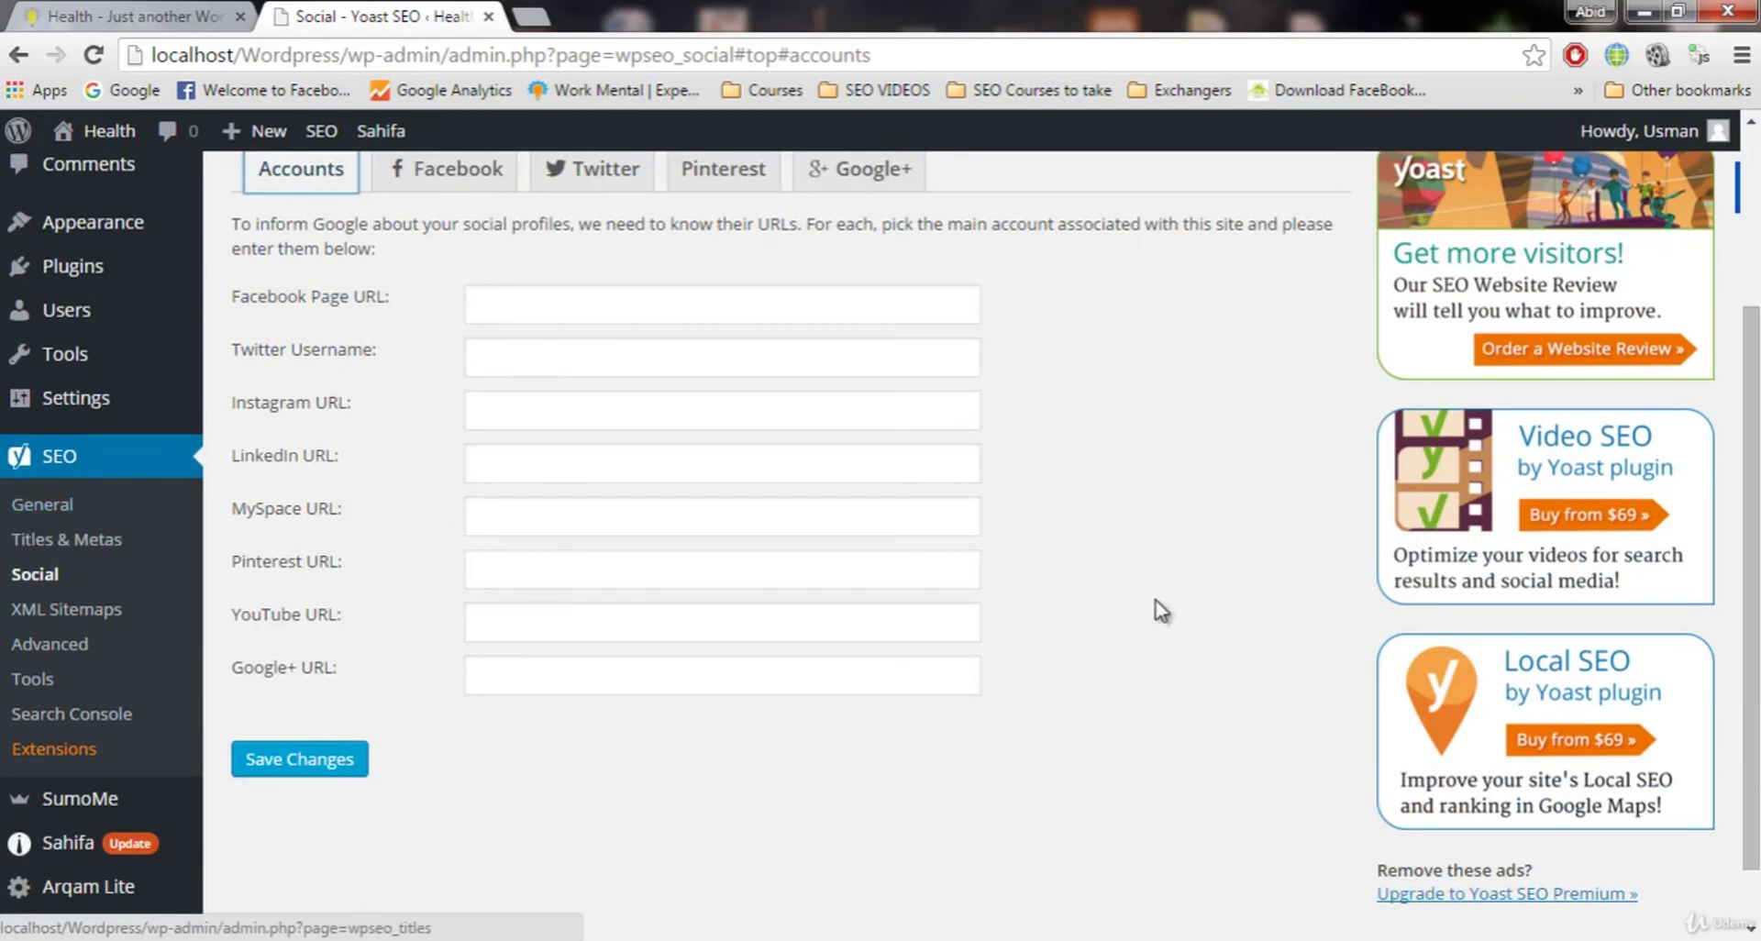
pyautogui.scroll(-1, 1211, 627)
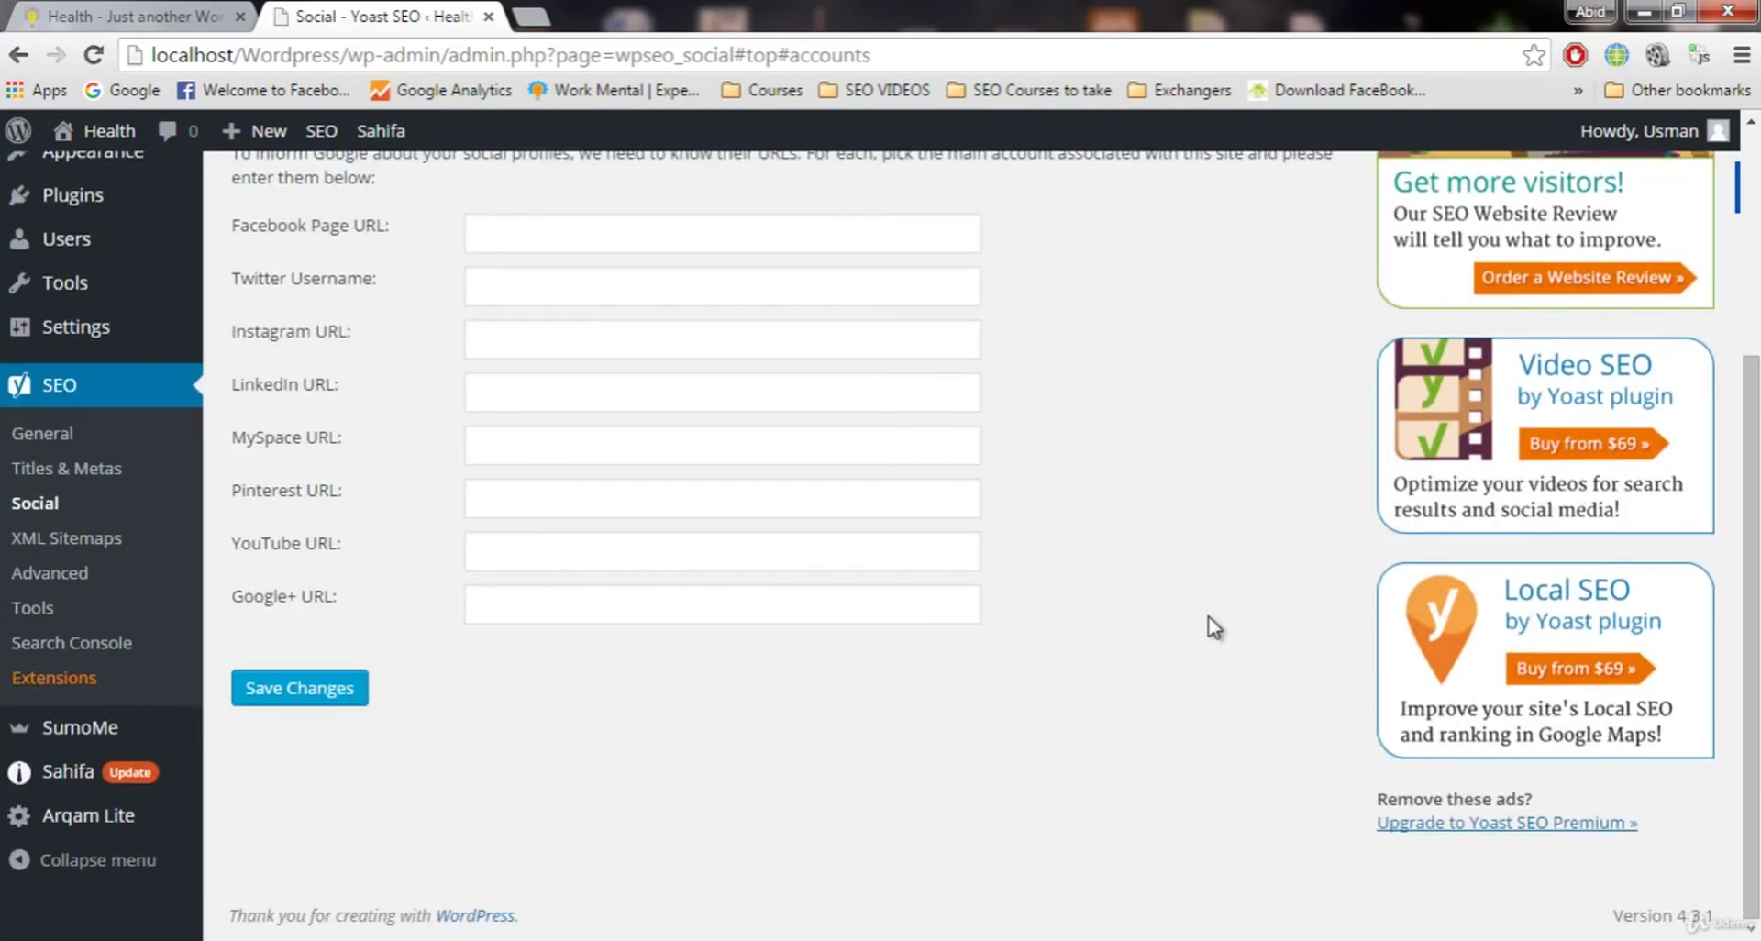
pyautogui.scroll(4, 1209, 637)
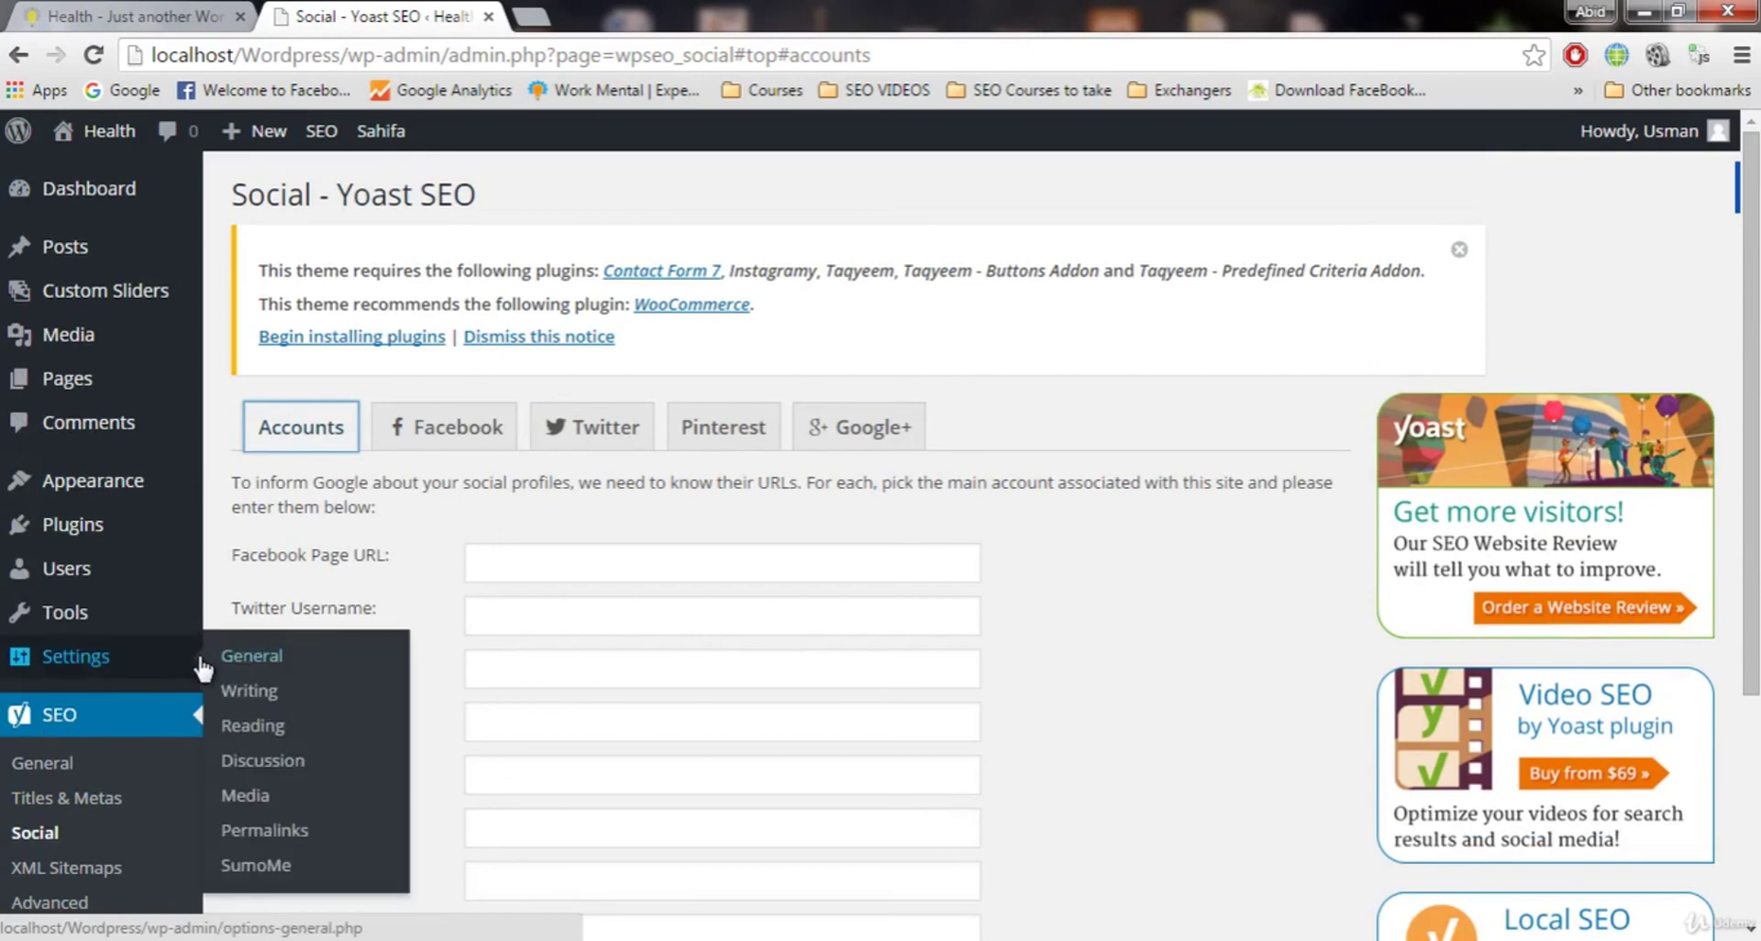
pyautogui.click(1053, 674)
pyautogui.moveTo(1049, 665); pyautogui.dragTo(1094, 601)
pyautogui.click(1094, 599)
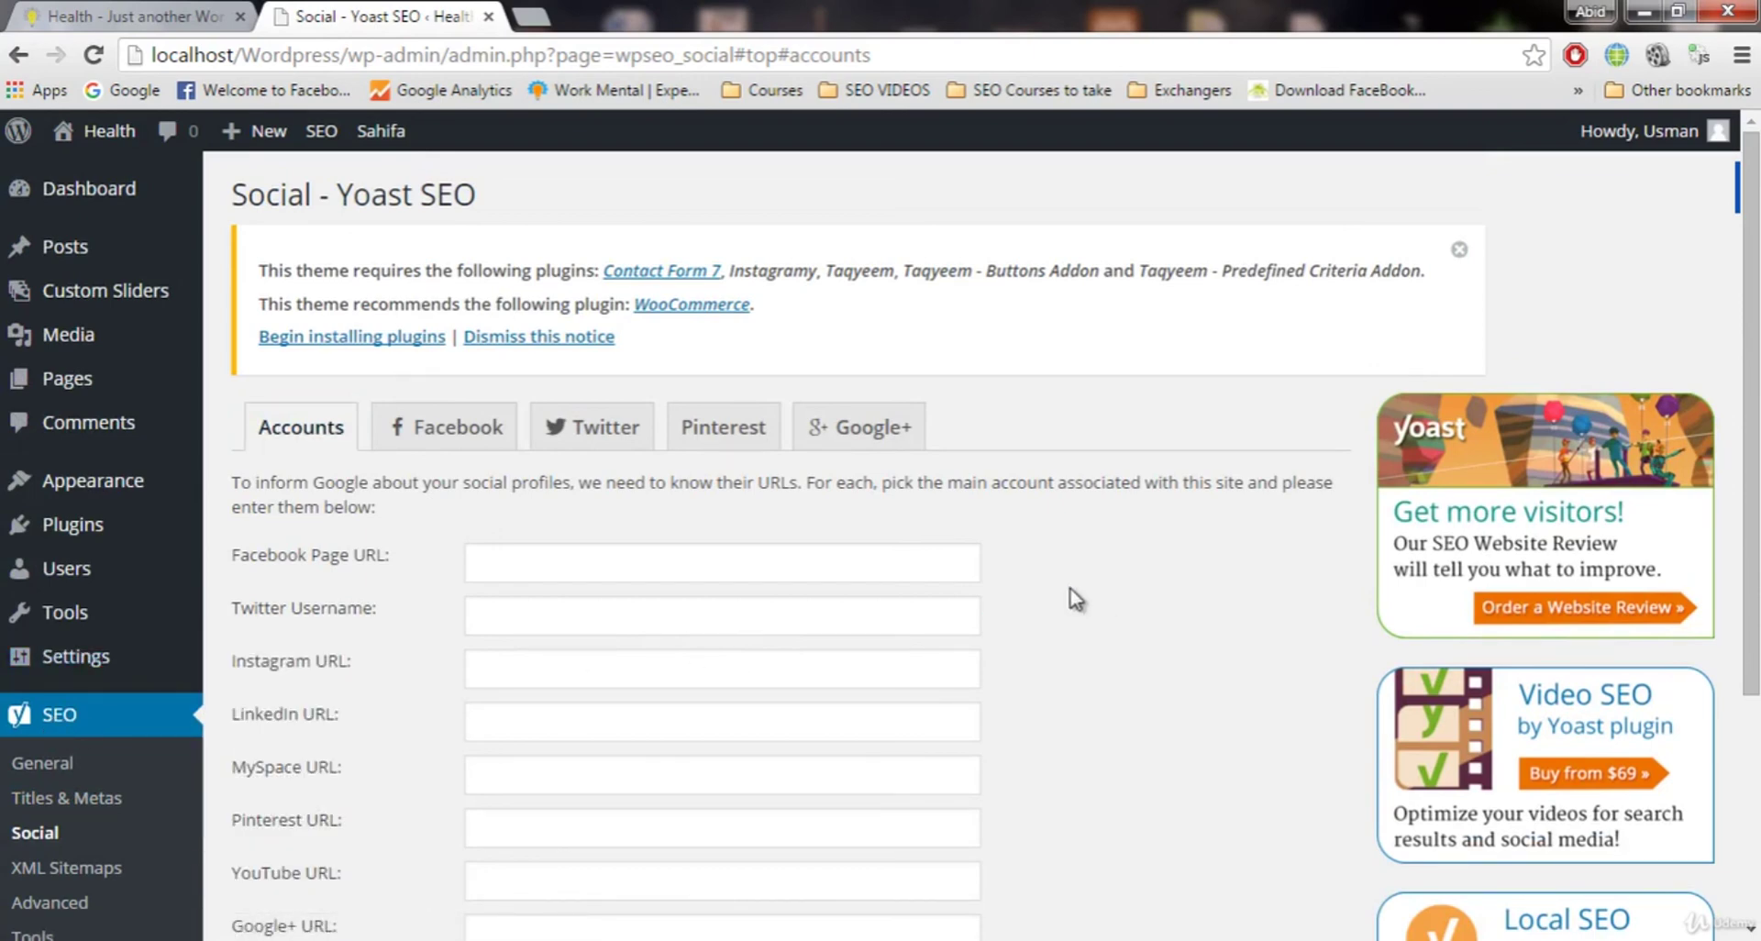
# Open the site's list of posts.
pyautogui.click(64, 247)
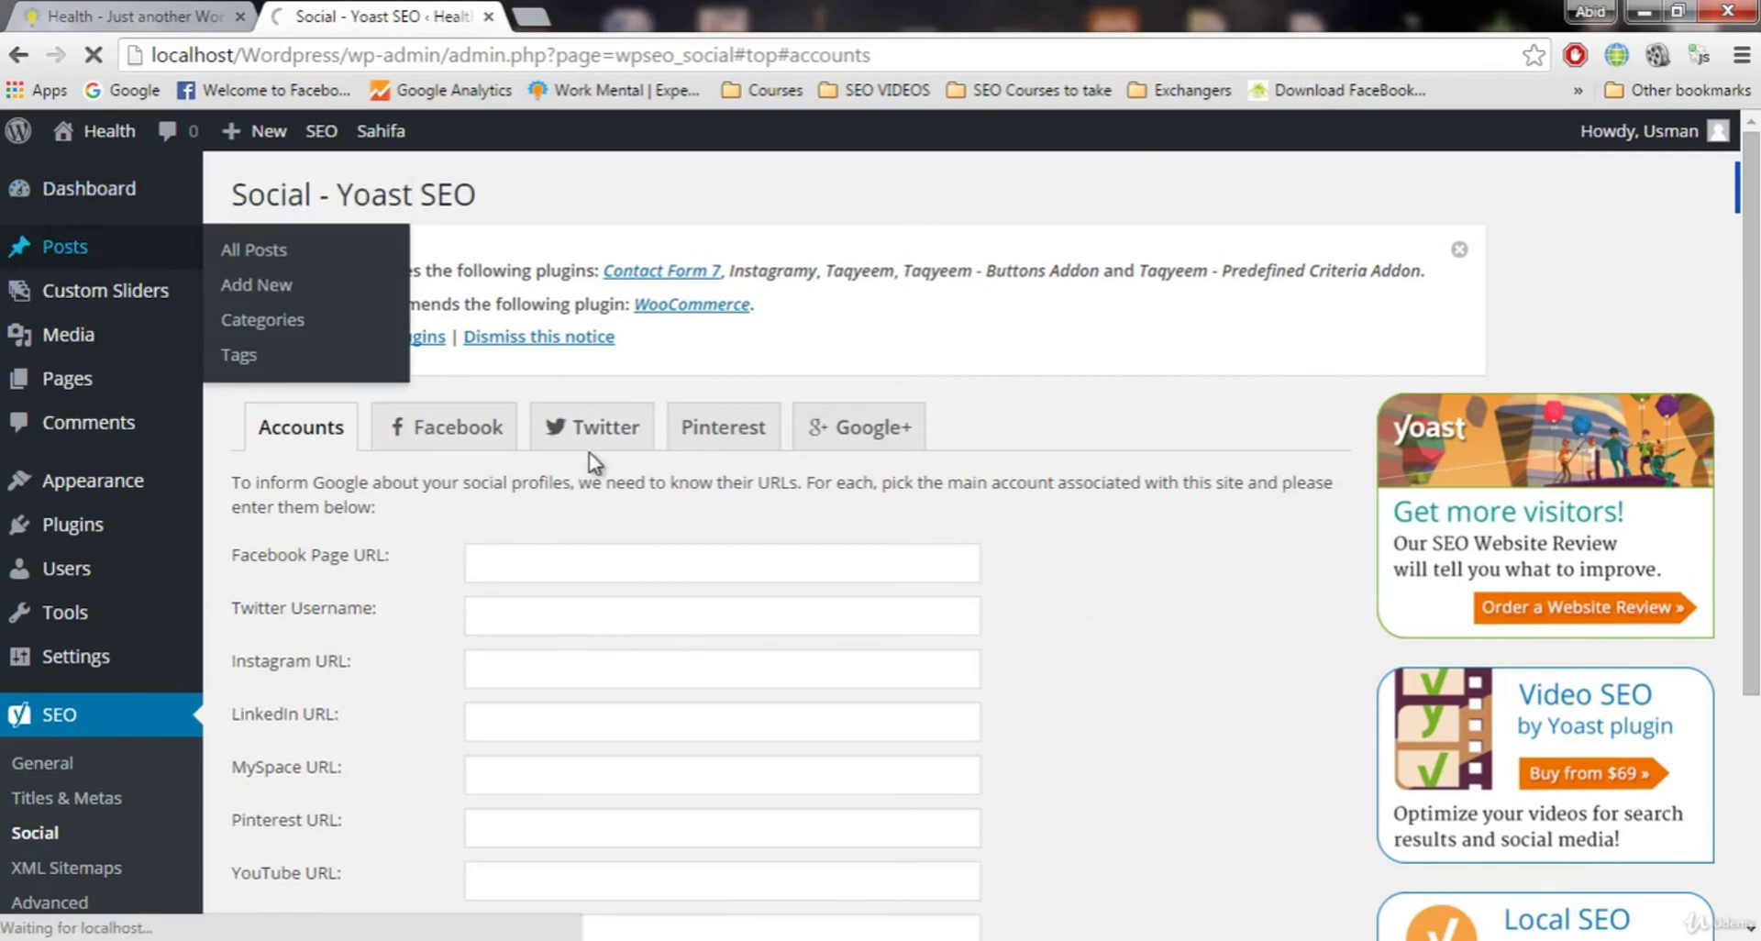